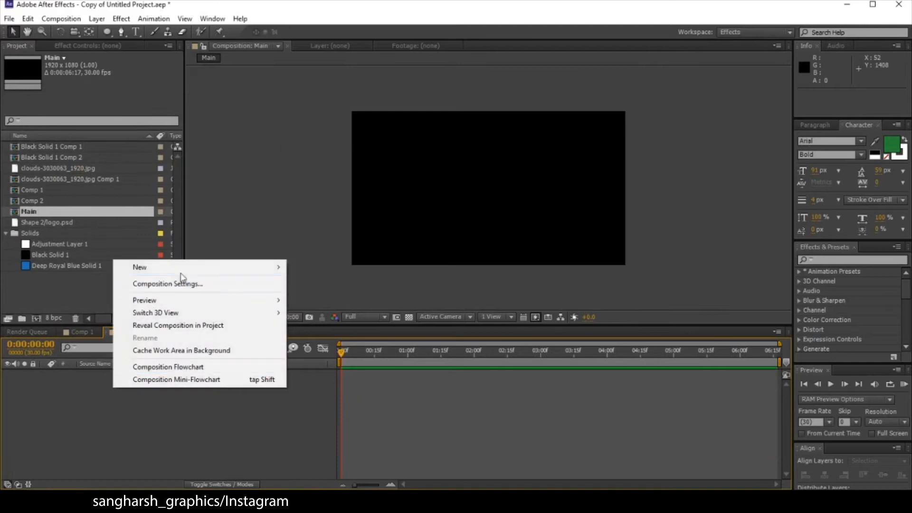
Step: Create a black solid layer of 2000 x 2000 px in the Main composition
{"action": "mouse_move", "coordinate": [143, 264]}
{"action": "left_click", "coordinate": [346, 298]}
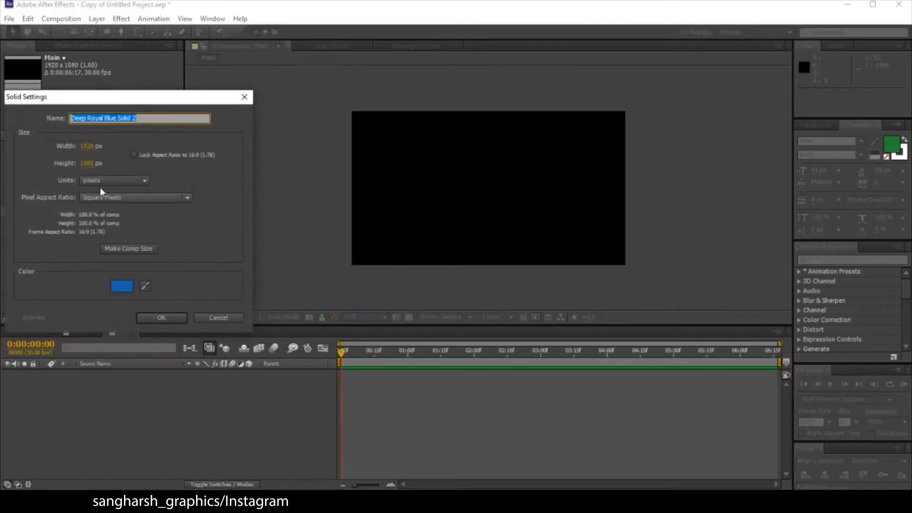
{"action": "left_click", "coordinate": [88, 146]}
{"action": "type", "text": "2000"}
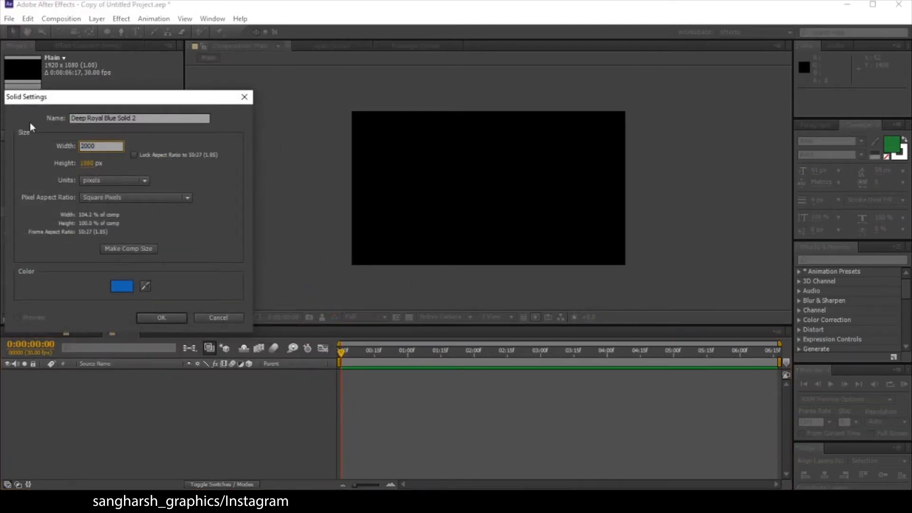
{"action": "key", "text": "Tab"}
{"action": "type", "text": "2000"}
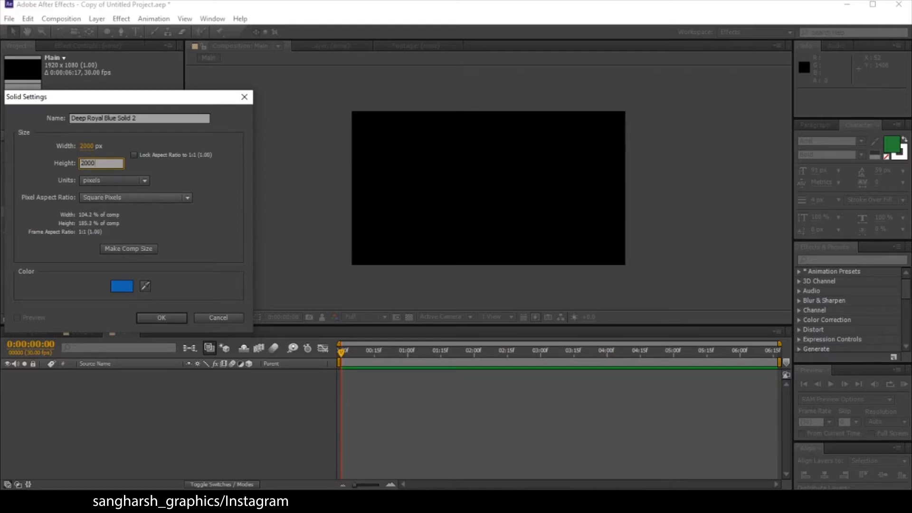
{"action": "left_click", "coordinate": [145, 286]}
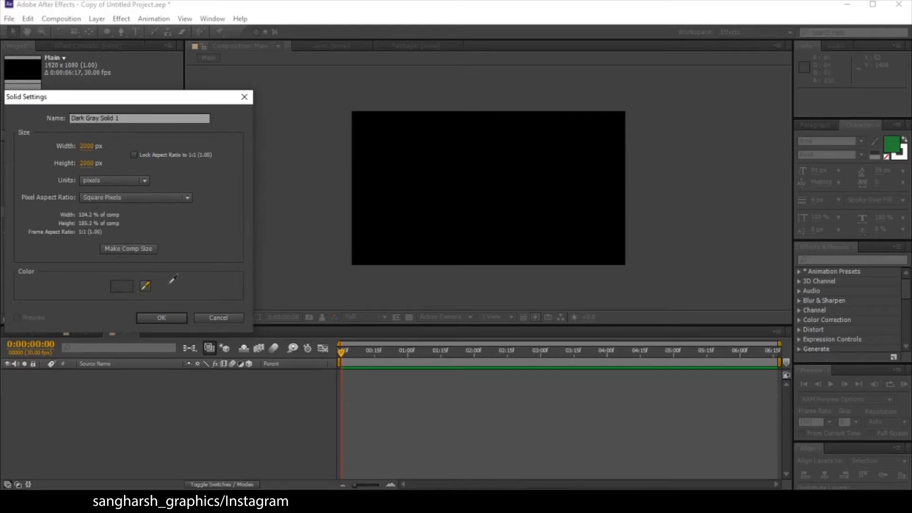
{"action": "left_click", "coordinate": [525, 152]}
{"action": "left_click", "coordinate": [161, 317]}
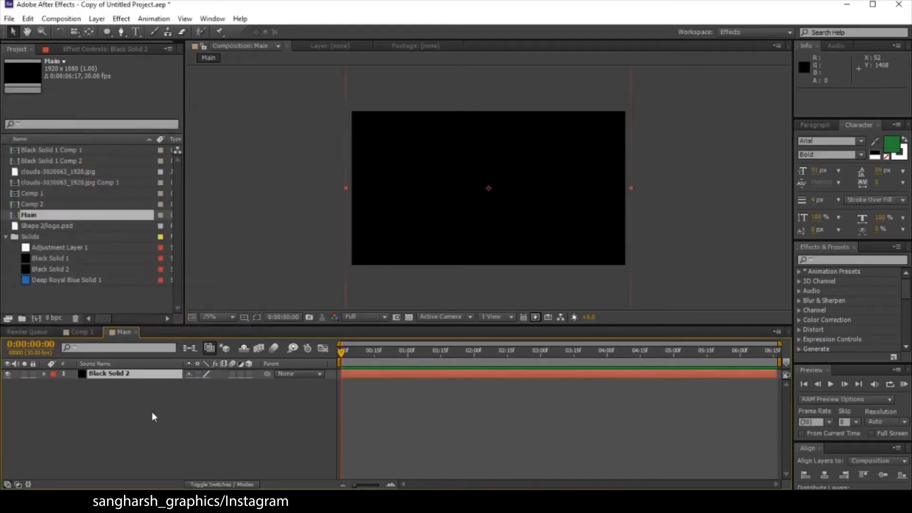
Step: Rename the new black solid layer in the Main composition as fractal
{"action": "right_click", "coordinate": [137, 396]}
{"action": "right_click", "coordinate": [125, 374]}
{"action": "left_click", "coordinate": [156, 481]}
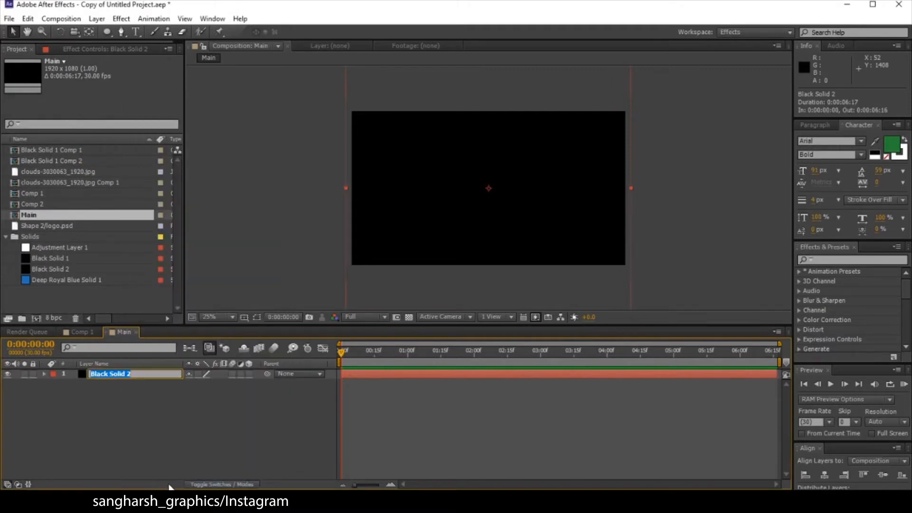
{"action": "type", "text": "fractal"}
{"action": "key", "text": "Return"}
{"action": "left_click", "coordinate": [829, 261]}
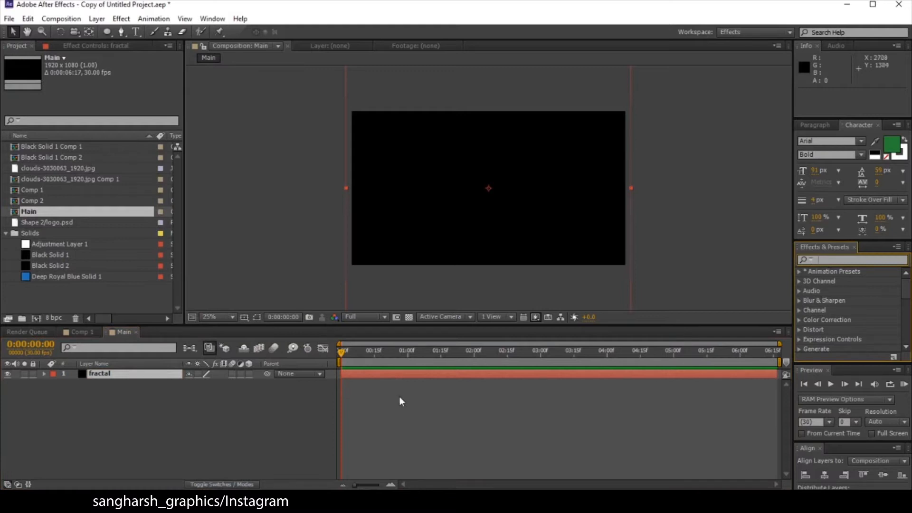
Step: Pre-compose the fractal layer into a composition named floor, leaving all attributes in Main
{"action": "right_click", "coordinate": [138, 377]}
{"action": "left_click", "coordinate": [169, 401]}
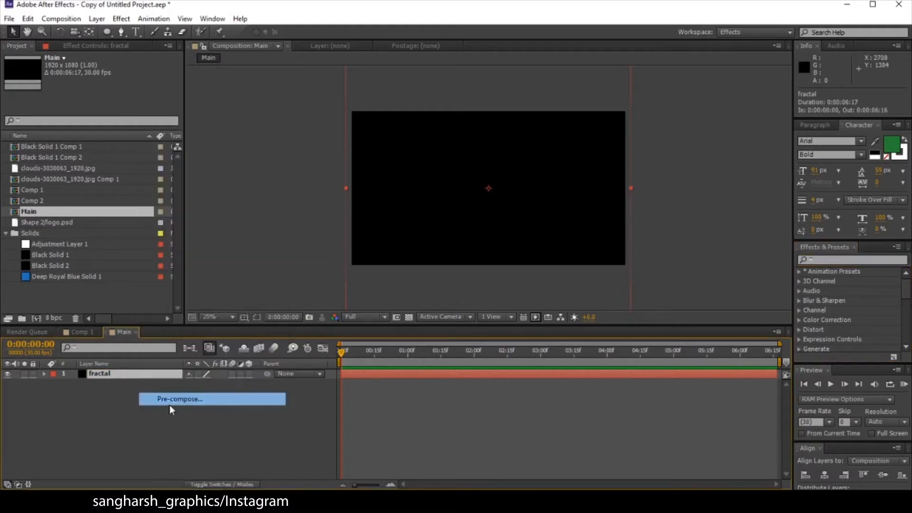
{"action": "left_click", "coordinate": [395, 218]}
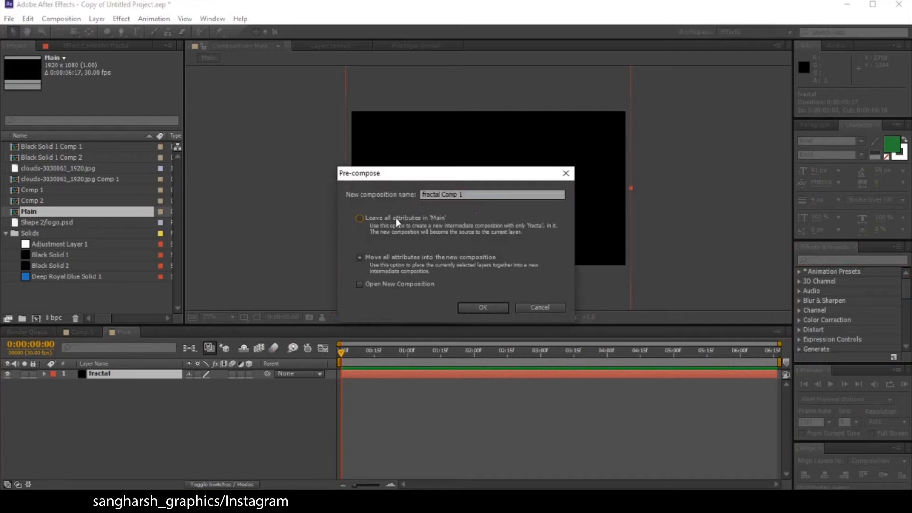
{"action": "left_click", "coordinate": [491, 195]}
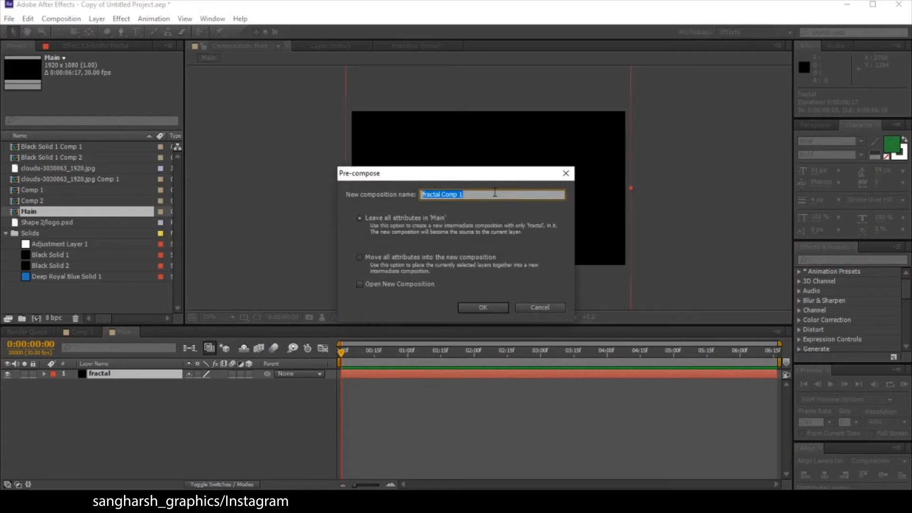
{"action": "type", "text": "floor"}
{"action": "key", "text": "Return"}
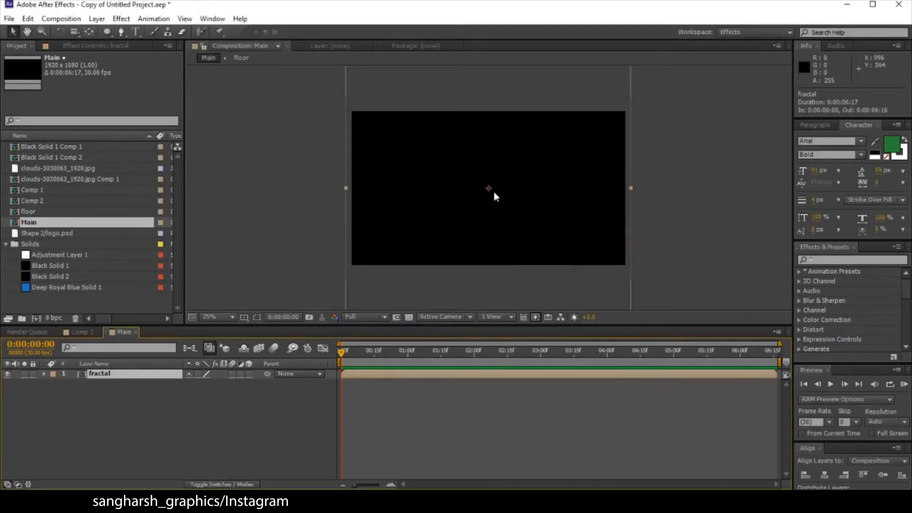
Step: Rename the pre-composed layer in the Main composition as floor
{"action": "left_click", "coordinate": [828, 270]}
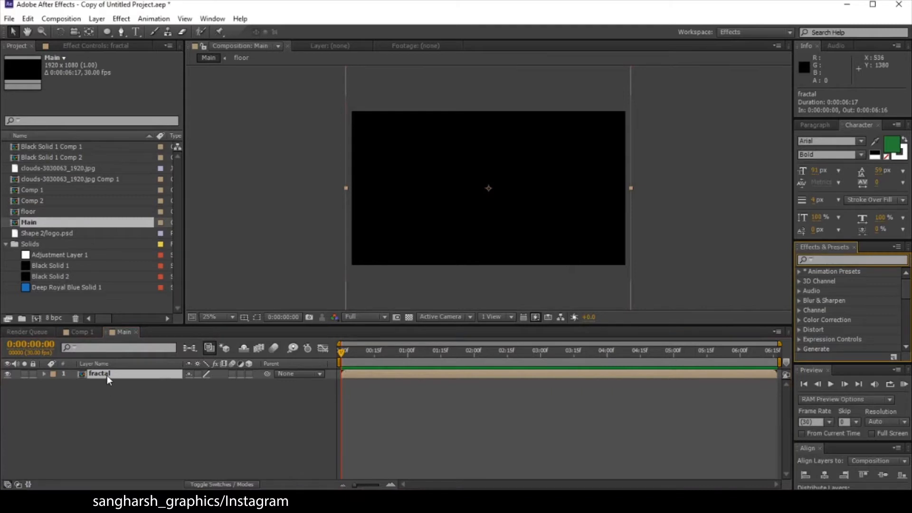
{"action": "double_click", "coordinate": [106, 375]}
{"action": "left_click", "coordinate": [122, 331]}
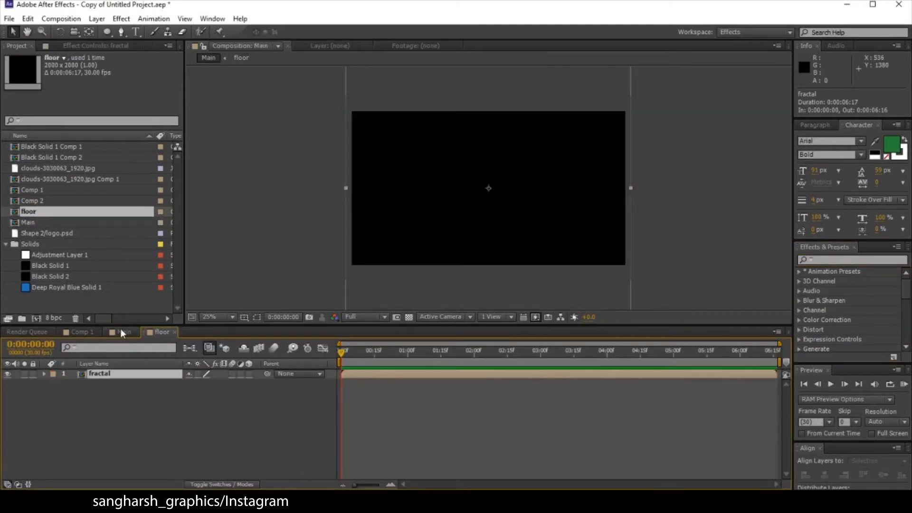
{"action": "right_click", "coordinate": [118, 372]}
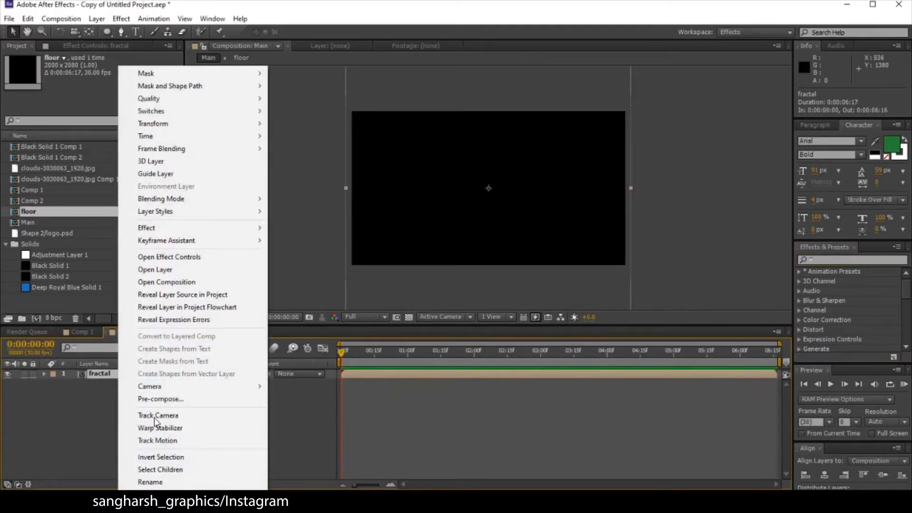
{"action": "left_click", "coordinate": [164, 480]}
{"action": "type", "text": "floor"}
{"action": "key", "text": "Return"}
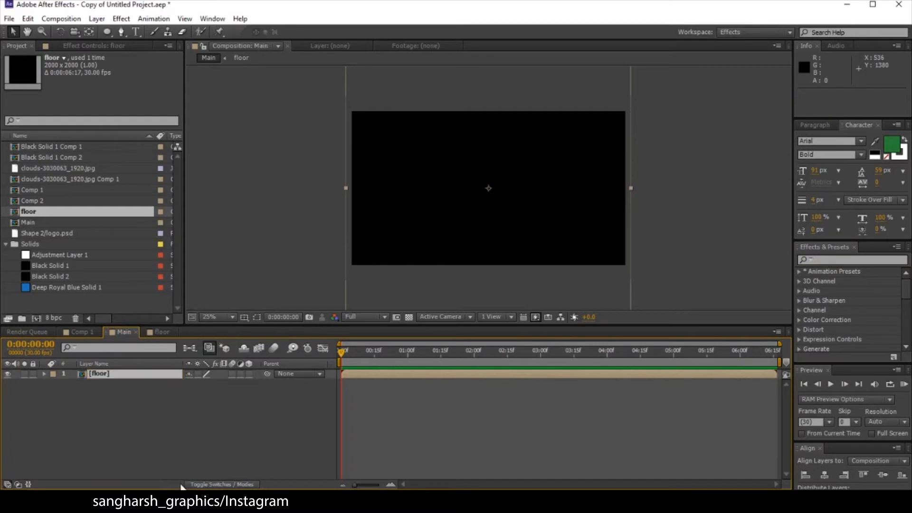
Step: Open the floor composition and rename its Black Solid 2 layer as fractal
{"action": "left_click", "coordinate": [156, 332]}
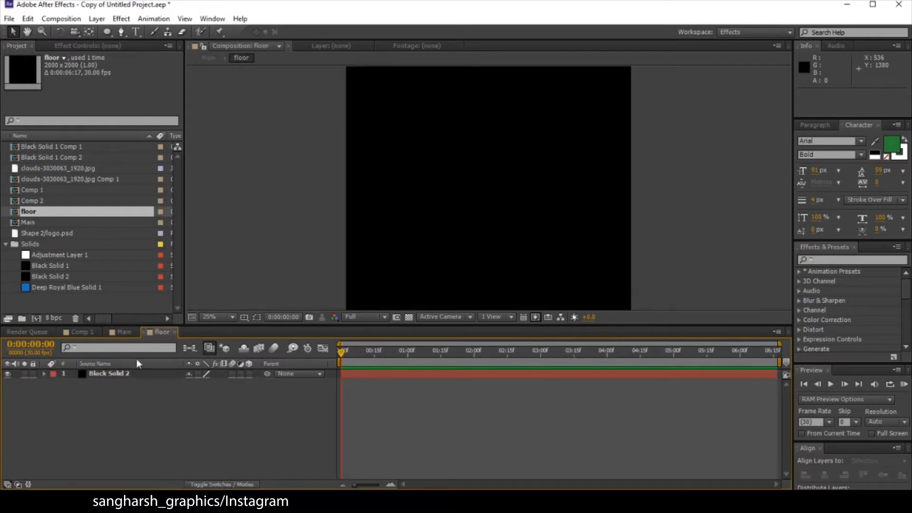
{"action": "left_click", "coordinate": [127, 373]}
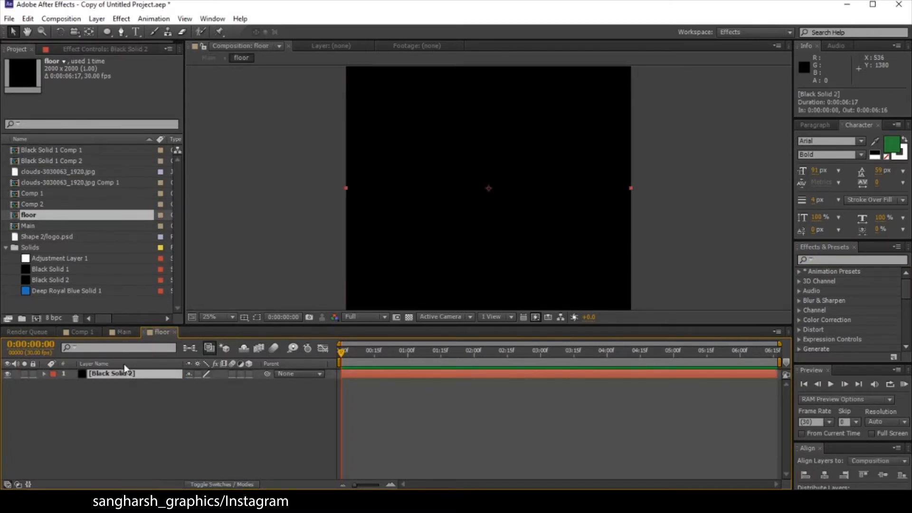
{"action": "right_click", "coordinate": [127, 373]}
{"action": "left_click", "coordinate": [167, 481]}
{"action": "type", "text": "f"}
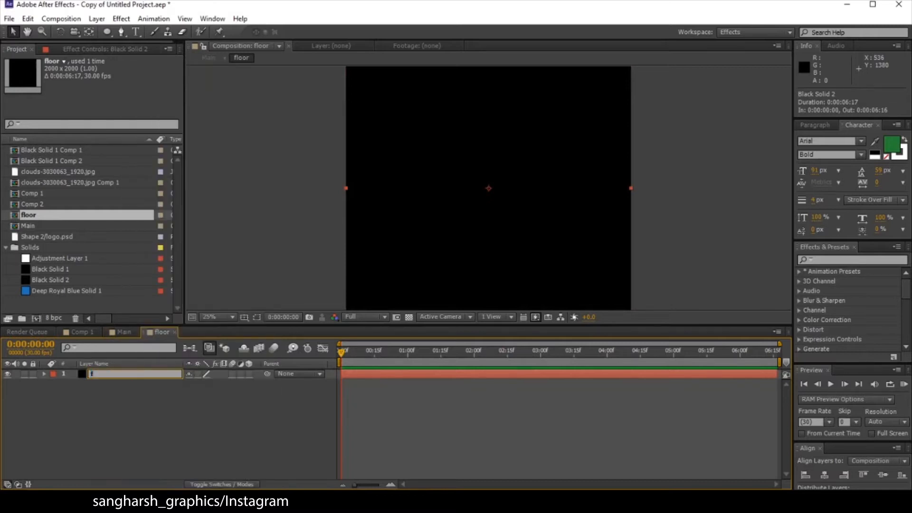
{"action": "type", "text": "ractal"}
{"action": "key", "text": "Return"}
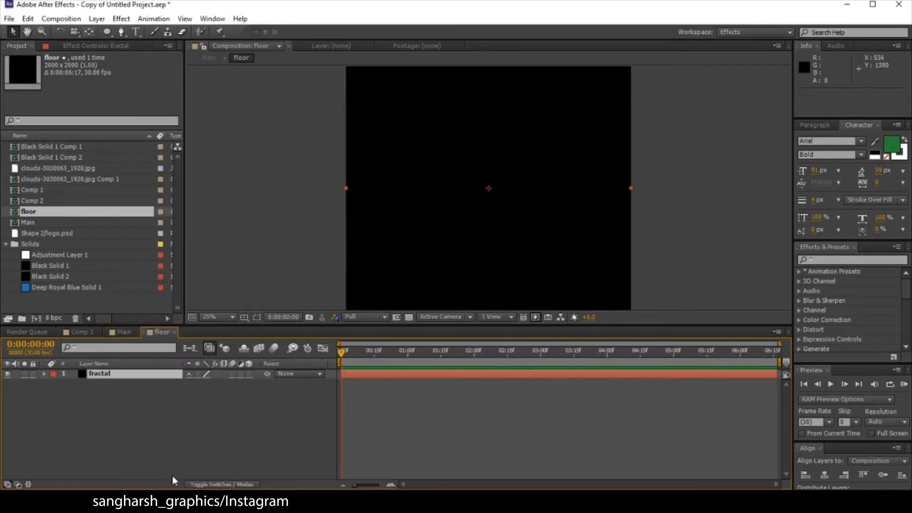
Step: Search the effects for "fracta" and apply Fractal Noise to the fractal layer
{"action": "key", "text": "comma"}
{"action": "left_click", "coordinate": [830, 260]}
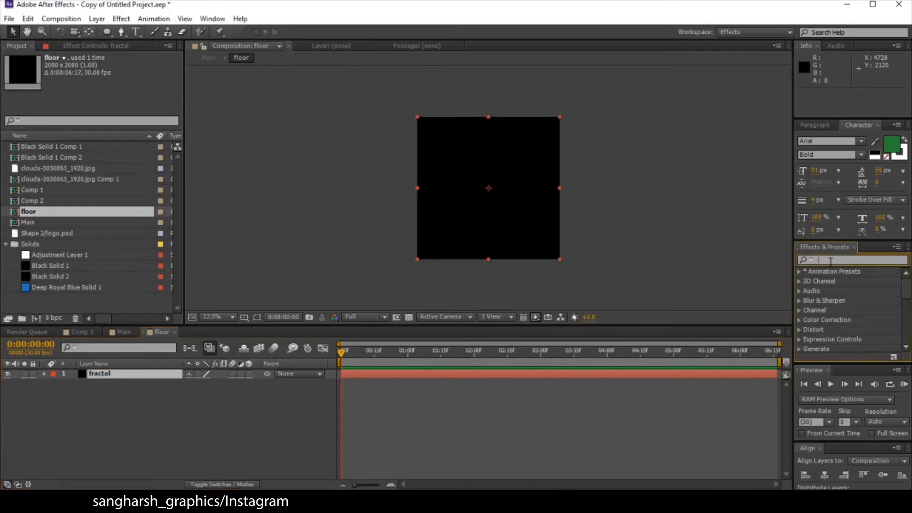
{"action": "type", "text": "fracta"}
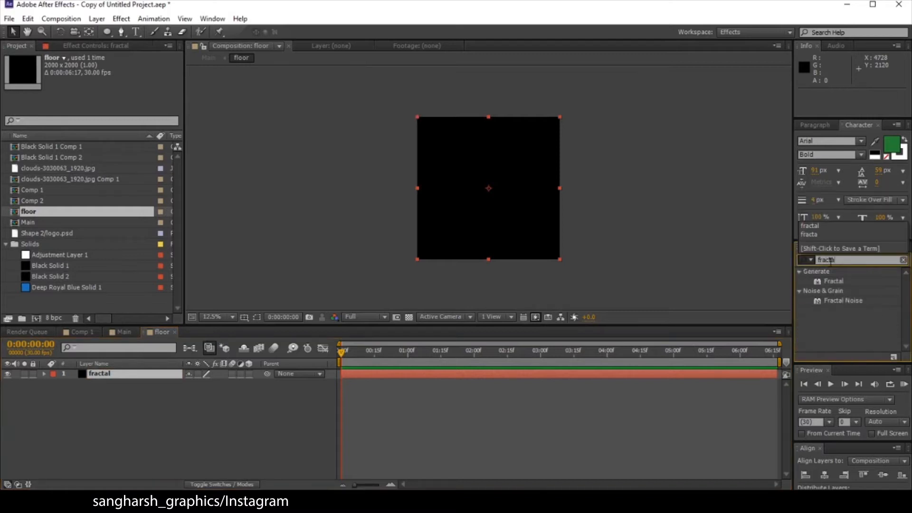
{"action": "left_click_drag", "start_coordinate": [840, 298], "coordinate": [498, 175]}
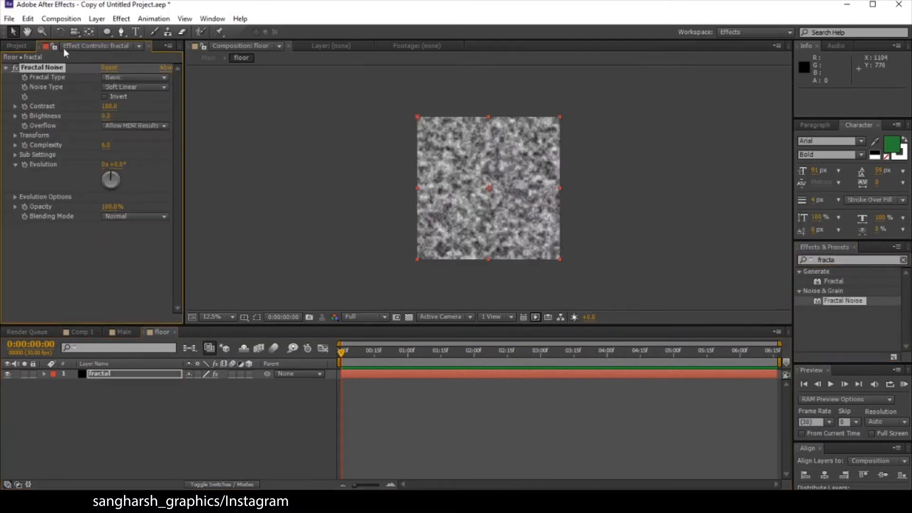
Step: Set the Fractal Noise type to Dynamic Progressive, enable Invert and set the transform Scale to 75
{"action": "left_click", "coordinate": [134, 77]}
{"action": "left_click", "coordinate": [178, 162]}
{"action": "left_click", "coordinate": [15, 135]}
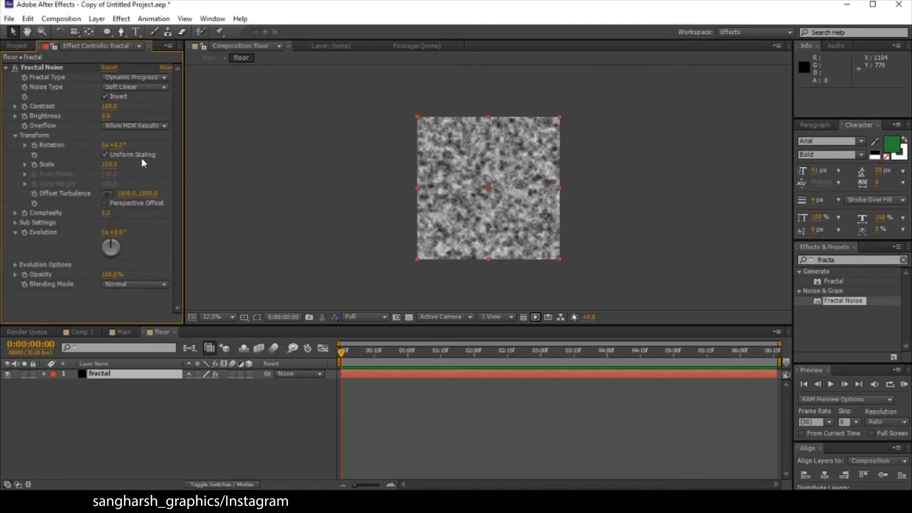
{"action": "left_click", "coordinate": [109, 164]}
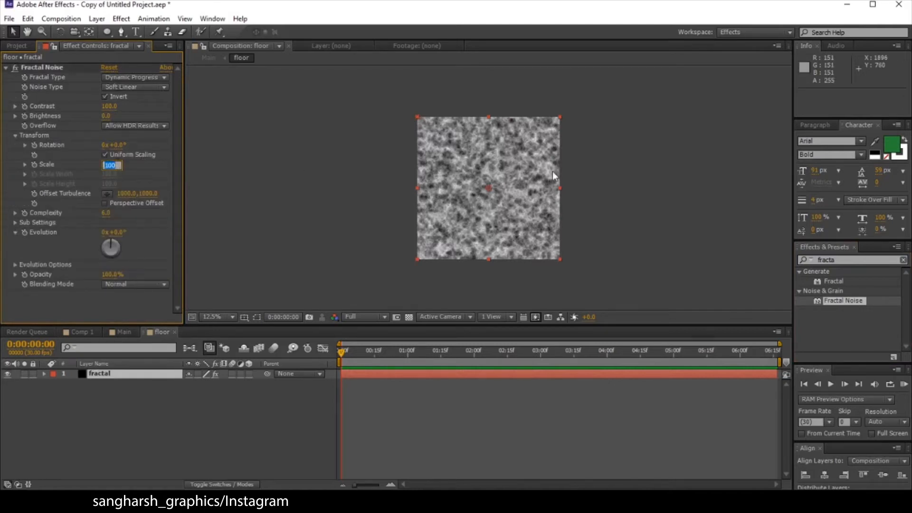
{"action": "type", "text": "75"}
{"action": "key", "text": "Return"}
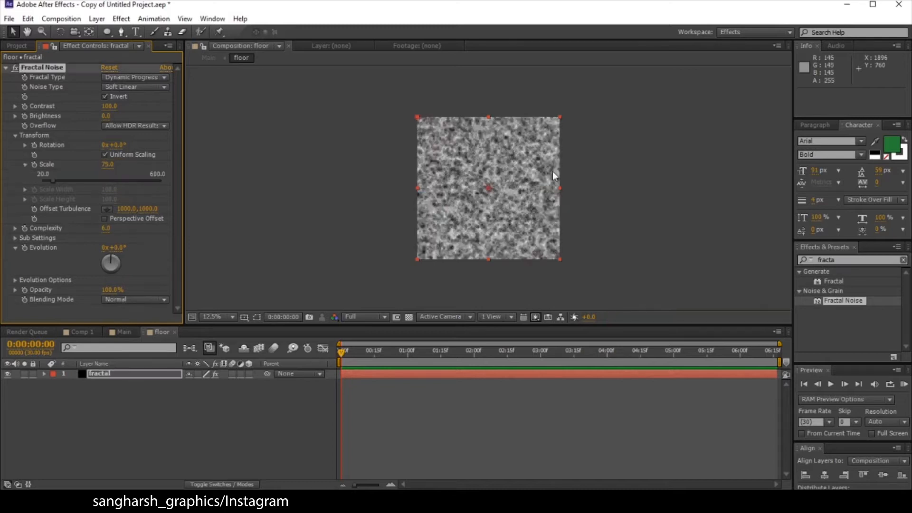
Step: Set Sub Scaling to 70 in the Fractal Noise sub settings
{"action": "left_click", "coordinate": [14, 238]}
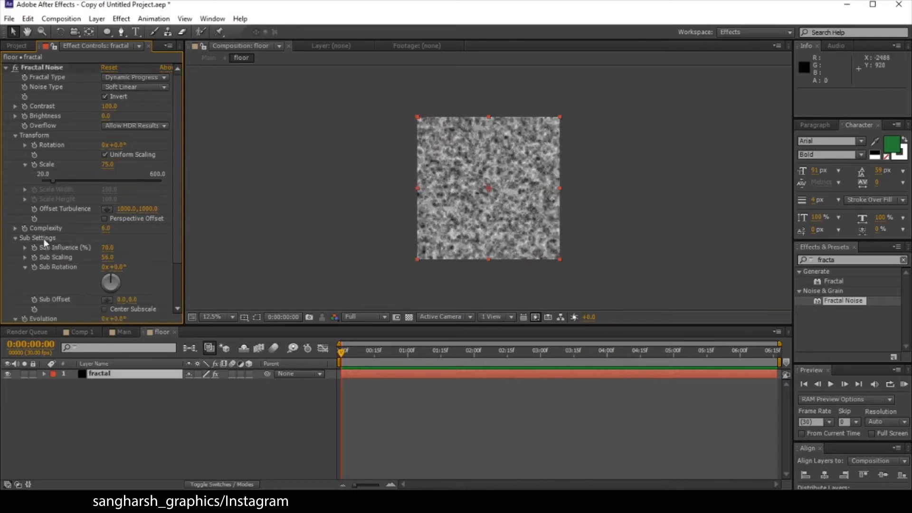
{"action": "left_click", "coordinate": [108, 258]}
{"action": "type", "text": "70"}
{"action": "key", "text": "Return"}
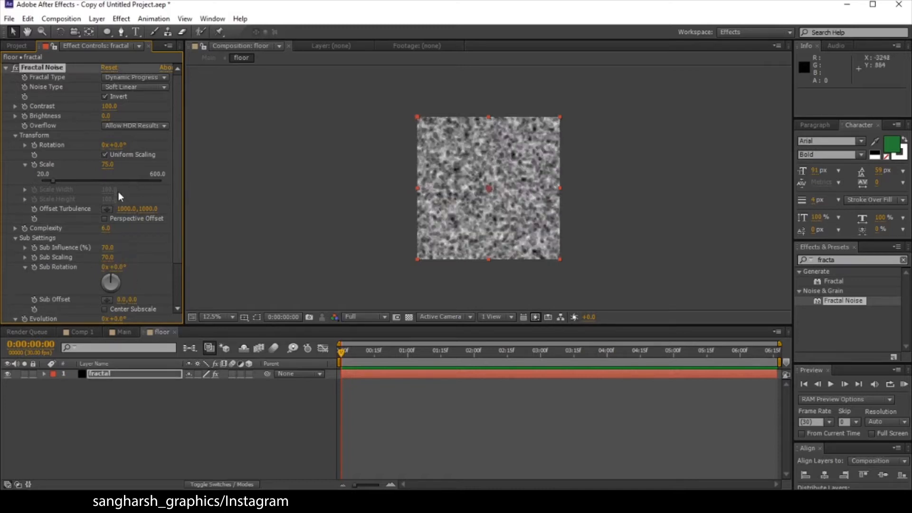
Step: Add the expression time*200 to the Evolution property of Fractal Noise
{"action": "scroll", "coordinate": [107, 279], "scroll_direction": "down", "scroll_amount": 3}
{"action": "scroll", "coordinate": [488, 236], "scroll_direction": "up", "scroll_amount": 1}
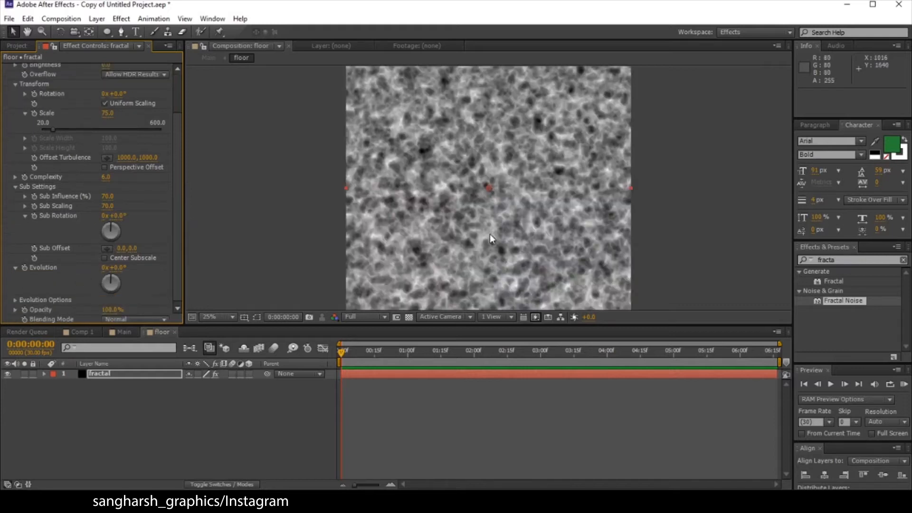
{"action": "left_click", "coordinate": [24, 267], "text": "alt"}
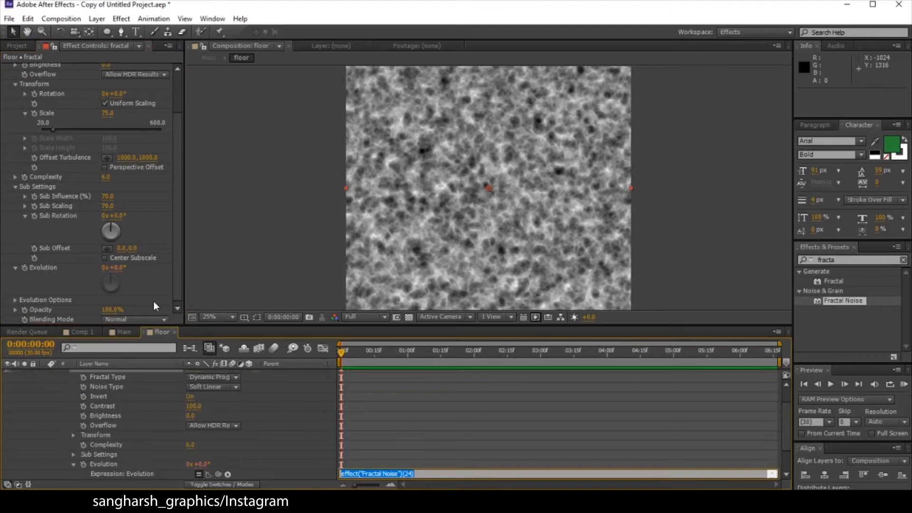
{"action": "type", "text": "time*"}
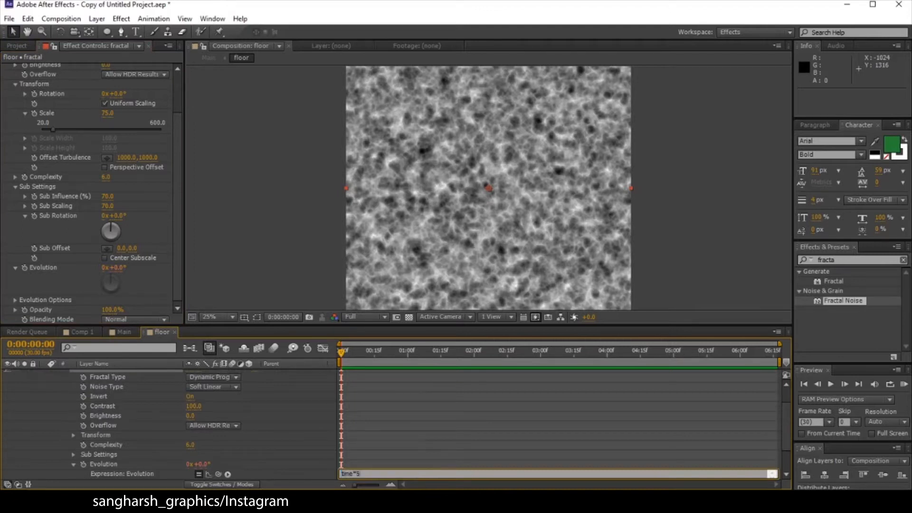
{"action": "type", "text": "500"}
{"action": "key", "text": "BackSpace"}
{"action": "key", "text": "BackSpace"}
{"action": "key", "text": "BackSpace"}
{"action": "type", "text": "200"}
{"action": "left_click", "coordinate": [431, 459]}
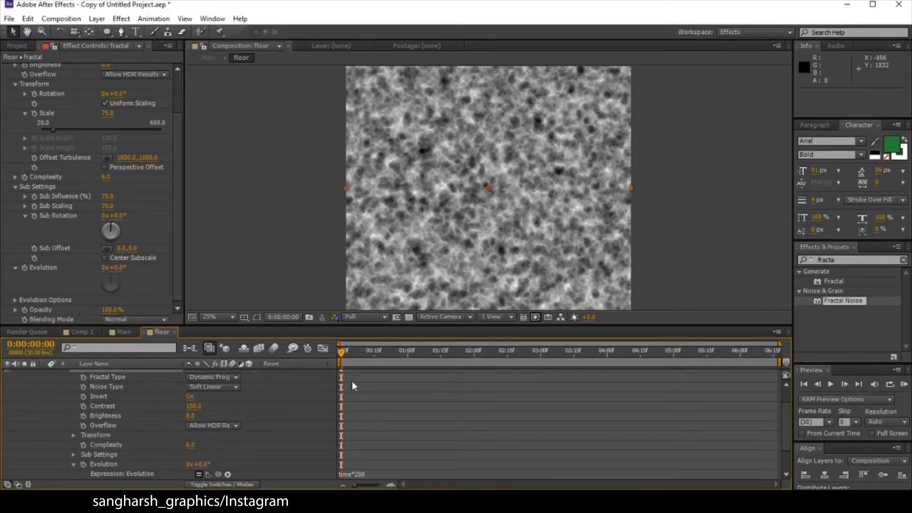
Step: Check the Evolution animation at 1 and 2 seconds, then return to the start of the composition
{"action": "left_click", "coordinate": [407, 355]}
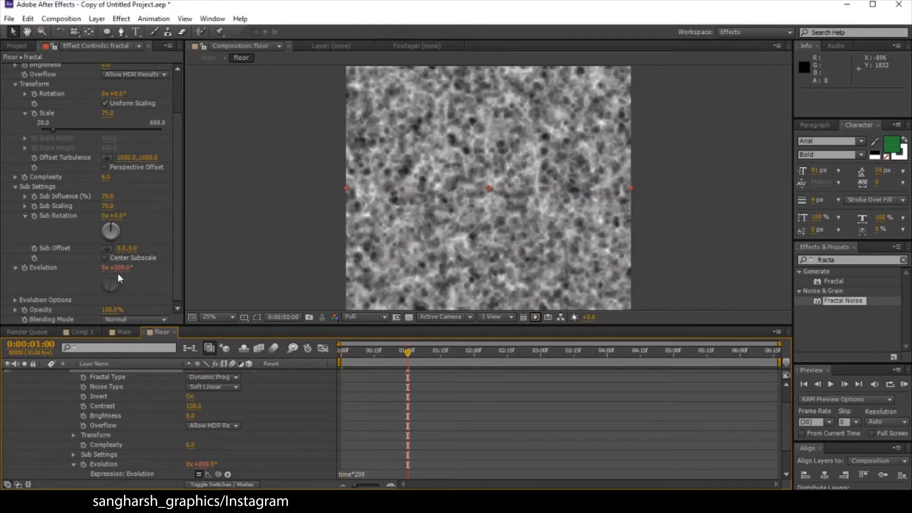
{"action": "left_click", "coordinate": [475, 355]}
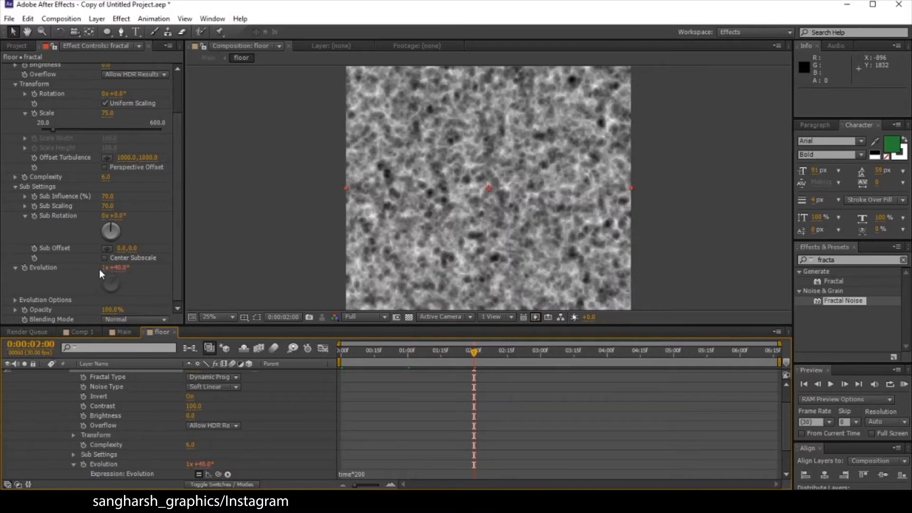
{"action": "left_click", "coordinate": [353, 399]}
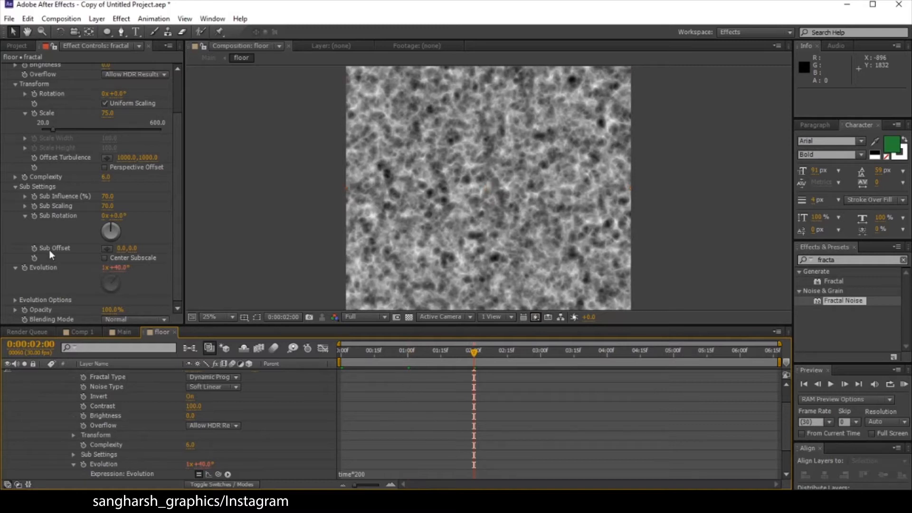
{"action": "key", "text": "Home"}
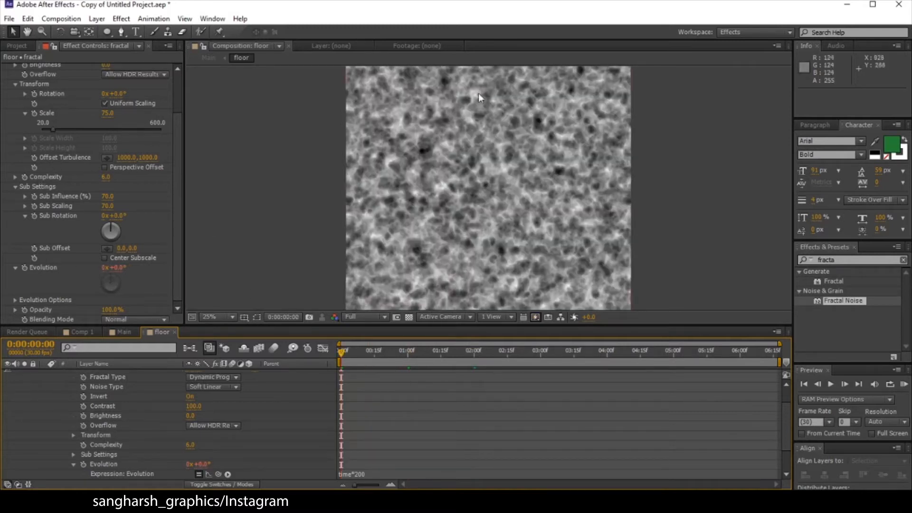
Step: Keyframe the Fractal Noise Offset Turbulence at the start of the composition, and set its Y value to 1400 at 1 second
{"action": "left_click", "coordinate": [34, 157]}
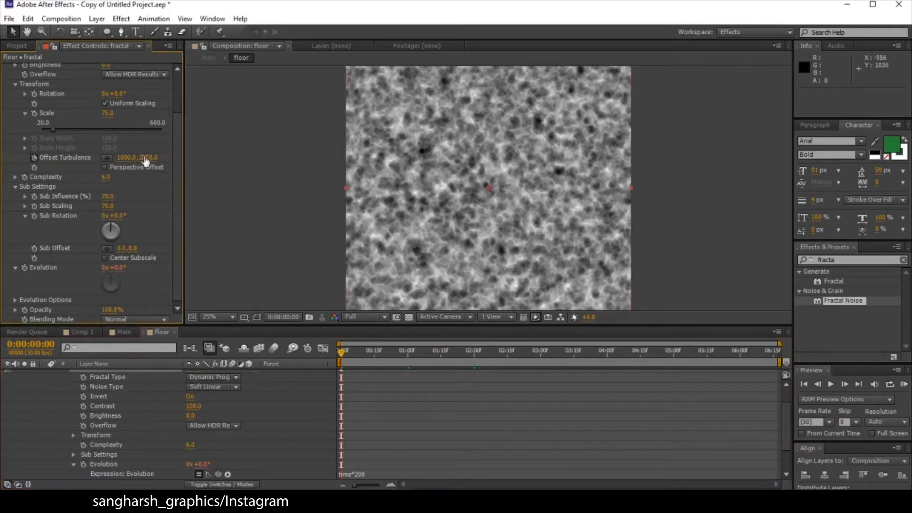
{"action": "left_click", "coordinate": [410, 354]}
{"action": "left_click", "coordinate": [407, 354]}
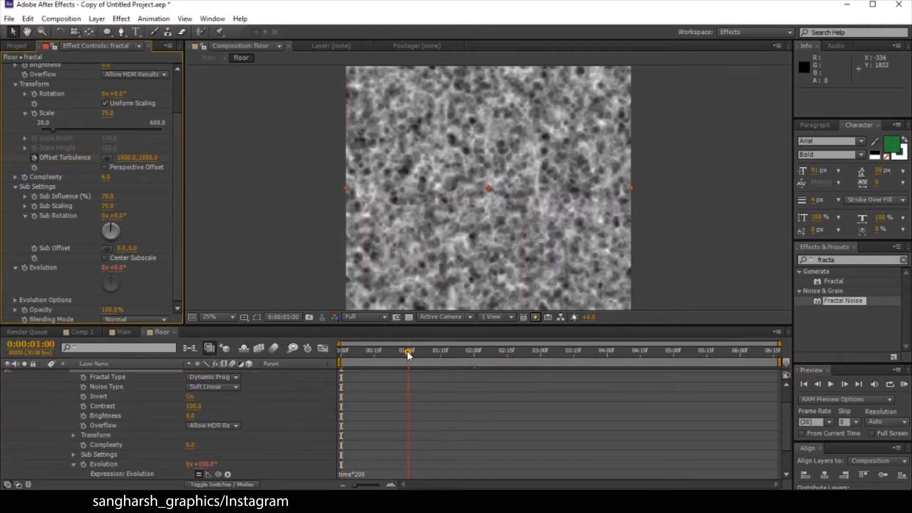
{"action": "left_click", "coordinate": [148, 158]}
{"action": "type", "text": "1400"}
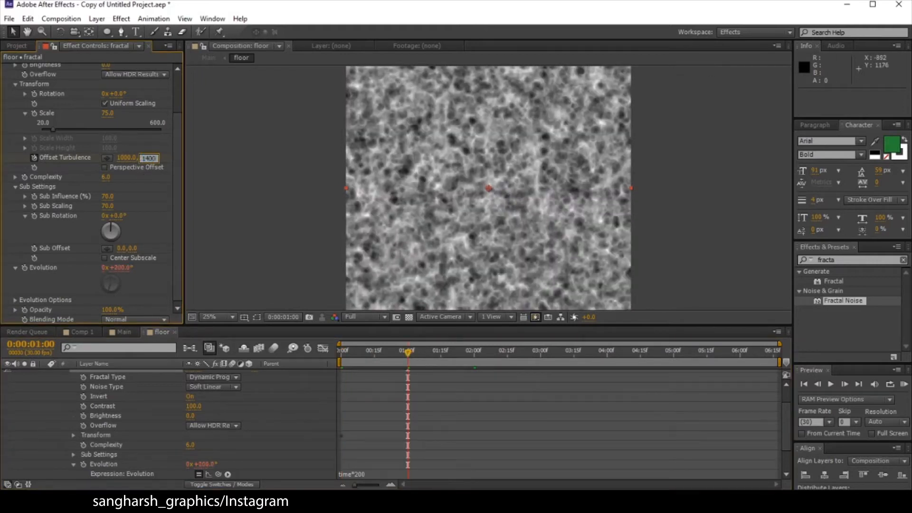
{"action": "key", "text": "Return"}
{"action": "left_click_drag", "start_coordinate": [407, 352], "coordinate": [387, 432]}
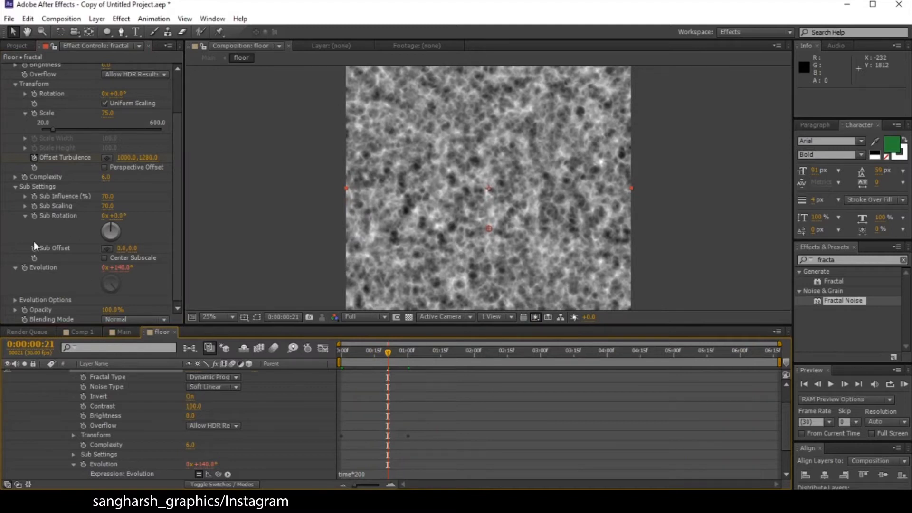
Step: Add the expression loopOut("offset") to Offset Turbulence and check the motion at the end of the composition
{"action": "left_click", "coordinate": [35, 158], "text": "alt"}
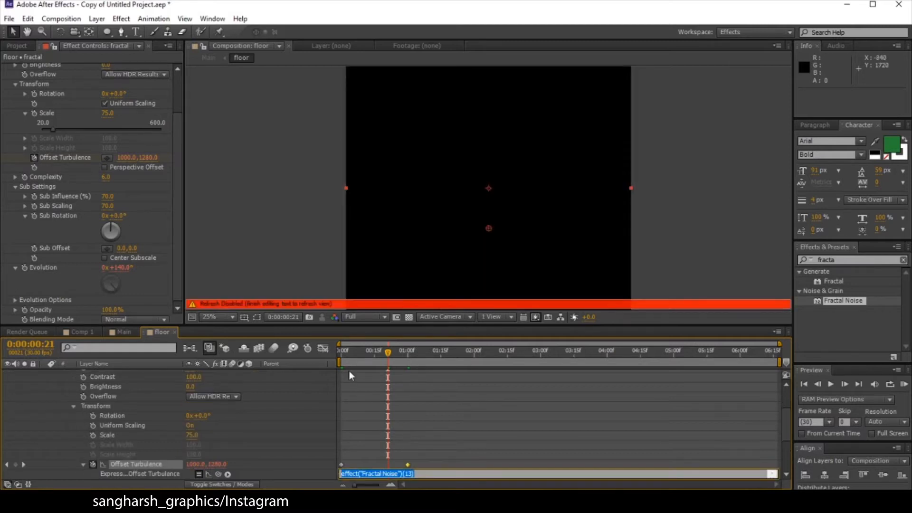
{"action": "key", "text": "BackSpace"}
{"action": "type", "text": "loo"}
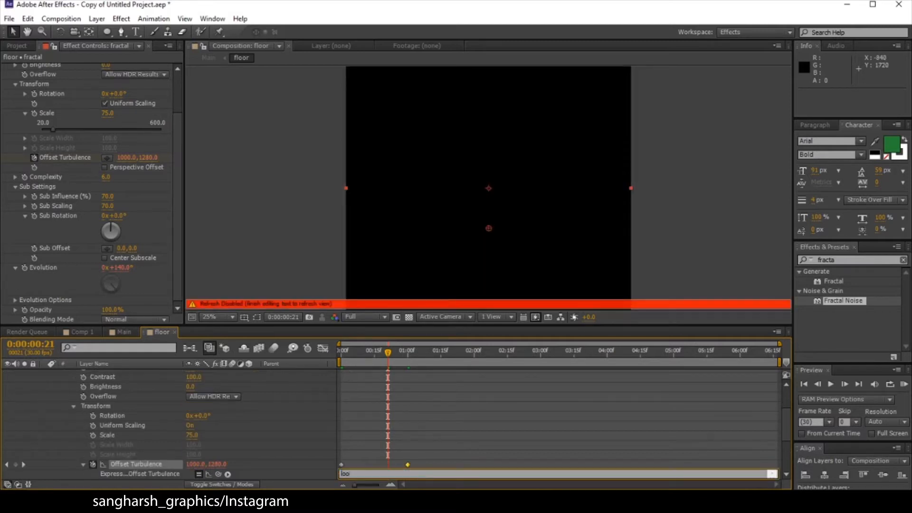
{"action": "type", "text": "pO"}
{"action": "type", "text": "ust"}
{"action": "type", "text": "("}
{"action": "type", "text": "\""}
{"action": "type", "text": "offset"}
{"action": "type", "text": ")"}
{"action": "left_click", "coordinate": [360, 385]}
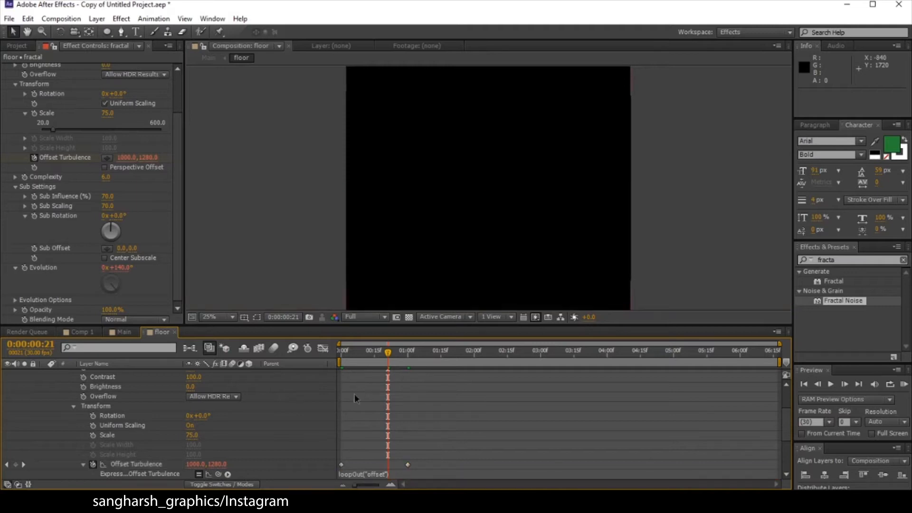
{"action": "left_click_drag", "start_coordinate": [407, 350], "coordinate": [779, 350]}
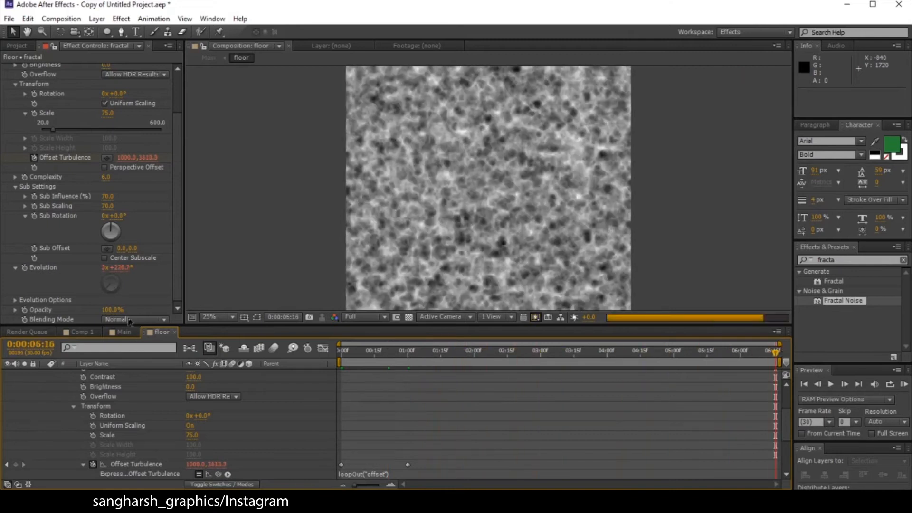
Step: Return to the Main composition, close Comp 1 and make the floor layer 3D
{"action": "left_click", "coordinate": [126, 331]}
{"action": "left_click", "coordinate": [85, 332]}
{"action": "left_click", "coordinate": [95, 333]}
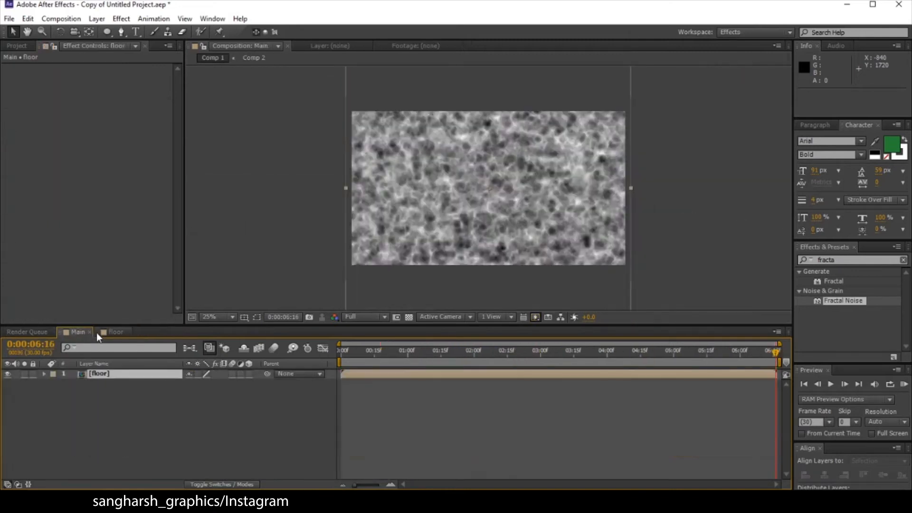
{"action": "left_click", "coordinate": [105, 373]}
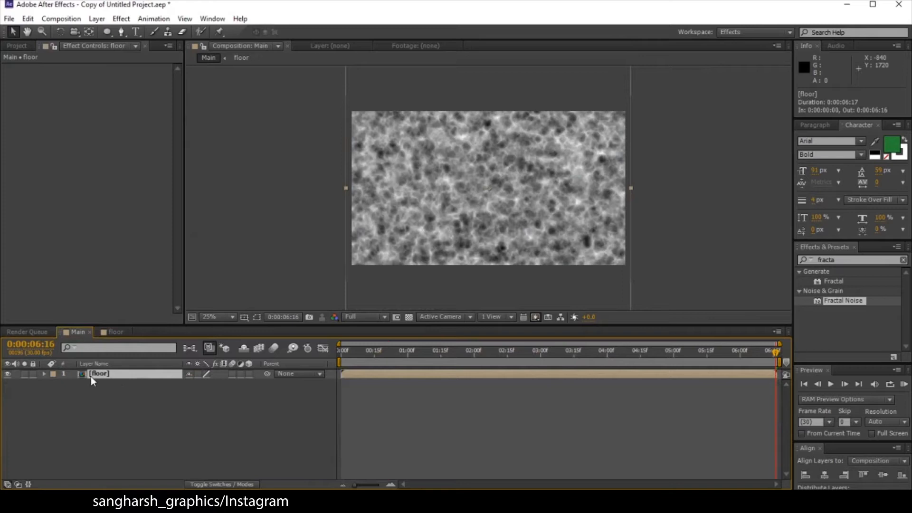
{"action": "left_click", "coordinate": [249, 374]}
{"action": "left_click", "coordinate": [220, 484]}
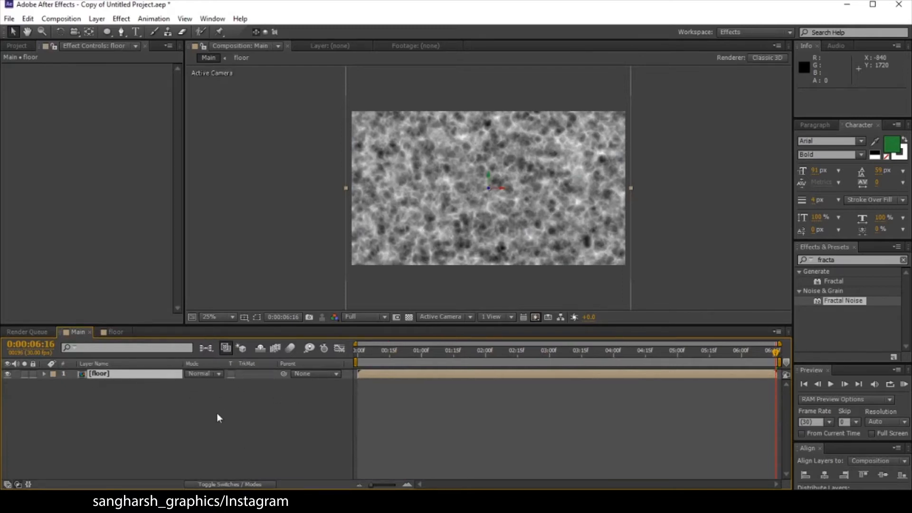
{"action": "left_click", "coordinate": [254, 484]}
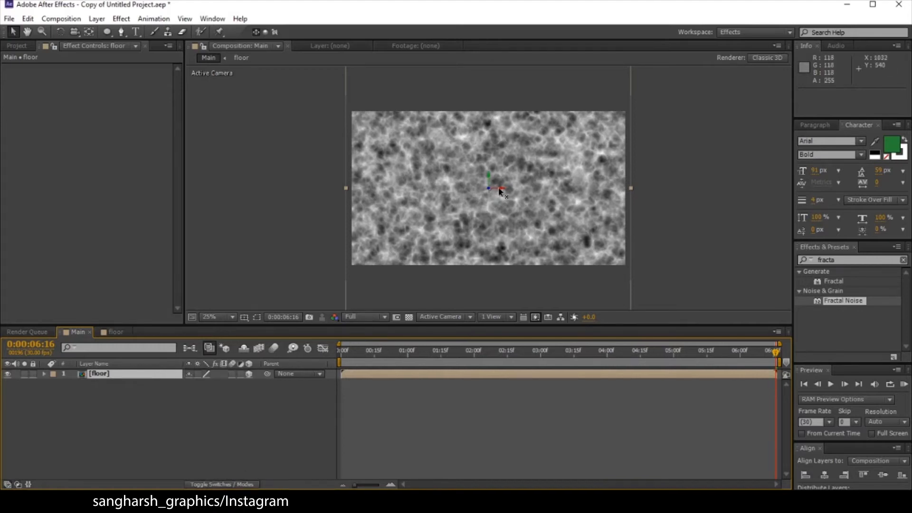
Step: Rotate the floor layer about its X axis to an orientation of 270° so it lies flat
{"action": "left_click_drag", "start_coordinate": [499, 192], "coordinate": [507, 190]}
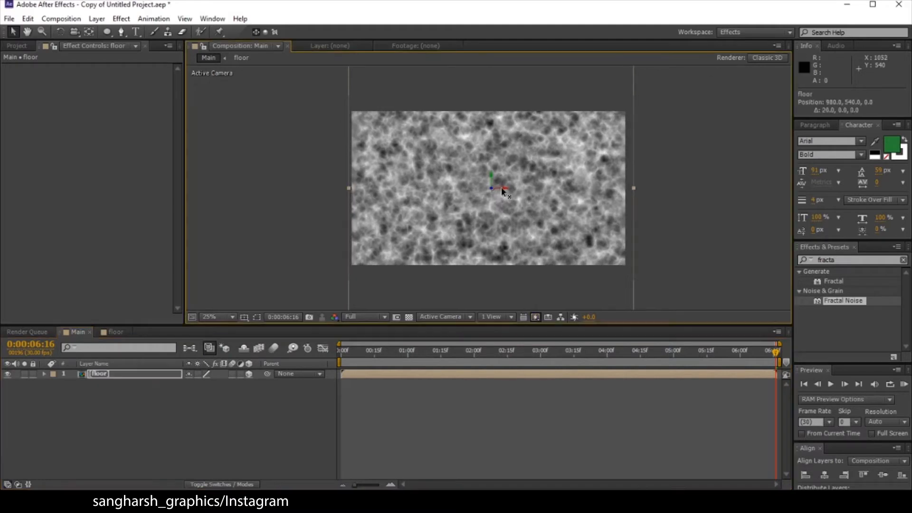
{"action": "key", "text": "ctrl+z"}
{"action": "left_click", "coordinate": [60, 31]}
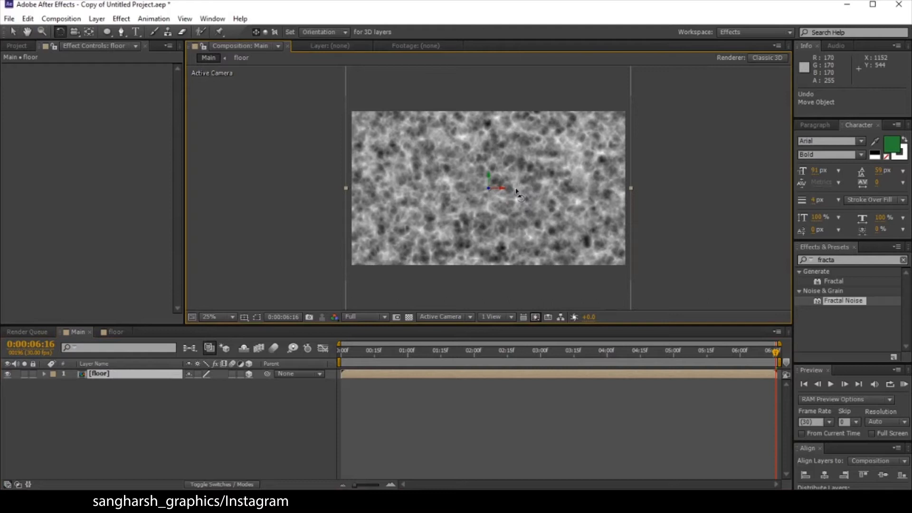
{"action": "left_click_drag", "start_coordinate": [516, 191], "coordinate": [502, 178]}
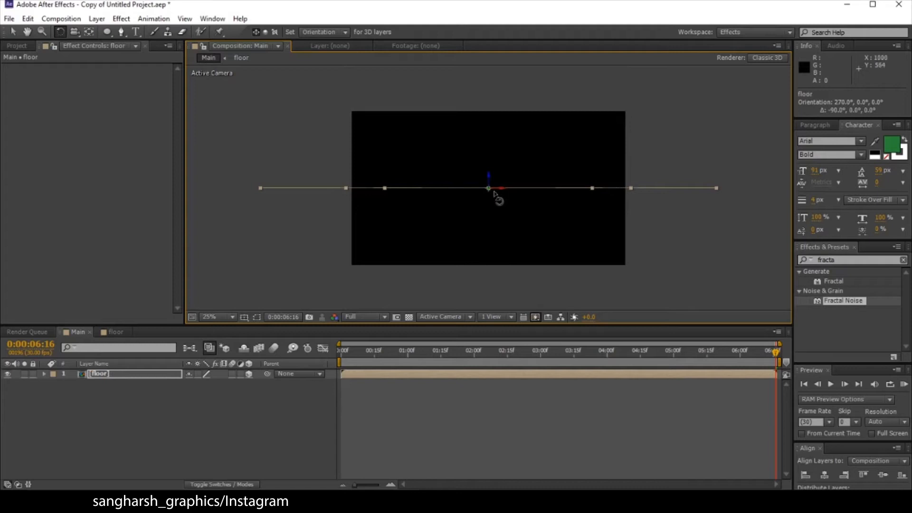
Step: Lower the floor layer vertically to a Y position of about 892
{"action": "key", "text": "v"}
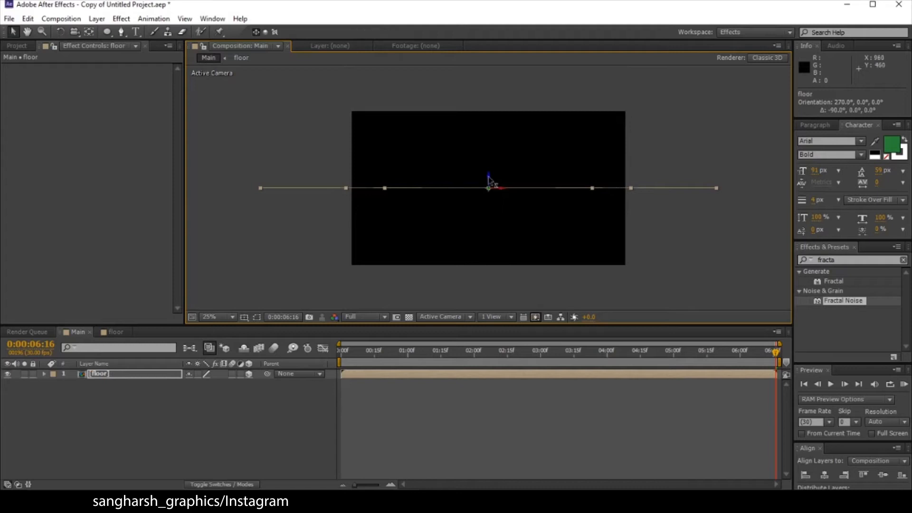
{"action": "left_click_drag", "start_coordinate": [489, 179], "coordinate": [498, 228]}
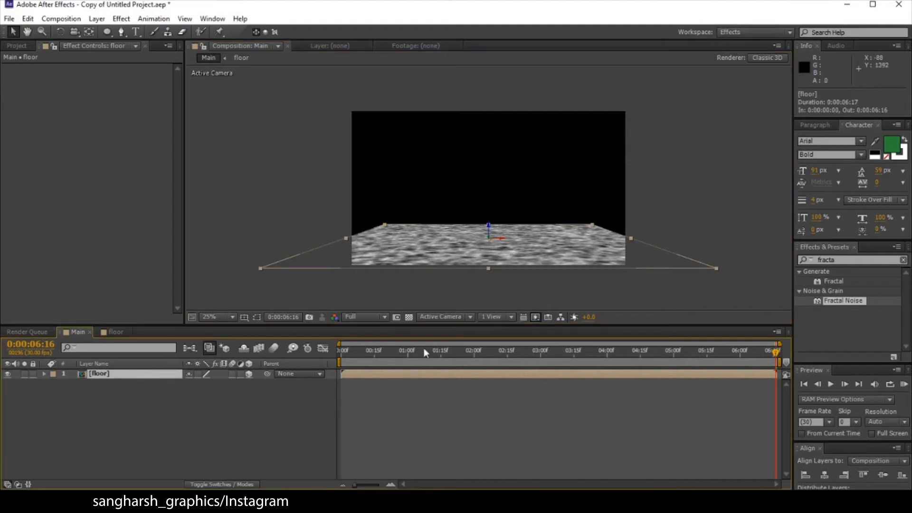
{"action": "left_click", "coordinate": [311, 210]}
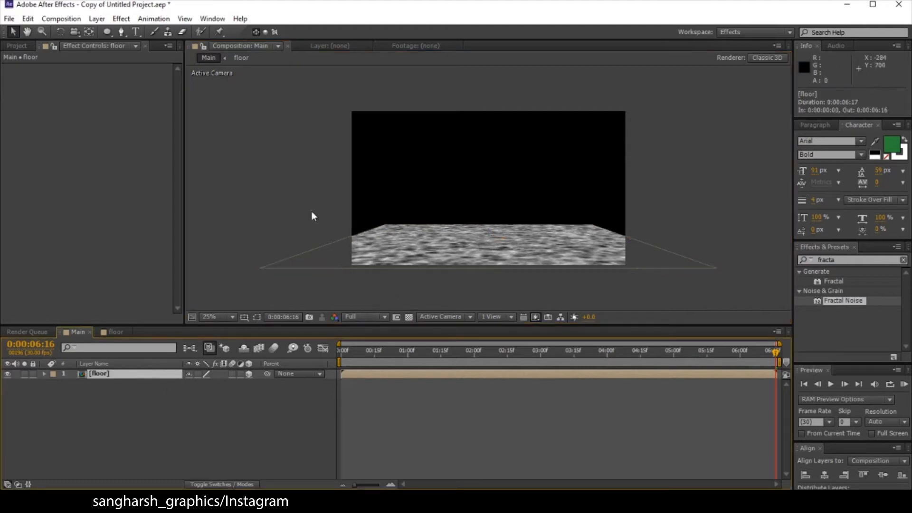
{"action": "left_click", "coordinate": [126, 370]}
{"action": "left_click", "coordinate": [117, 363]}
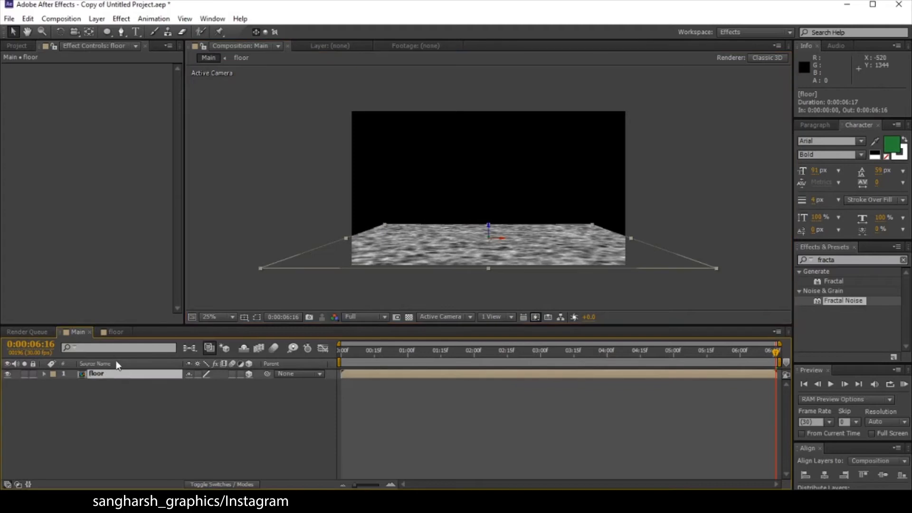
{"action": "double_click", "coordinate": [108, 31]}
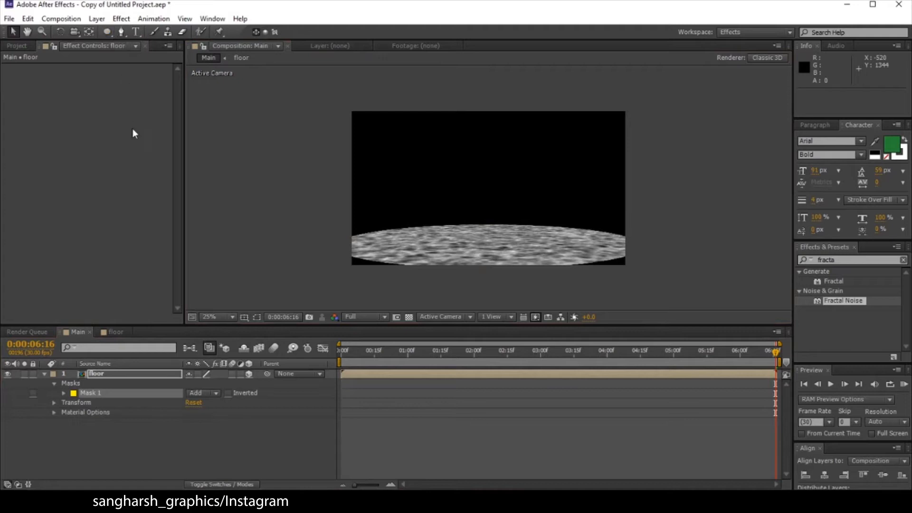
{"action": "key", "text": "ctrl+z"}
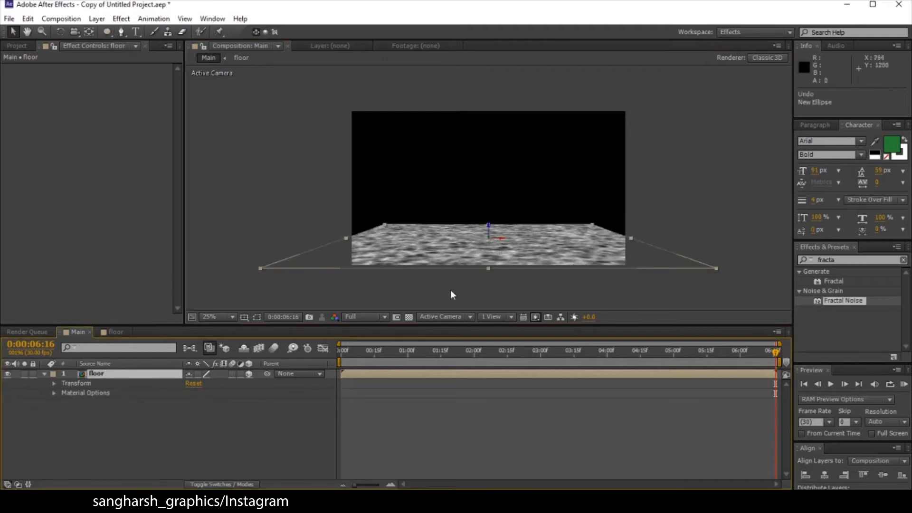
Step: Scale the floor layer uniformly to about 245%, and stretch its Y scale to about 494%
{"action": "left_click", "coordinate": [146, 376]}
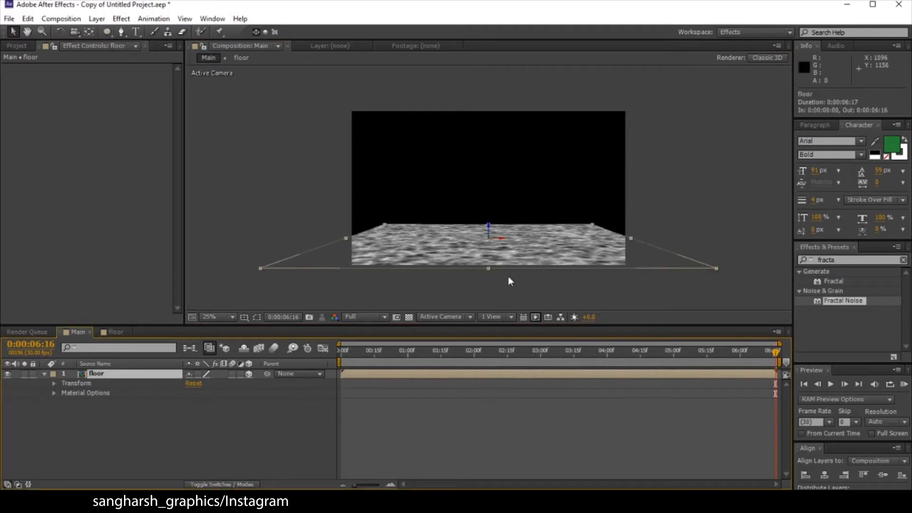
{"action": "key", "text": "s"}
{"action": "left_click_drag", "start_coordinate": [204, 383], "coordinate": [284, 378]}
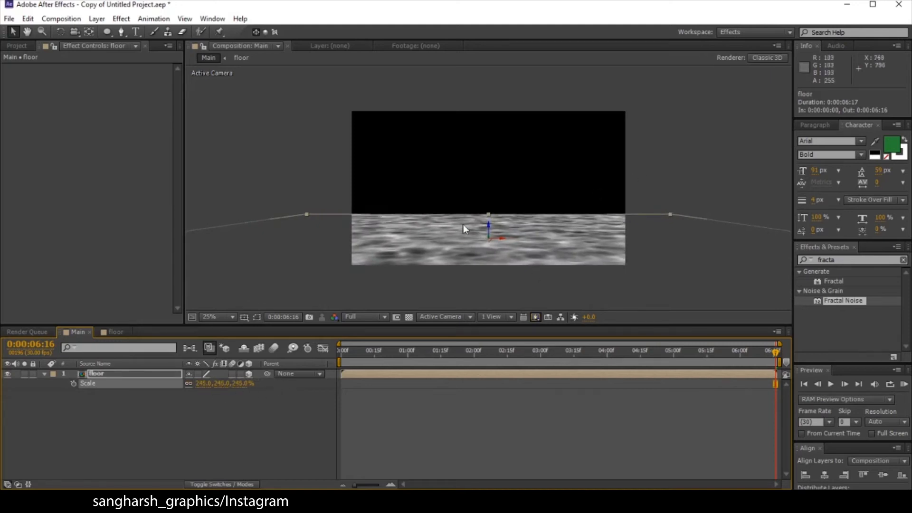
{"action": "left_click_drag", "start_coordinate": [488, 214], "coordinate": [484, 207]}
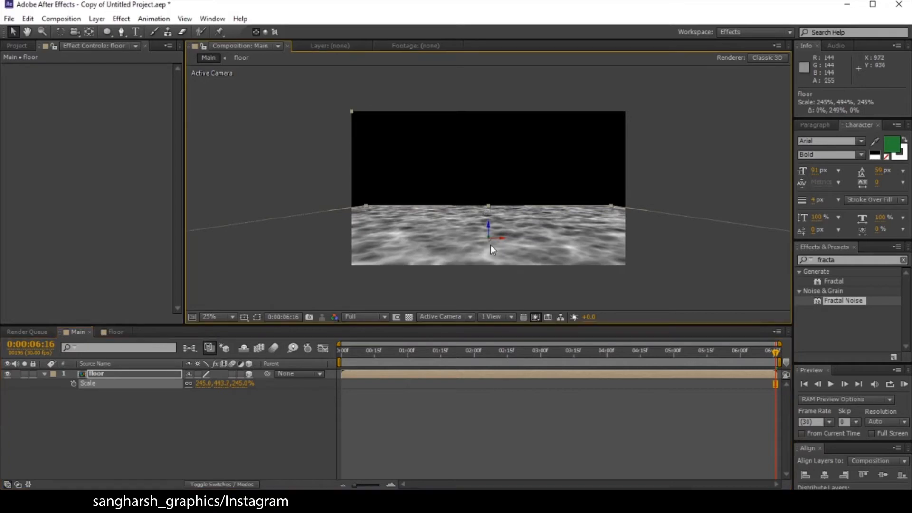
Step: Push the floor layer back in depth along the Z axis so its far edge recedes toward the horizon
{"action": "left_click_drag", "start_coordinate": [492, 242], "coordinate": [561, 135]}
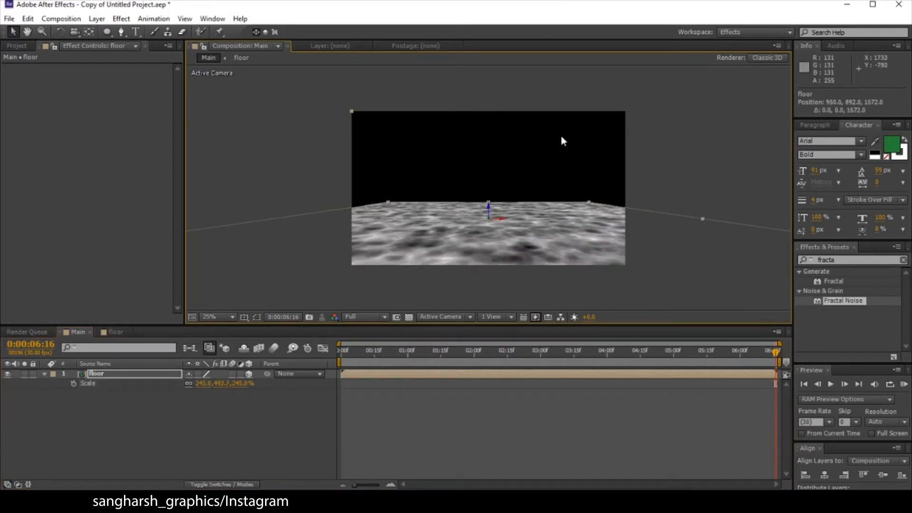
{"action": "left_click_drag", "start_coordinate": [490, 218], "coordinate": [511, 45]}
{"action": "left_click_drag", "start_coordinate": [485, 208], "coordinate": [525, 244]}
Step: Add a full-size elliptical mask to the floor layer and set its Mask Expansion to -280 pixels
{"action": "left_click", "coordinate": [105, 374]}
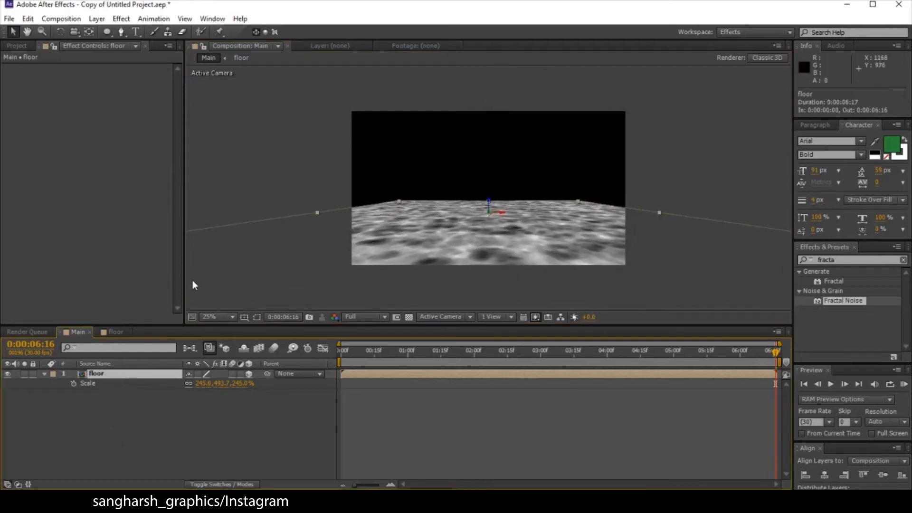
{"action": "double_click", "coordinate": [102, 33]}
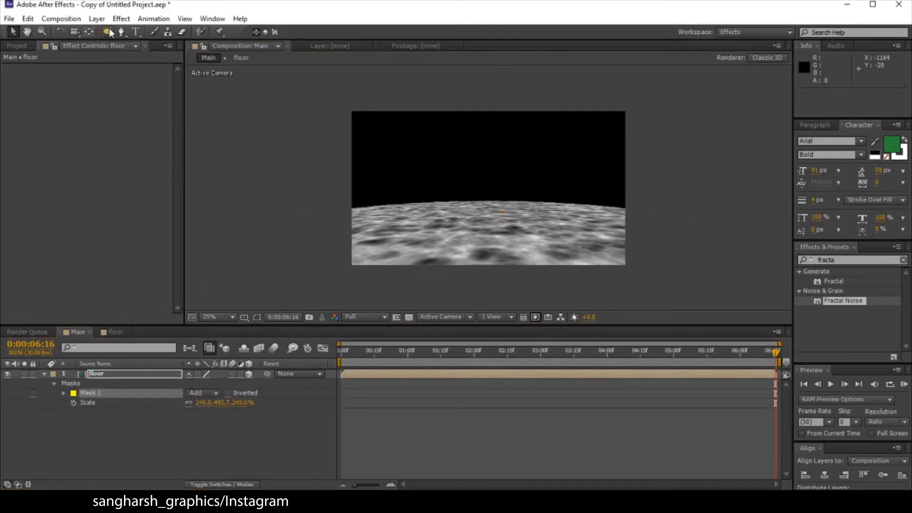
{"action": "left_click", "coordinate": [64, 392]}
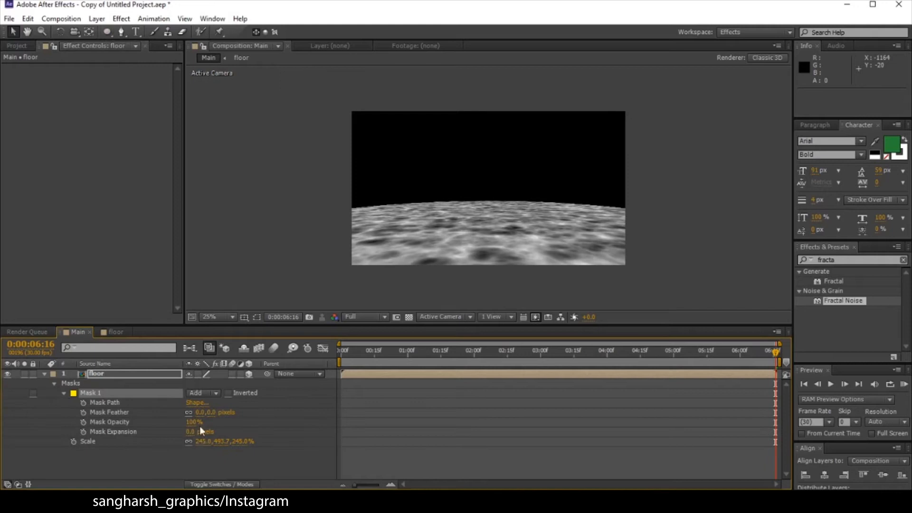
{"action": "left_click", "coordinate": [189, 431]}
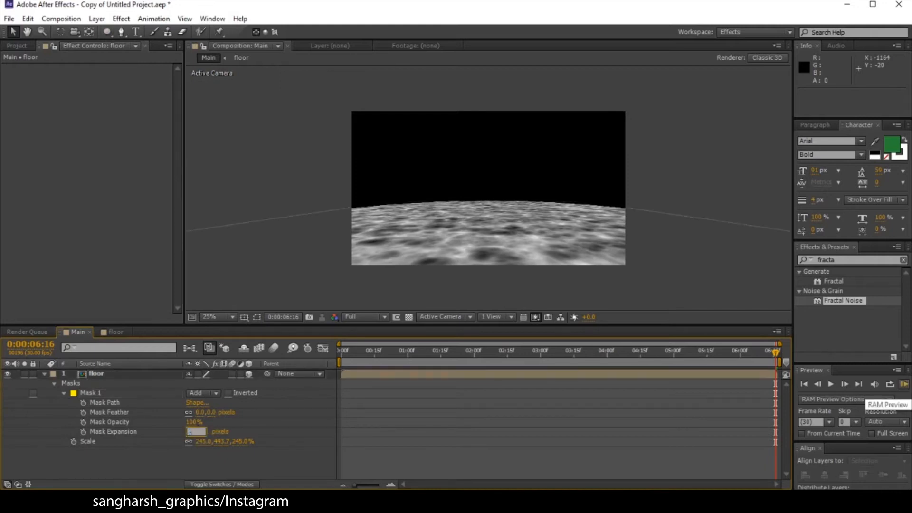
{"action": "key", "text": "Return"}
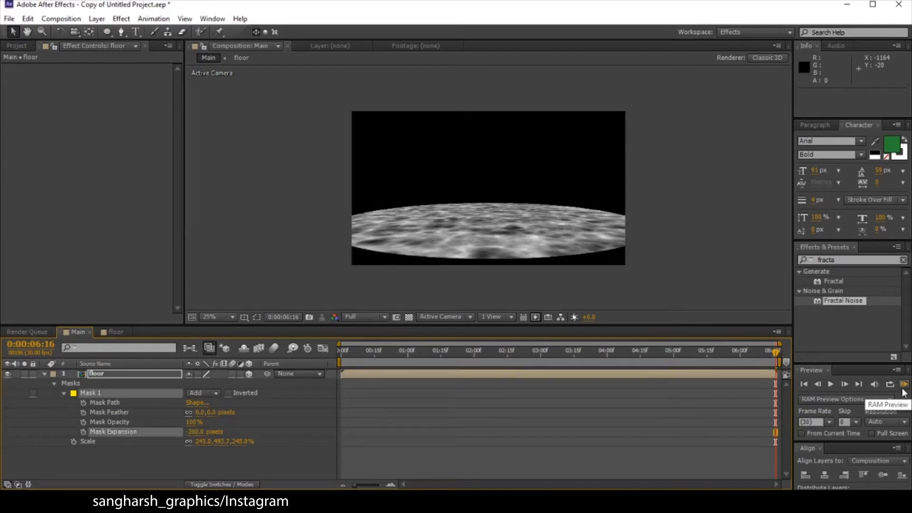
Step: Set the Mask Feather of the floor layer's elliptical mask to 450 pixels
{"action": "left_click", "coordinate": [206, 411]}
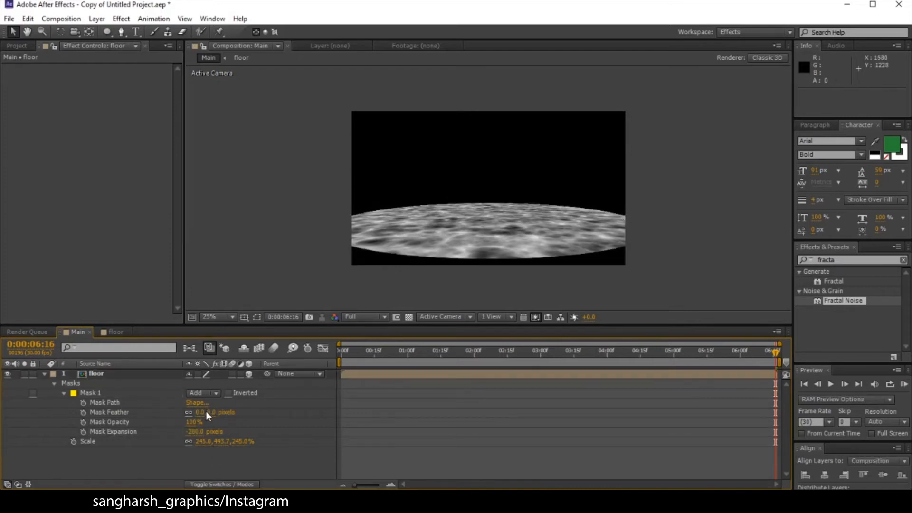
{"action": "left_click", "coordinate": [212, 413]}
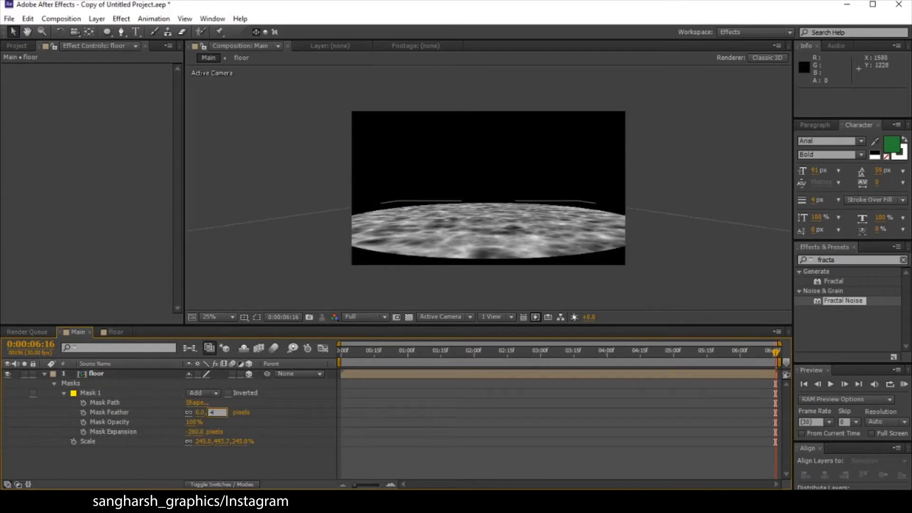
{"action": "key", "text": "Return"}
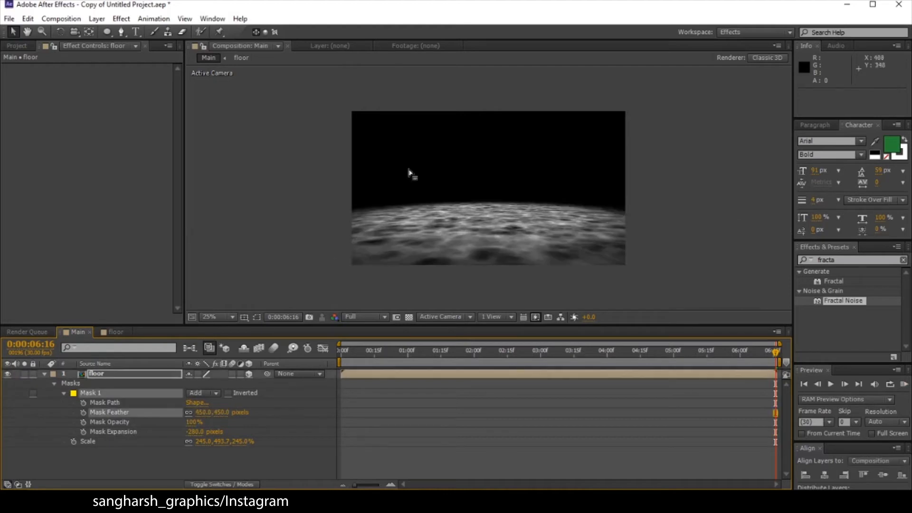
Step: Bring the floor layer forward in depth to a Z position of about 1512
{"action": "left_click", "coordinate": [437, 230]}
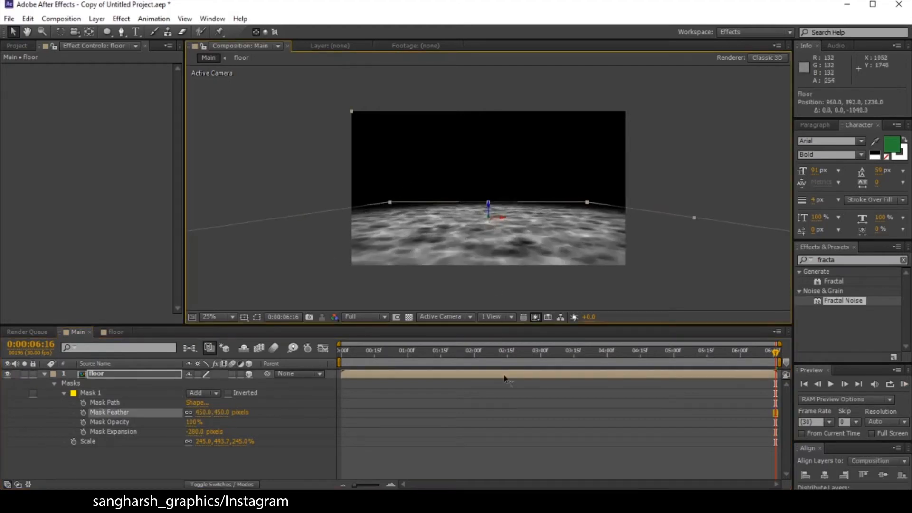
{"action": "left_click_drag", "start_coordinate": [505, 378], "coordinate": [507, 396]}
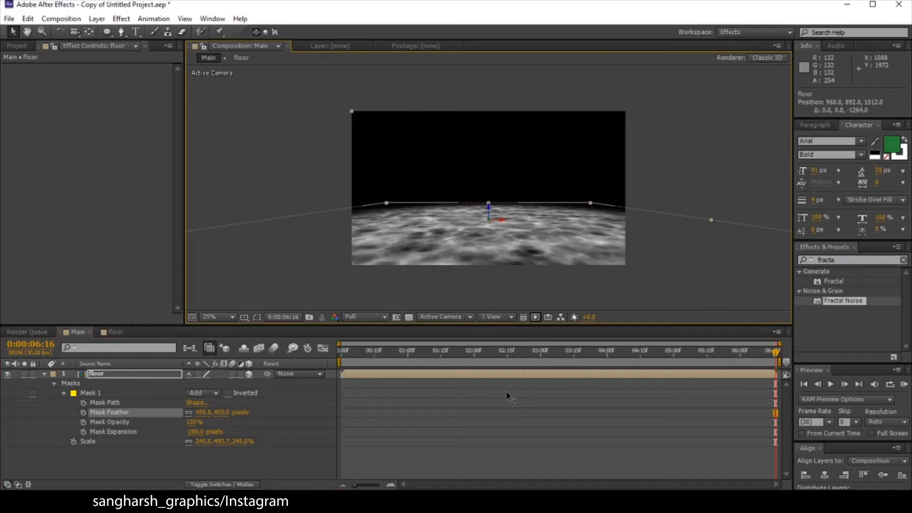
Step: Collapse the floor layer's properties in the Main composition and duplicate the layer
{"action": "key", "text": "period"}
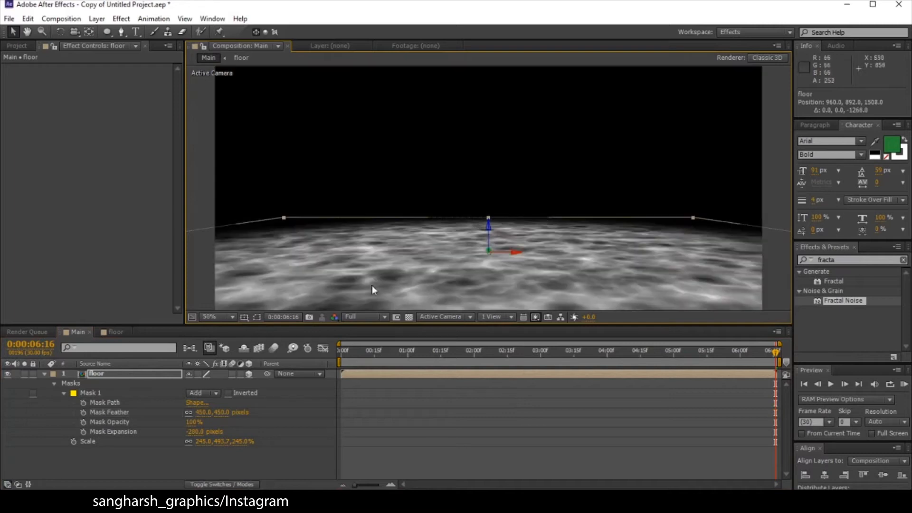
{"action": "key", "text": "comma"}
{"action": "left_click", "coordinate": [615, 180]}
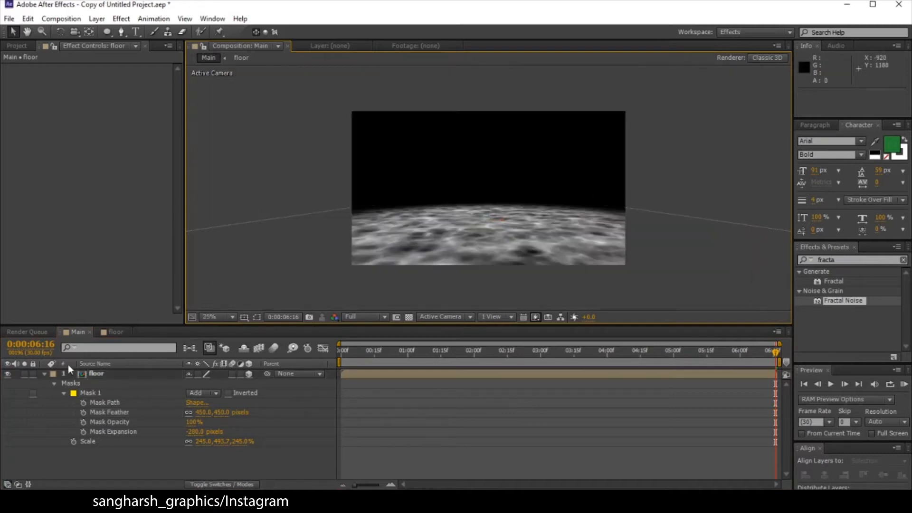
{"action": "left_click", "coordinate": [45, 373]}
{"action": "left_click", "coordinate": [87, 377]}
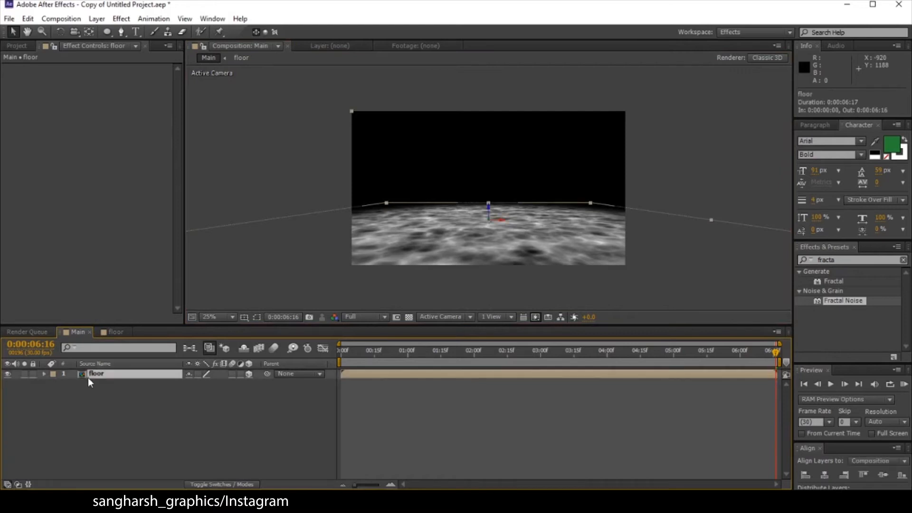
{"action": "key", "text": "ctrl+d"}
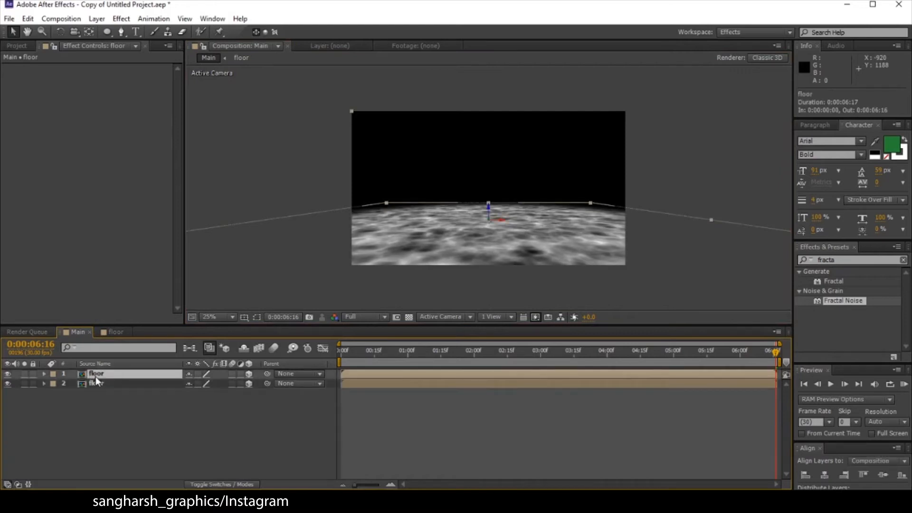
Step: Pre-compose the upper floor copy as "top", moving all attributes into the new composition
{"action": "right_click", "coordinate": [95, 374]}
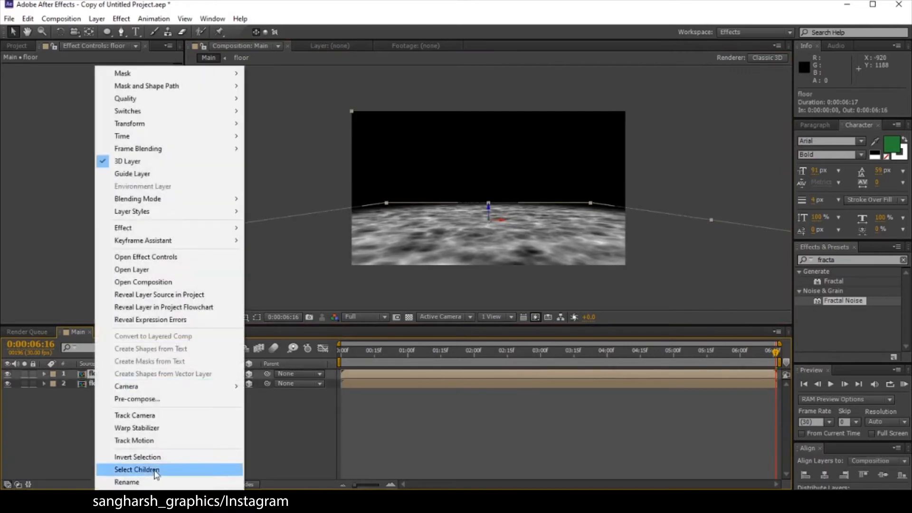
{"action": "left_click", "coordinate": [124, 399]}
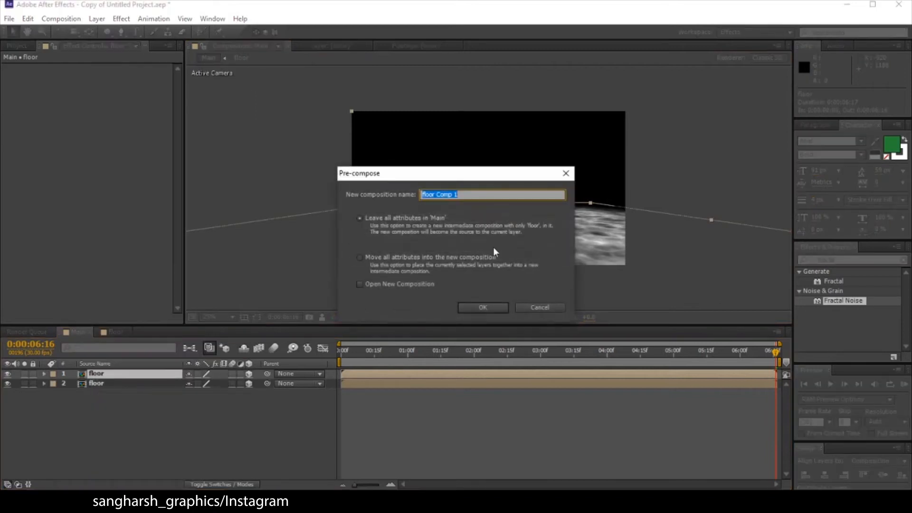
{"action": "left_click", "coordinate": [373, 258]}
{"action": "left_click", "coordinate": [487, 198]}
{"action": "type", "text": "top"}
{"action": "left_click", "coordinate": [479, 304]}
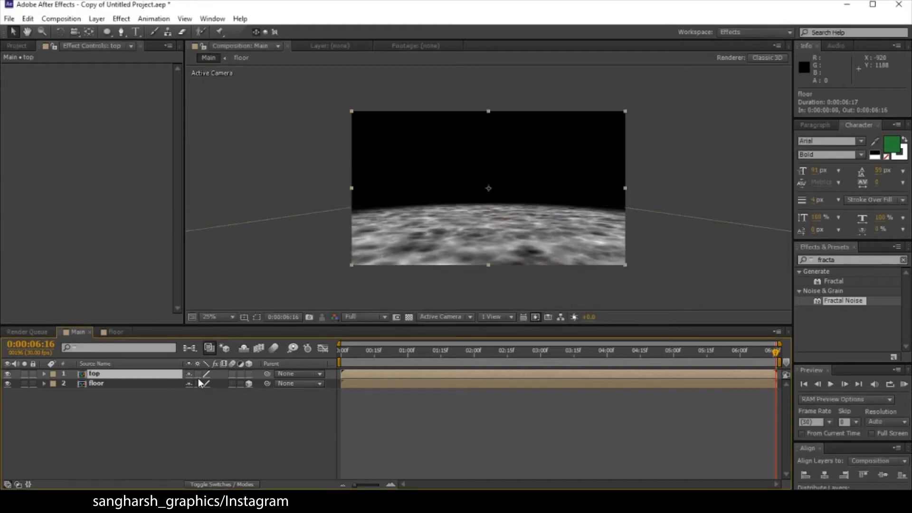
Step: Inside the top composition, raise the floor layer into a ceiling at Y about -16 and push it back to Z about 2452
{"action": "double_click", "coordinate": [103, 374]}
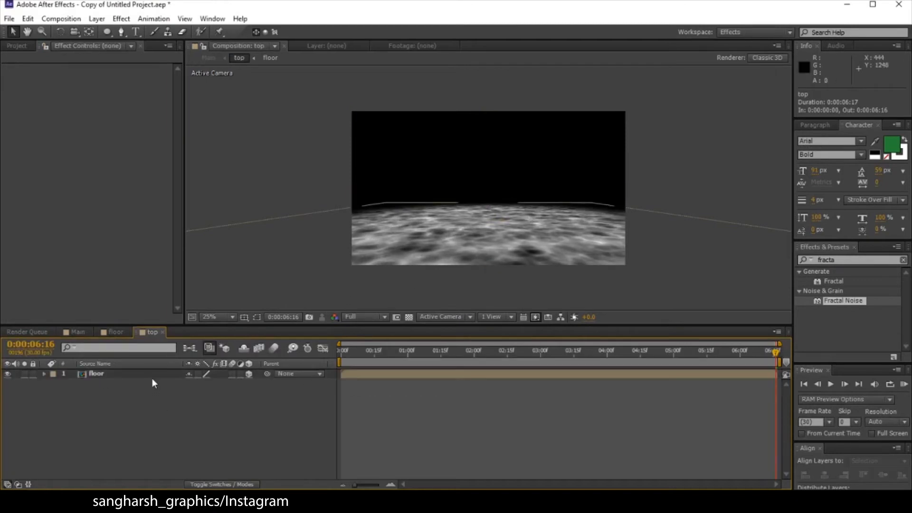
{"action": "left_click", "coordinate": [152, 378]}
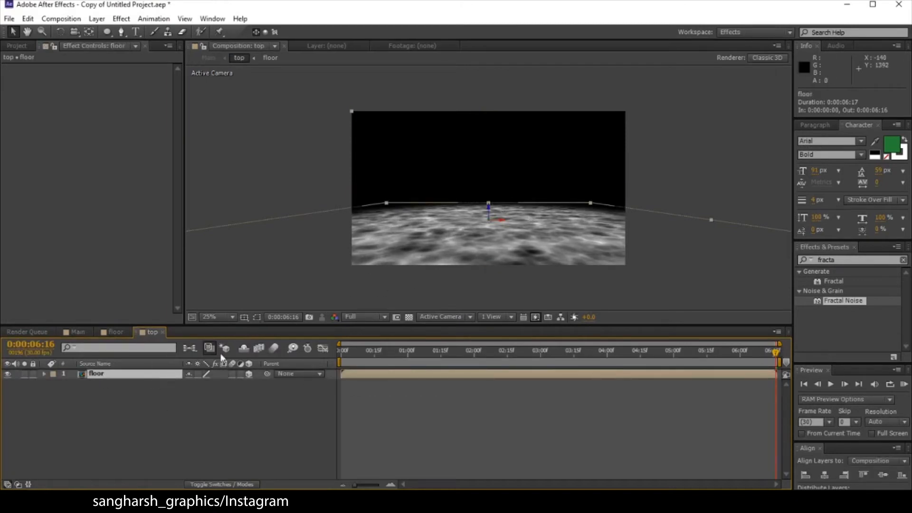
{"action": "left_click_drag", "start_coordinate": [494, 220], "coordinate": [492, 82]}
{"action": "left_click_drag", "start_coordinate": [490, 139], "coordinate": [397, 273]}
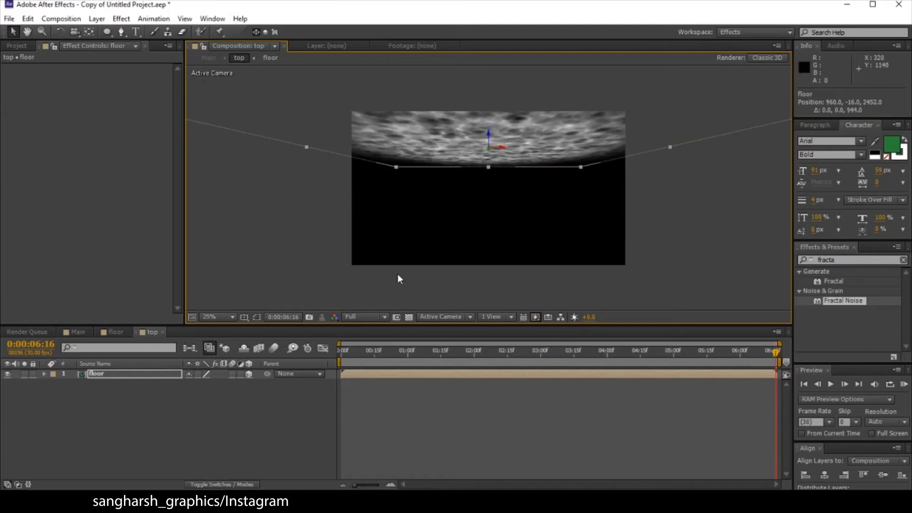
Step: Check the ceiling against the floor in Main and raise the layer inside the top composition to Y about -92
{"action": "left_click", "coordinate": [77, 332]}
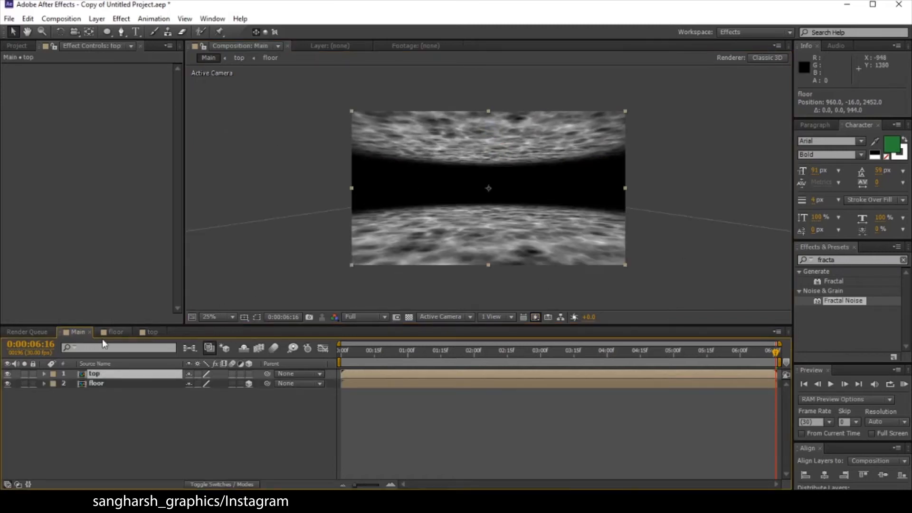
{"action": "left_click", "coordinate": [114, 332]}
{"action": "left_click", "coordinate": [128, 332]}
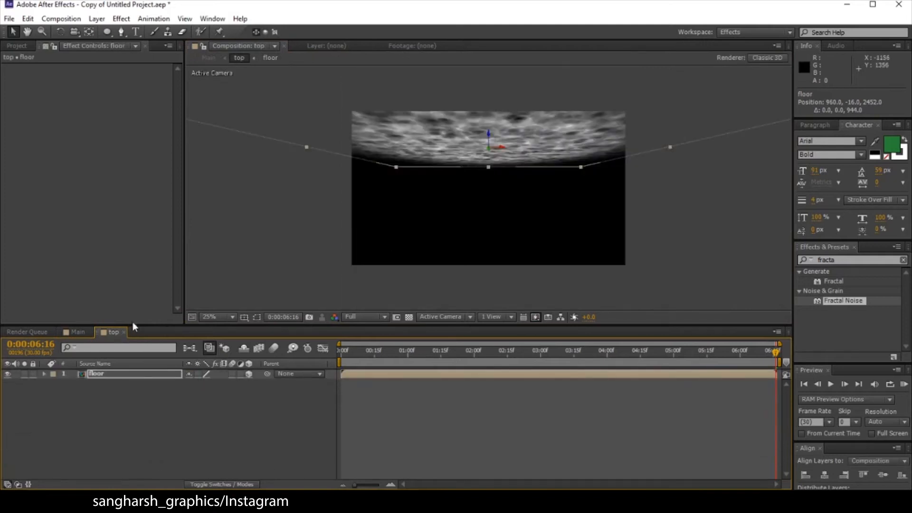
{"action": "left_click", "coordinate": [78, 332]}
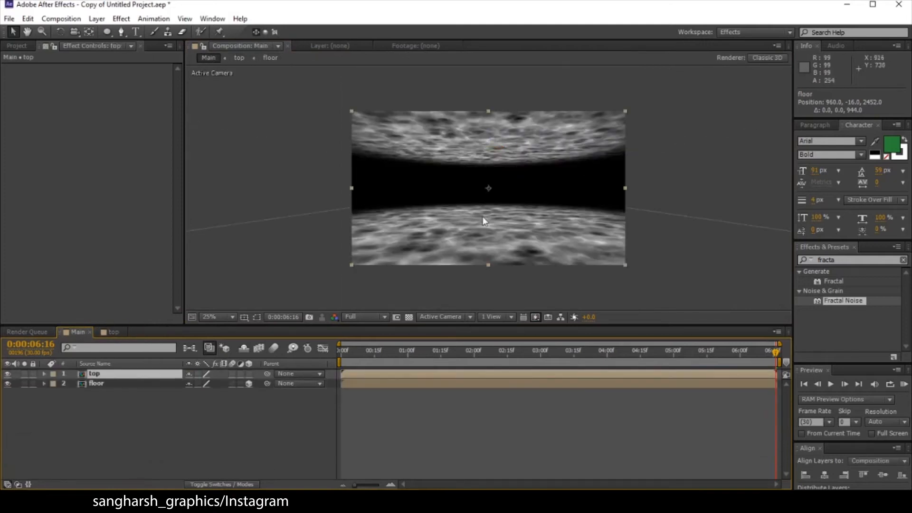
{"action": "left_click", "coordinate": [108, 332]}
{"action": "left_click_drag", "start_coordinate": [489, 135], "coordinate": [489, 126]}
{"action": "left_click", "coordinate": [75, 332]}
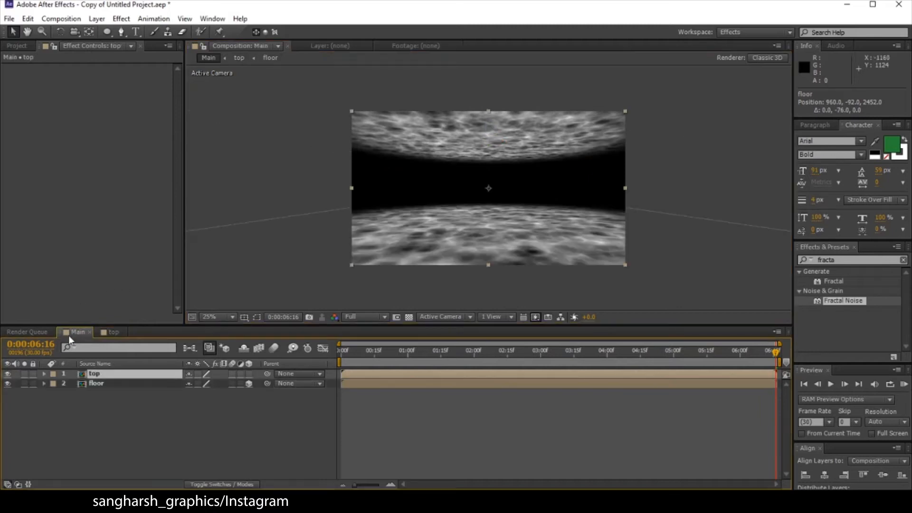
Step: Create a composition-sized solid named "color" in Main with the blue colour 247CB4
{"action": "right_click", "coordinate": [177, 449]}
{"action": "mouse_move", "coordinate": [246, 325]}
{"action": "left_click", "coordinate": [357, 350]}
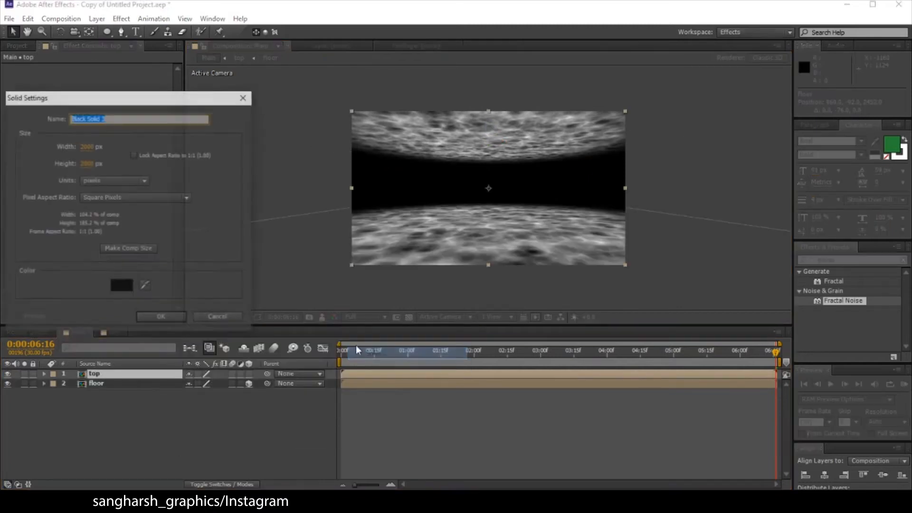
{"action": "type", "text": "color"}
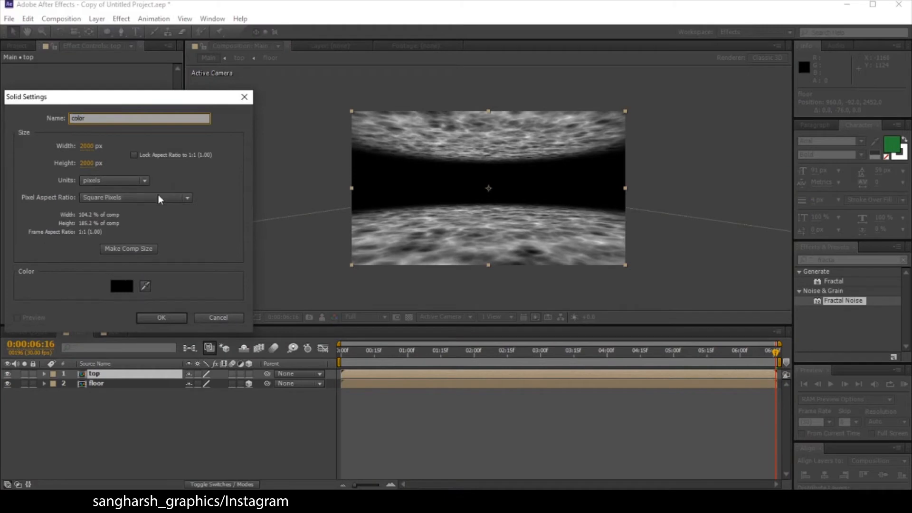
{"action": "left_click", "coordinate": [148, 252]}
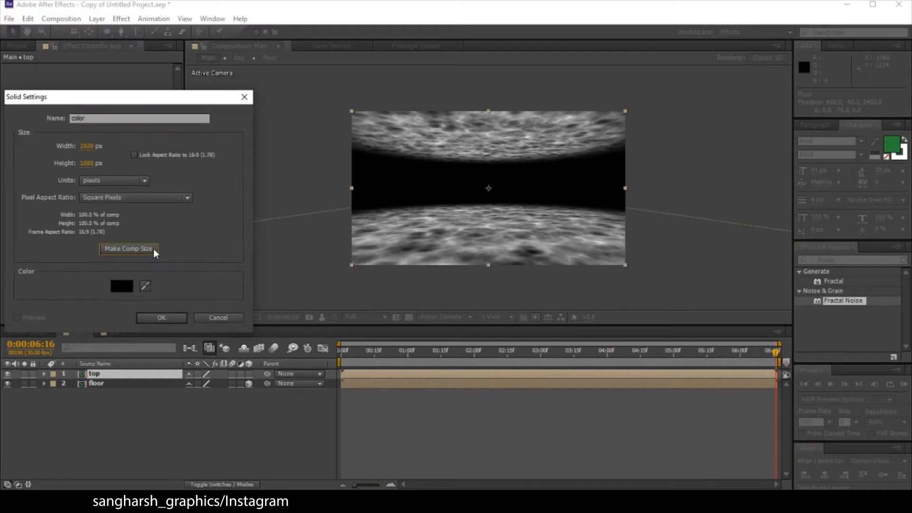
{"action": "left_click", "coordinate": [121, 286]}
{"action": "left_click_drag", "start_coordinate": [739, 298], "coordinate": [740, 277]}
{"action": "left_click_drag", "start_coordinate": [676, 264], "coordinate": [694, 260]}
{"action": "left_click", "coordinate": [742, 286]}
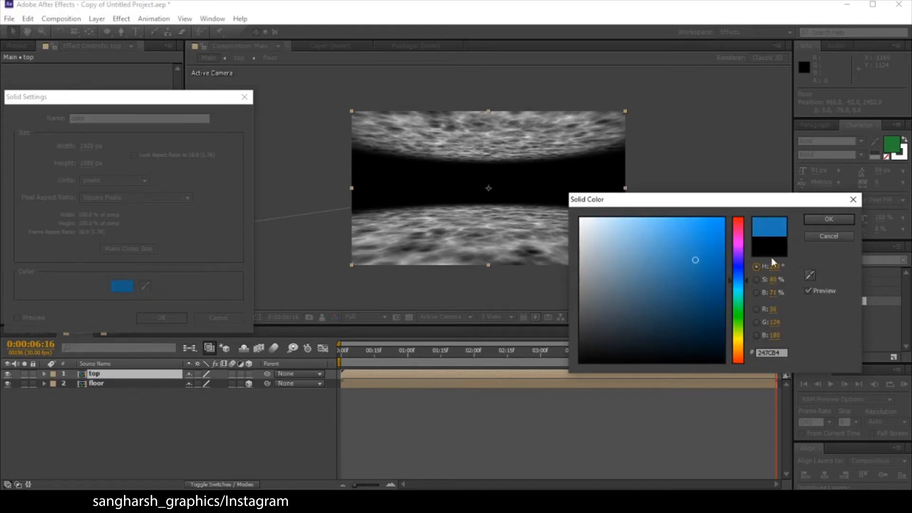
{"action": "left_click", "coordinate": [808, 220]}
{"action": "left_click", "coordinate": [161, 317]}
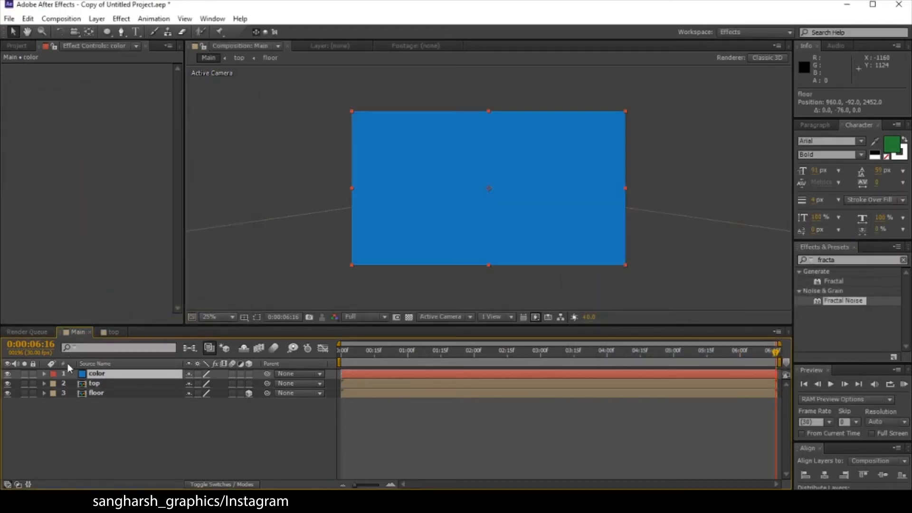
Step: Place the color solid between the top and floor layers and set its blending mode to Soft Light
{"action": "left_click_drag", "start_coordinate": [109, 375], "coordinate": [108, 386]}
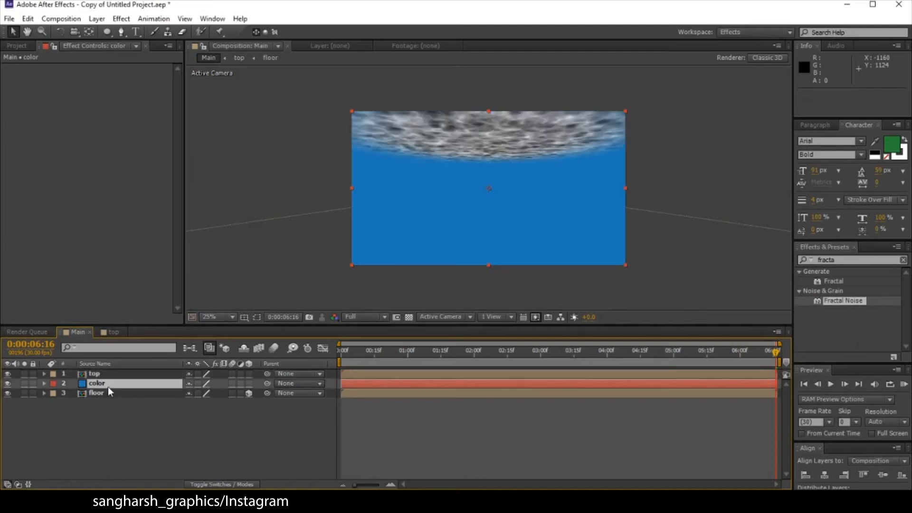
{"action": "left_click", "coordinate": [212, 484]}
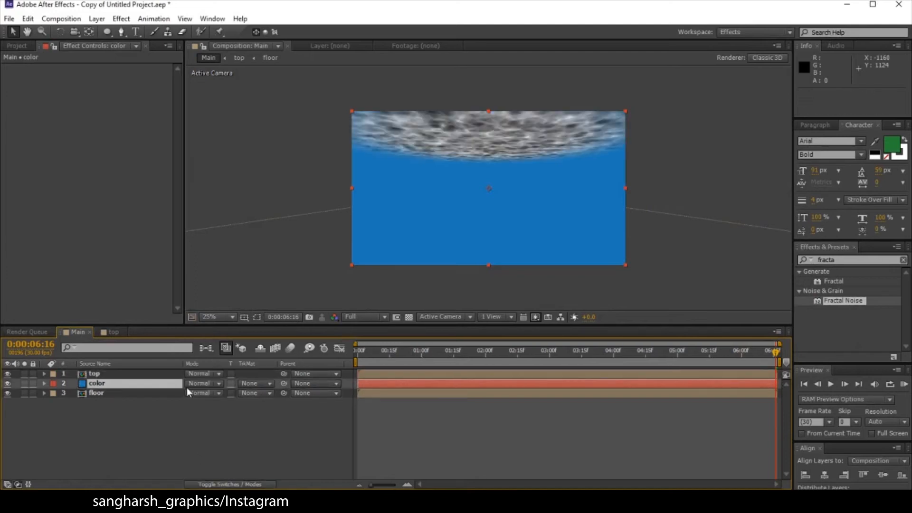
{"action": "left_click", "coordinate": [197, 383]}
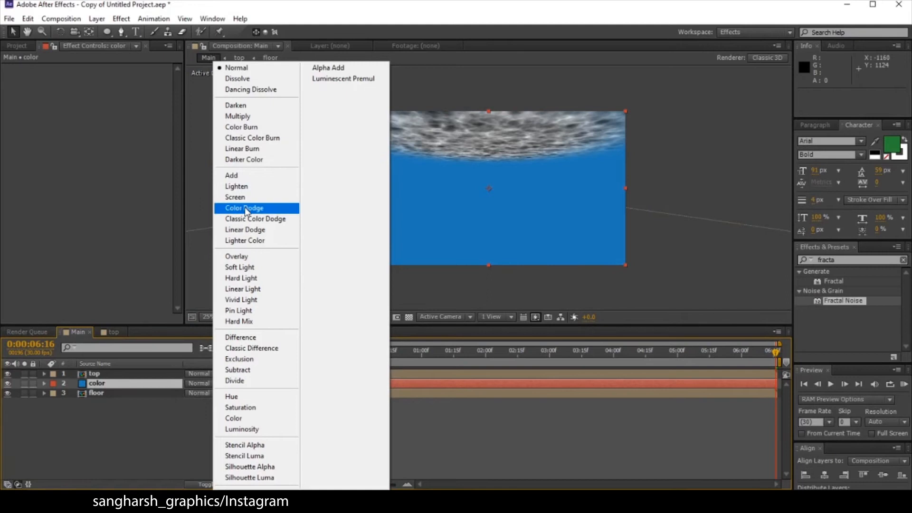
{"action": "left_click", "coordinate": [239, 266]}
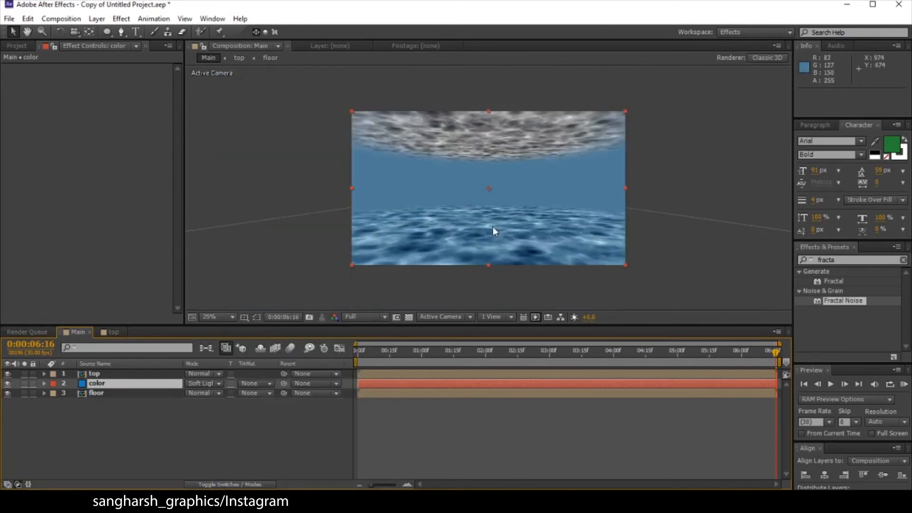
Step: Apply CC Vector Blur to the floor layer in Main and set its Amount to 10
{"action": "double_click", "coordinate": [825, 260]}
{"action": "type", "text": "vector"}
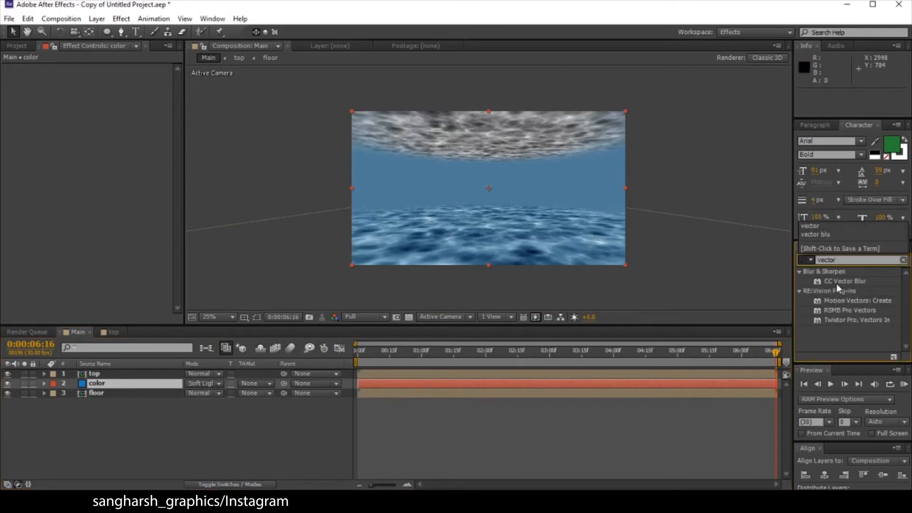
{"action": "left_click_drag", "start_coordinate": [837, 281], "coordinate": [145, 398]}
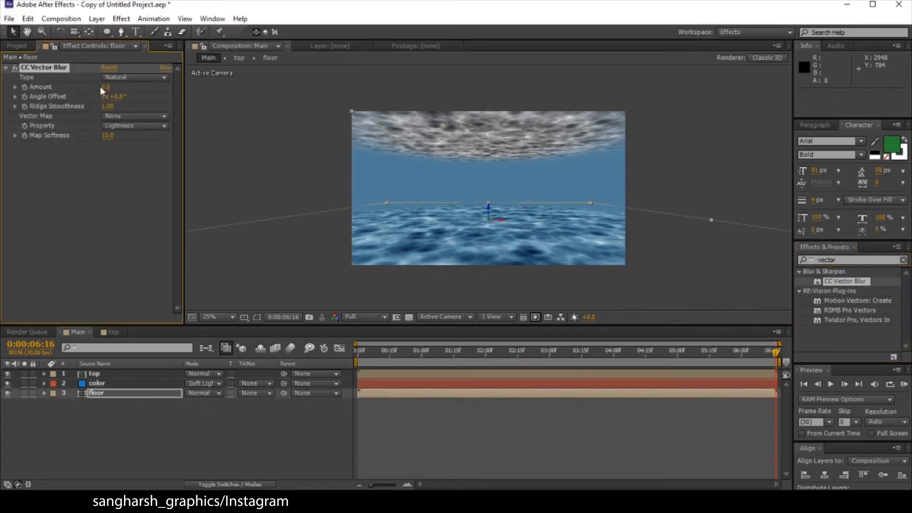
{"action": "left_click", "coordinate": [105, 88]}
{"action": "type", "text": "10"}
{"action": "key", "text": "Return"}
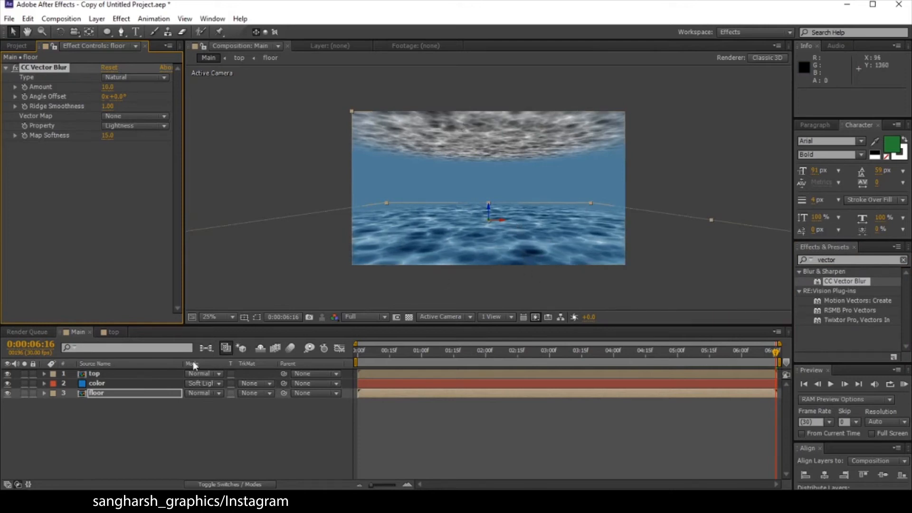
Step: Add a two-node camera with the 50mm preset to the Main composition
{"action": "left_click", "coordinate": [134, 377]}
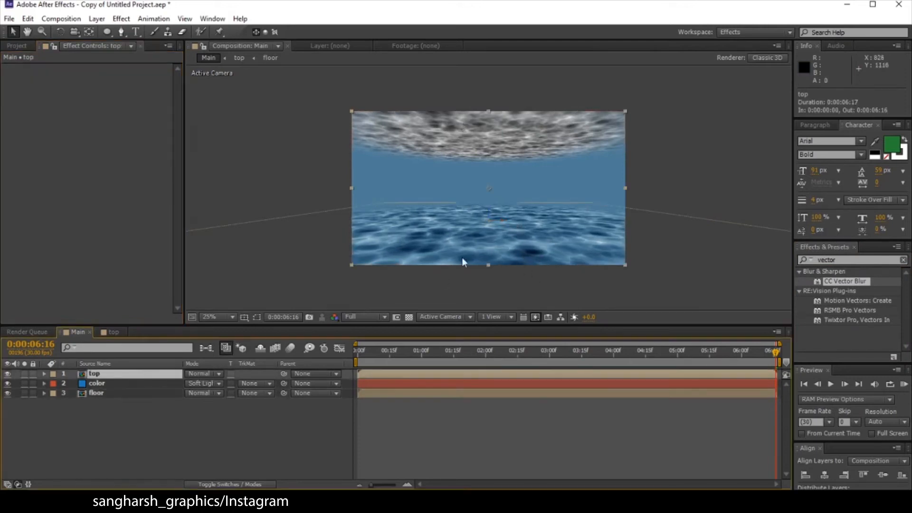
{"action": "right_click", "coordinate": [118, 444]}
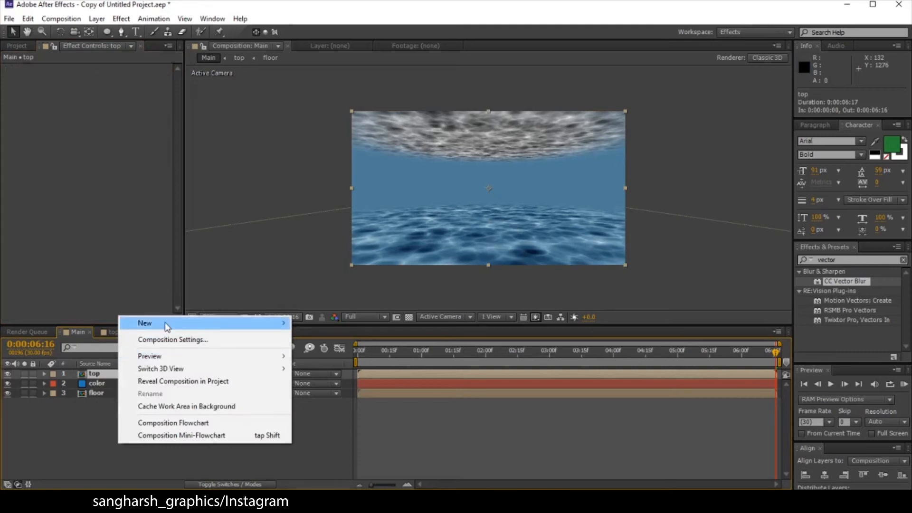
{"action": "mouse_move", "coordinate": [164, 322]}
{"action": "left_click", "coordinate": [341, 378]}
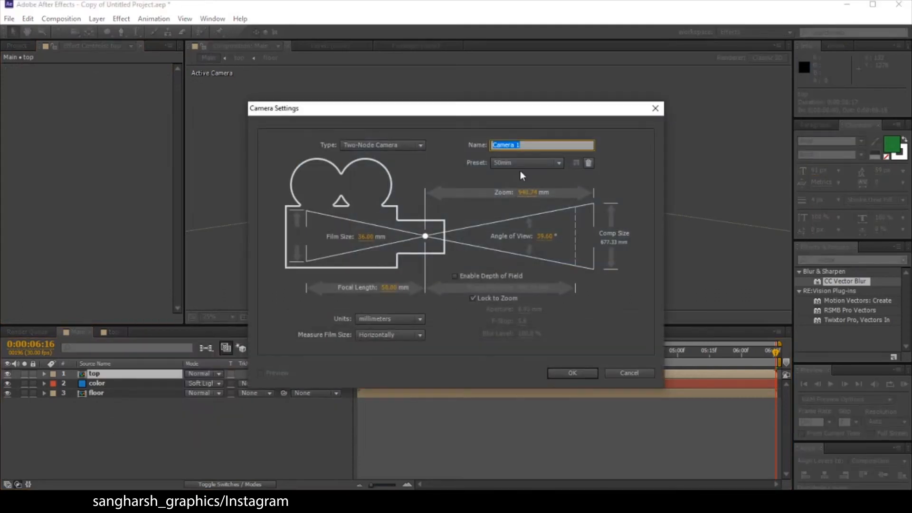
{"action": "left_click", "coordinate": [574, 374]}
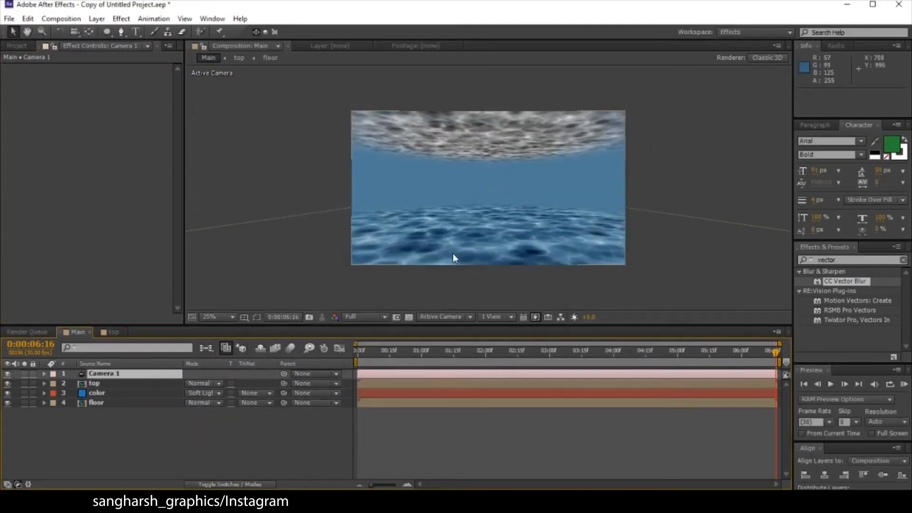
Step: Add clouds-3030063_1920.jpg below the top layer as a 3D layer and push it back to Z about 4524
{"action": "left_click", "coordinate": [7, 44]}
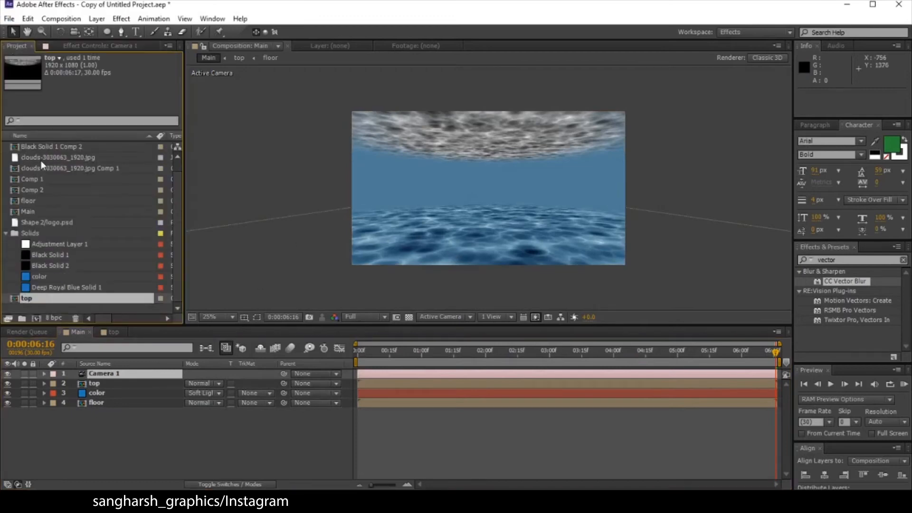
{"action": "left_click_drag", "start_coordinate": [40, 158], "coordinate": [95, 389]}
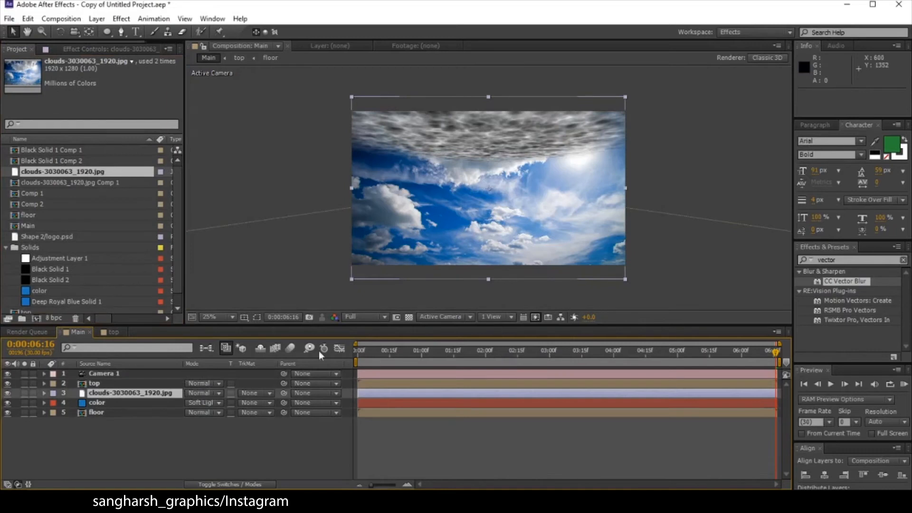
{"action": "left_click", "coordinate": [263, 485]}
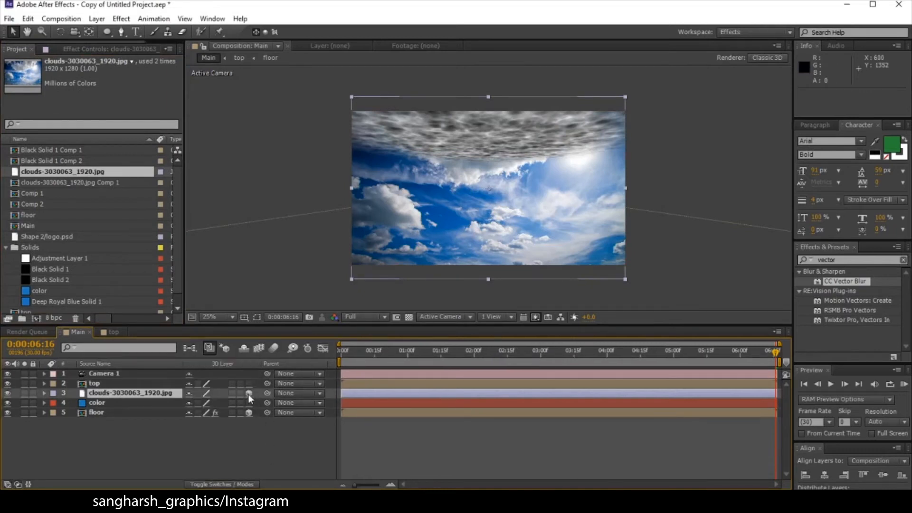
{"action": "left_click_drag", "start_coordinate": [491, 191], "coordinate": [2, 348]}
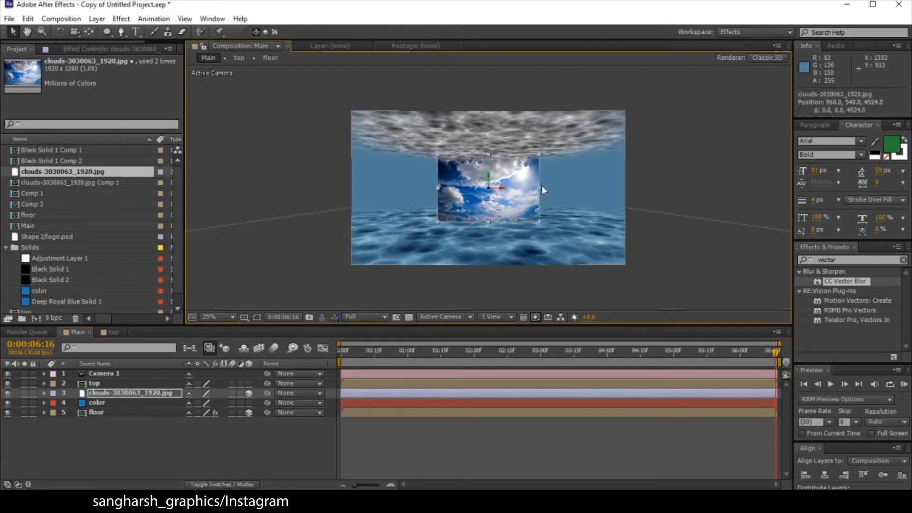
Step: Enlarge the clouds layer to about three times its size and raise it above the horizon, to Y about -1328
{"action": "left_click_drag", "start_coordinate": [538, 221], "coordinate": [687, 287]}
{"action": "left_click_drag", "start_coordinate": [527, 257], "coordinate": [460, 149]}
{"action": "left_click_drag", "start_coordinate": [492, 182], "coordinate": [541, 171]}
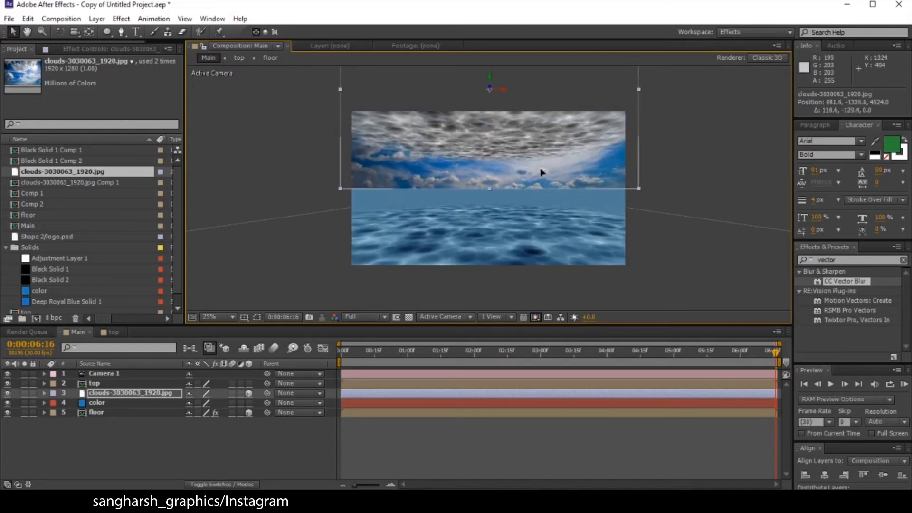
Step: Pre-compose the clouds-3030063_1920.jpg layer as "clouds", moving all attributes into the new composition
{"action": "right_click", "coordinate": [156, 397]}
{"action": "left_click", "coordinate": [219, 400]}
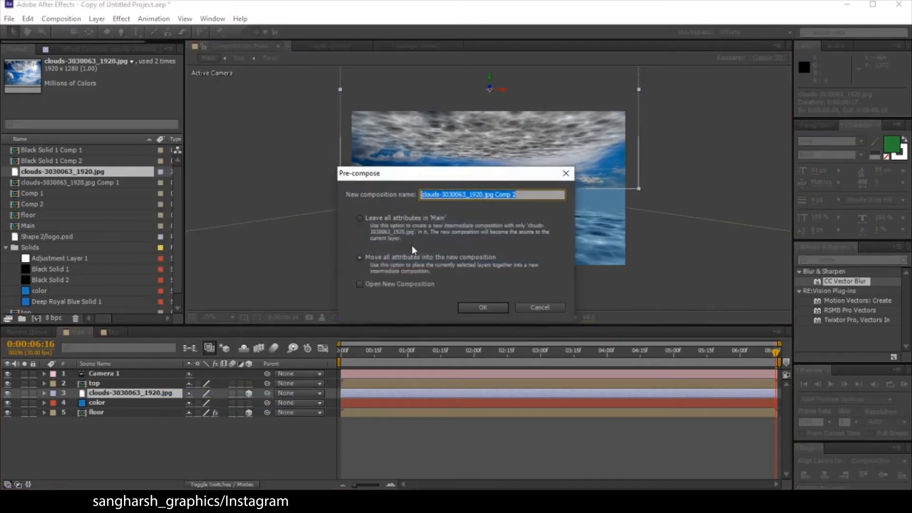
{"action": "type", "text": "clouds"}
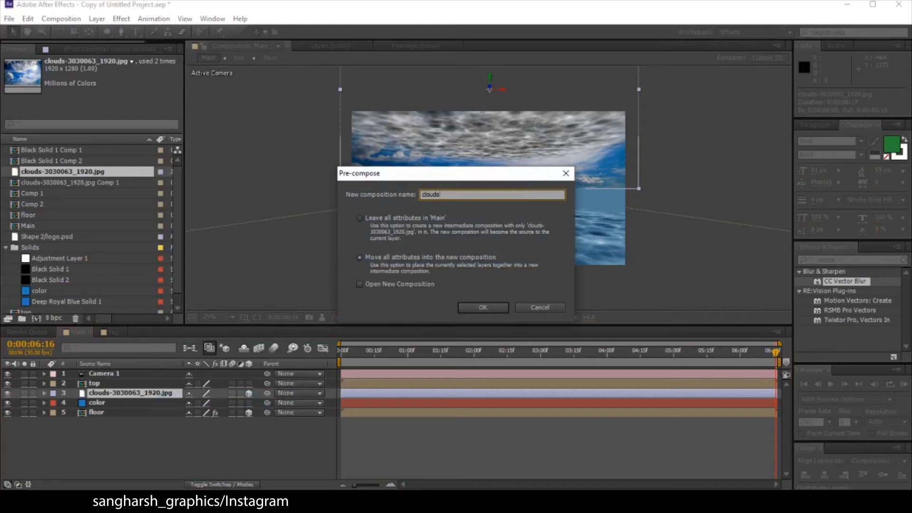
{"action": "key", "text": "Return"}
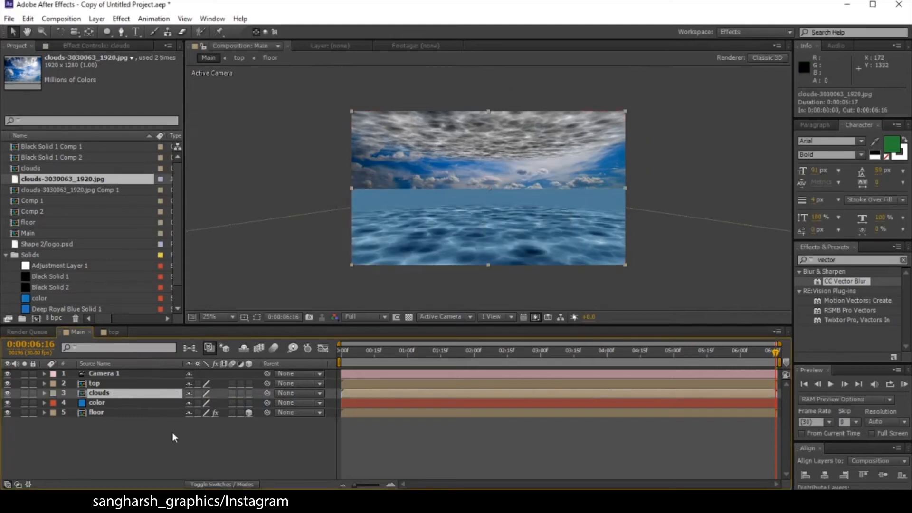
Step: Orbit the camera to test how the clouds precomp behaves in 3D, and undo the orbit
{"action": "key", "text": "c"}
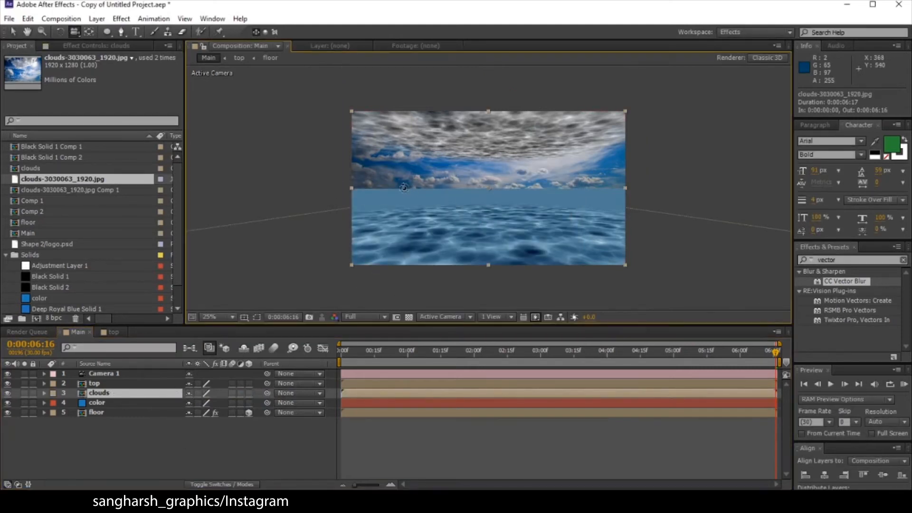
{"action": "left_click_drag", "start_coordinate": [407, 188], "coordinate": [455, 165]}
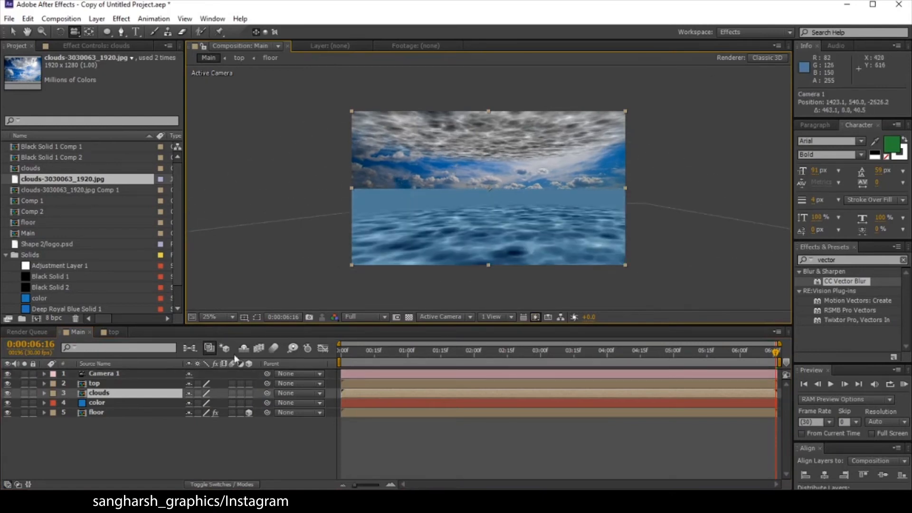
{"action": "key", "text": "ctrl+z"}
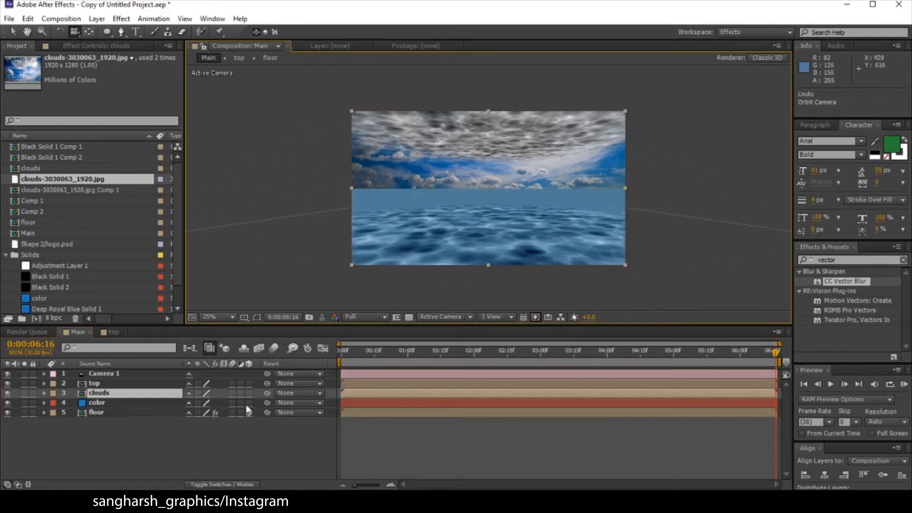
Step: Enable collapse transformations on the top and clouds layers in Main
{"action": "left_click", "coordinate": [198, 382]}
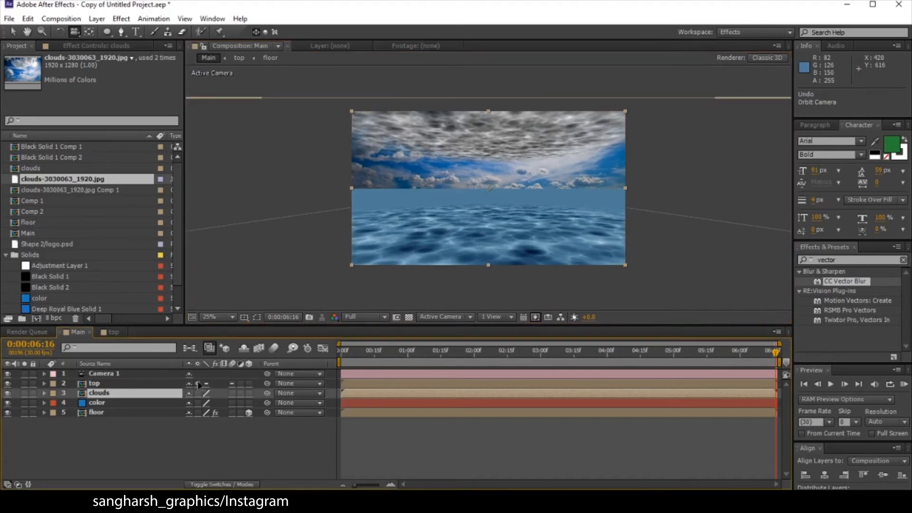
{"action": "left_click", "coordinate": [197, 393]}
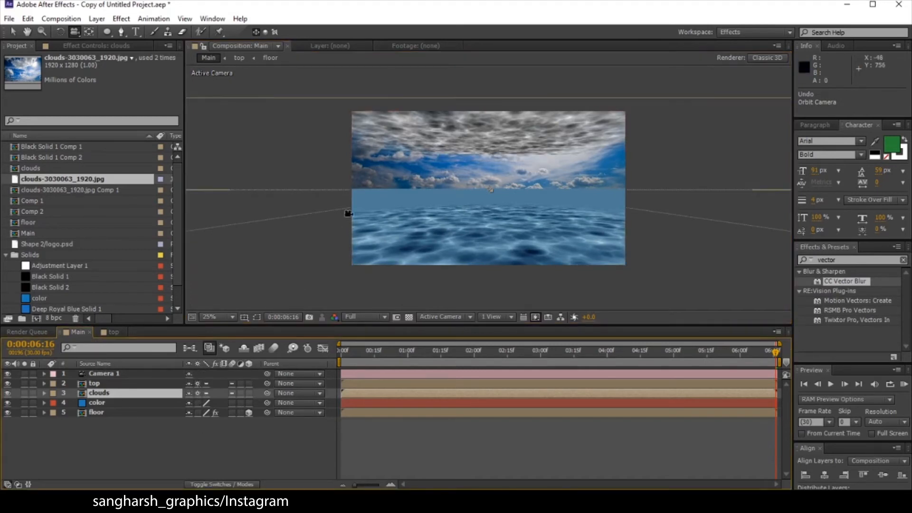
{"action": "left_click_drag", "start_coordinate": [349, 214], "coordinate": [366, 214]}
{"action": "key", "text": "ctrl+z"}
{"action": "left_click", "coordinate": [189, 424]}
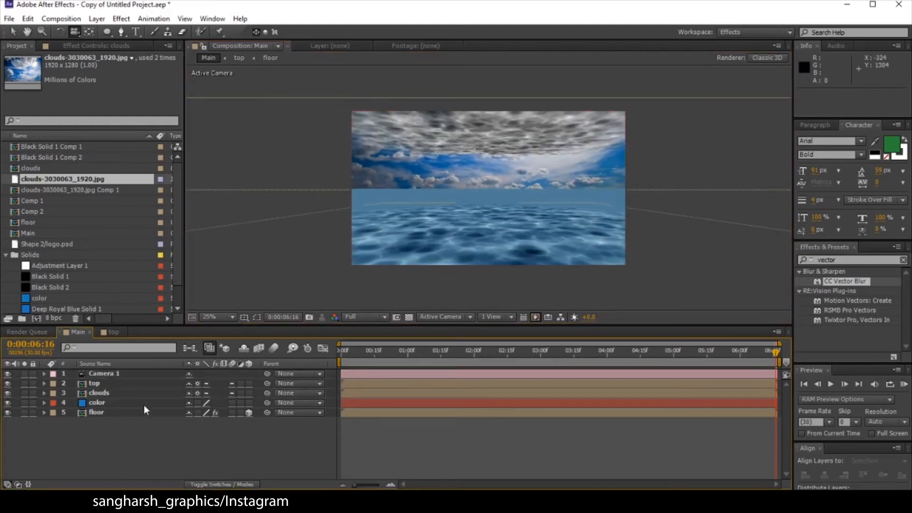
Step: Set the clouds layer's track matte to Alpha Matte using the top layer above it
{"action": "left_click", "coordinate": [142, 393]}
{"action": "left_click", "coordinate": [227, 483]}
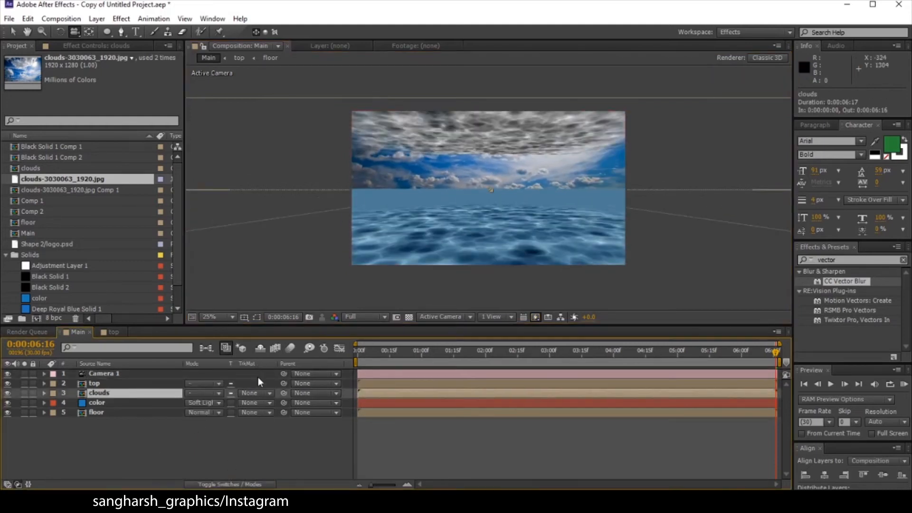
{"action": "left_click", "coordinate": [257, 393]}
{"action": "left_click", "coordinate": [266, 421]}
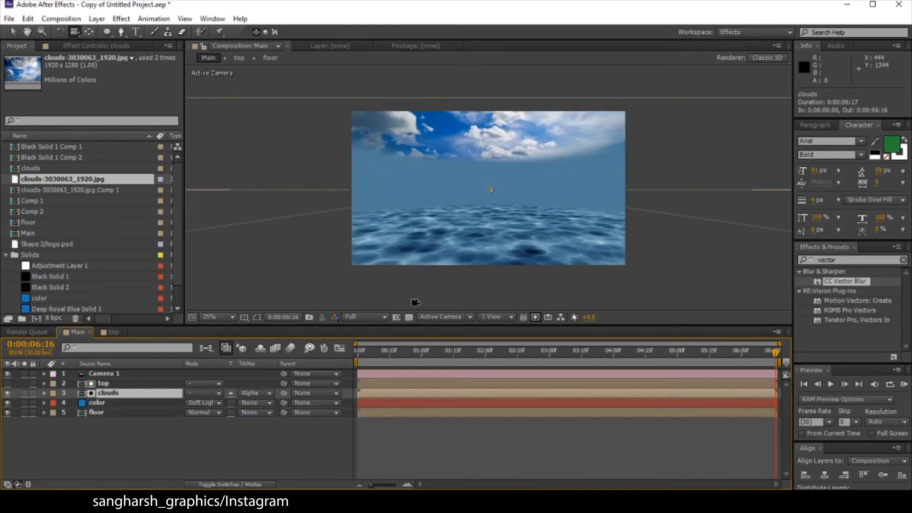
{"action": "left_click_drag", "start_coordinate": [457, 202], "coordinate": [473, 198]}
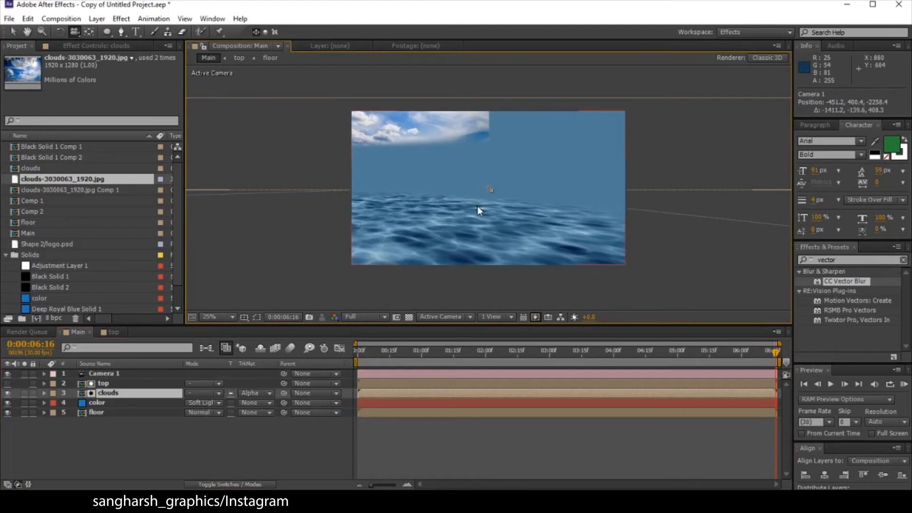
{"action": "key", "text": "ctrl+z"}
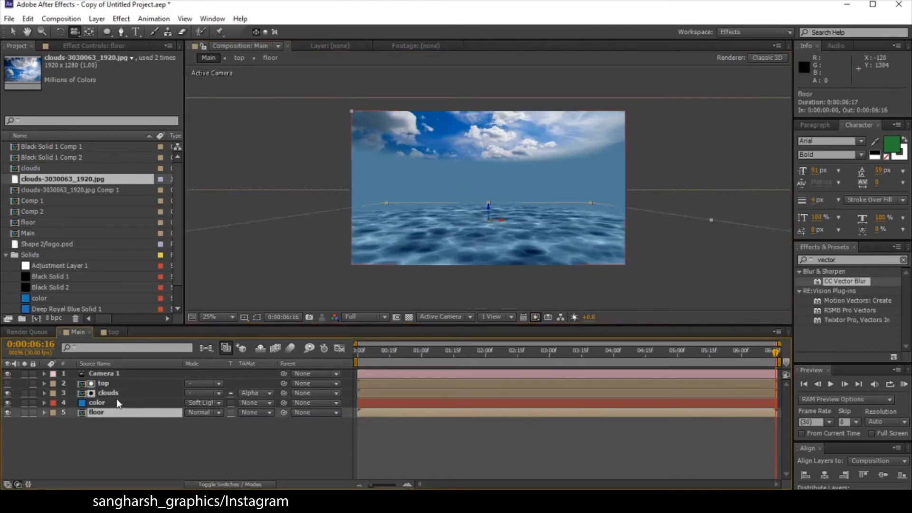
Step: Apply CC Glass to the clouds layer and set its Bump Map to the top layer
{"action": "left_click", "coordinate": [100, 402]}
{"action": "left_click", "coordinate": [108, 393]}
{"action": "double_click", "coordinate": [839, 260]}
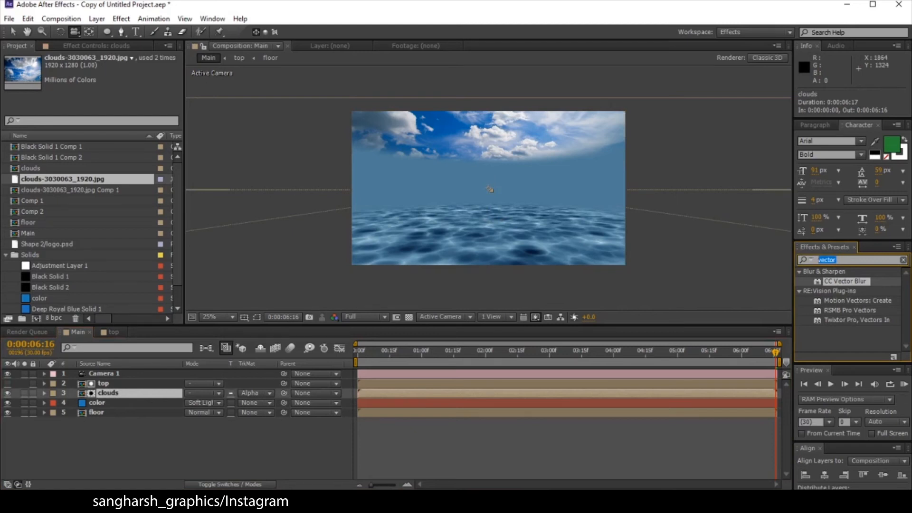
{"action": "type", "text": "glas"}
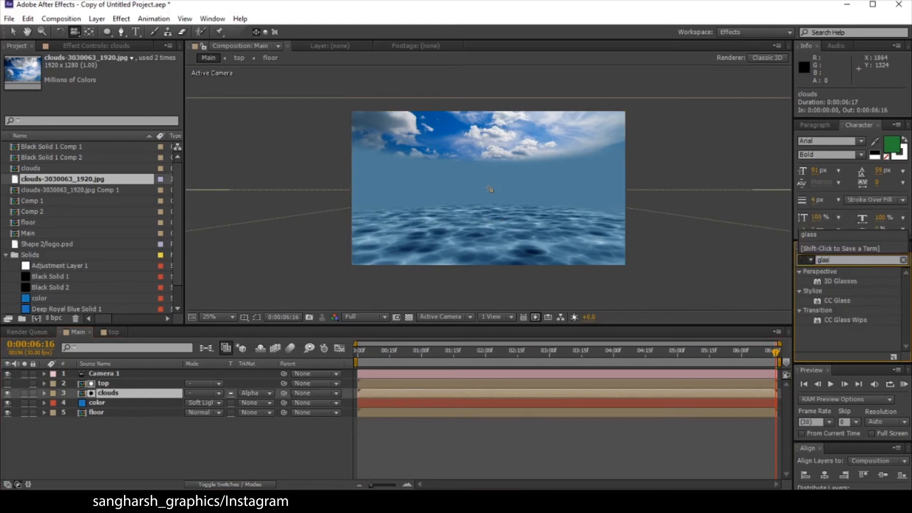
{"action": "type", "text": "s"}
{"action": "left_click_drag", "start_coordinate": [837, 300], "coordinate": [159, 396]}
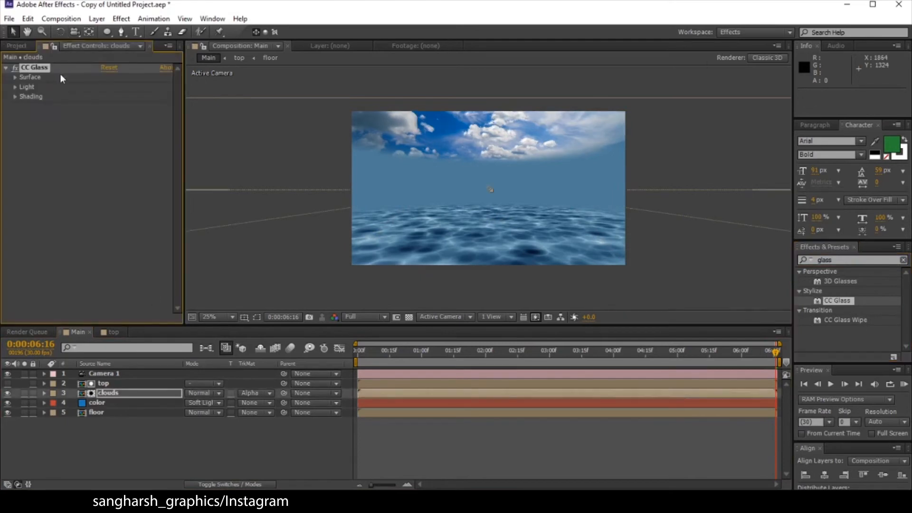
{"action": "left_click", "coordinate": [16, 78]}
{"action": "left_click", "coordinate": [121, 87]}
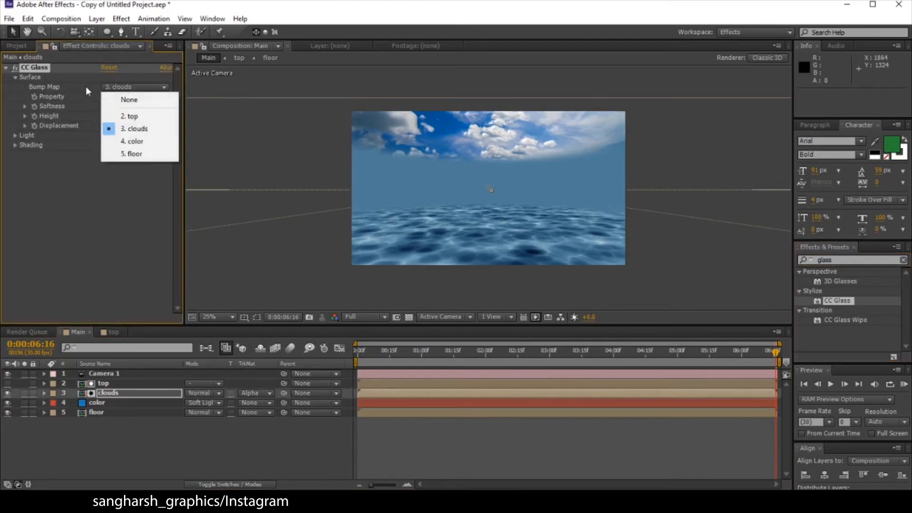
{"action": "left_click", "coordinate": [120, 118]}
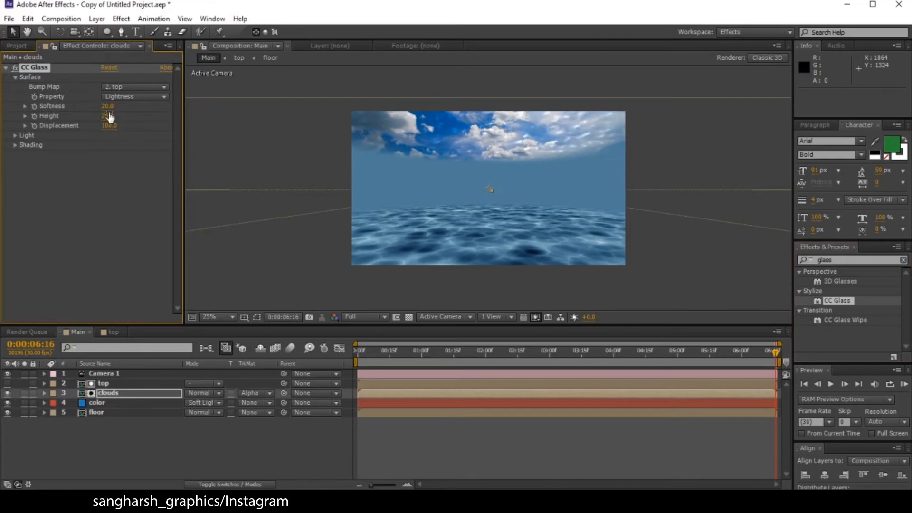
Step: Set the CC Glass surface on the clouds layer to Softness 10, Height 50 and Displacement 450
{"action": "left_click", "coordinate": [108, 107]}
{"action": "type", "text": "10"}
{"action": "key", "text": "Return"}
{"action": "left_click", "coordinate": [108, 117]}
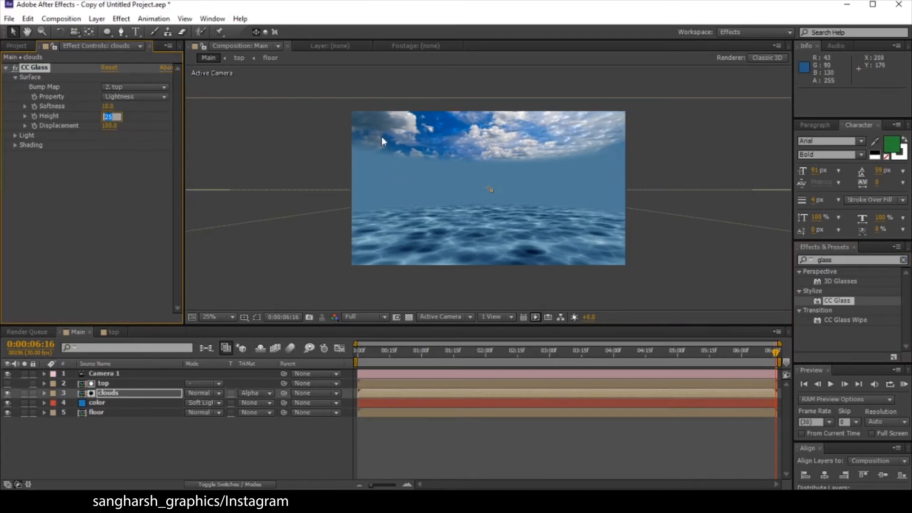
{"action": "type", "text": "50"}
{"action": "key", "text": "Return"}
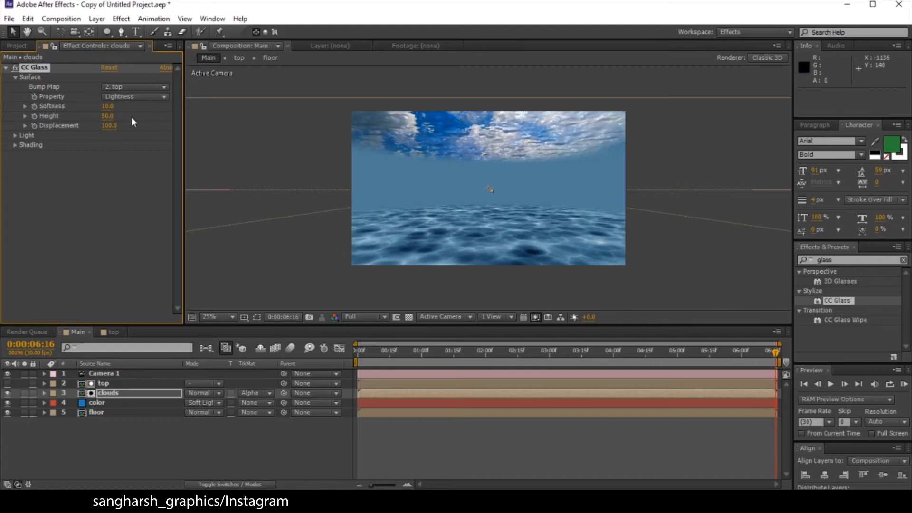
{"action": "left_click", "coordinate": [109, 126]}
{"action": "type", "text": "450"}
{"action": "key", "text": "Return"}
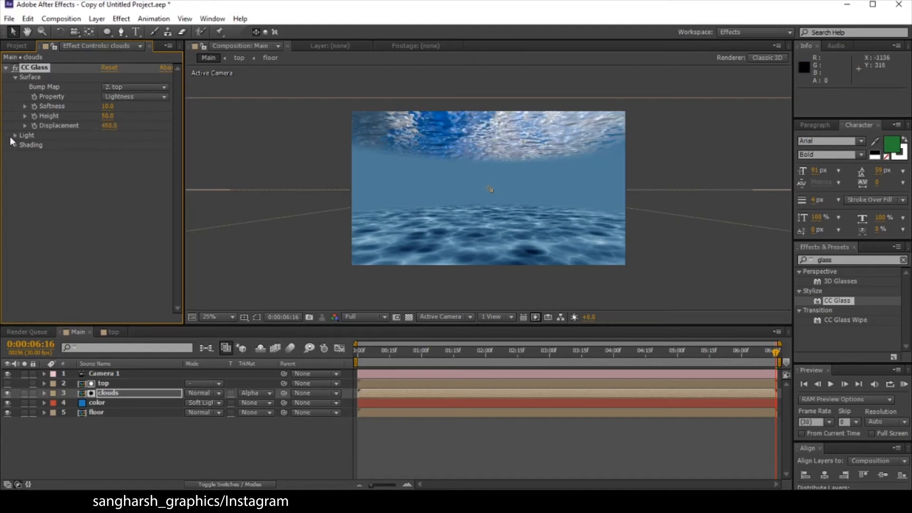
{"action": "left_click", "coordinate": [15, 145]}
{"action": "left_click_drag", "start_coordinate": [110, 200], "coordinate": [95, 200]}
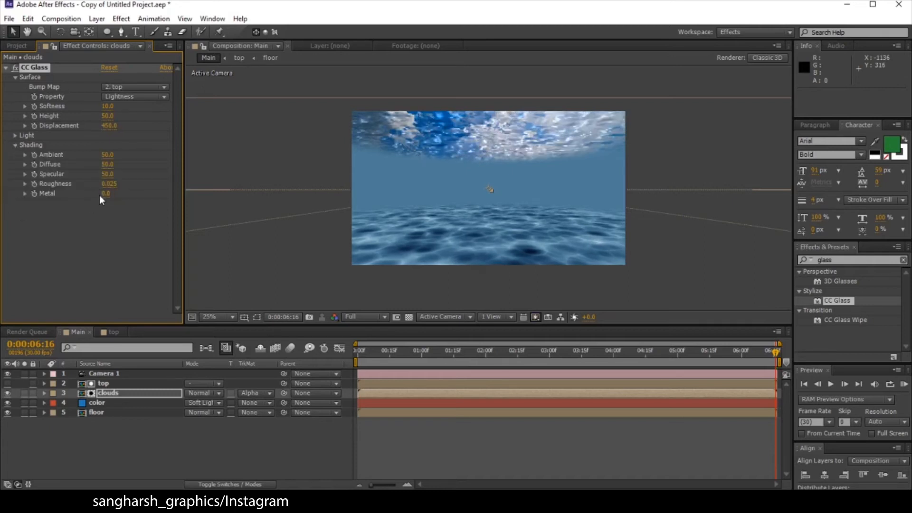
{"action": "scroll", "coordinate": [577, 126], "scroll_direction": "up", "scroll_amount": 2}
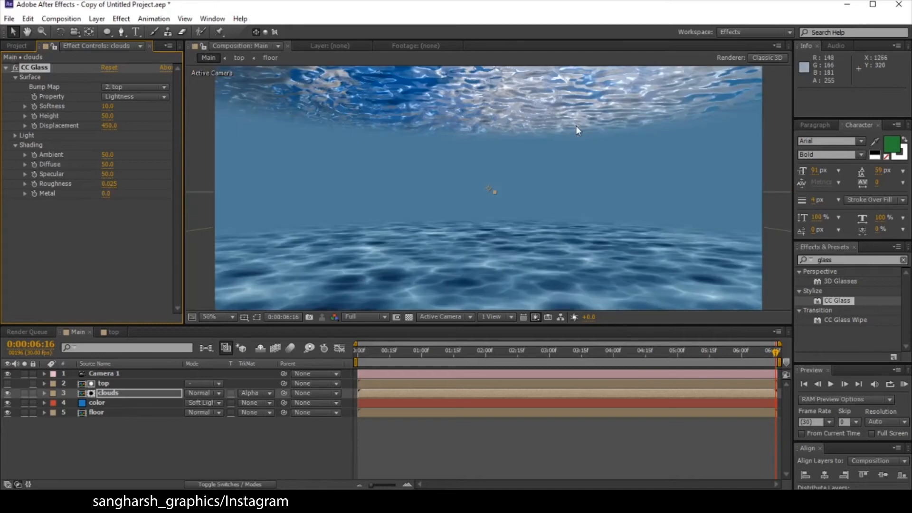
{"action": "scroll", "coordinate": [575, 126], "scroll_direction": "down", "scroll_amount": 2}
{"action": "left_click_drag", "start_coordinate": [486, 128], "coordinate": [487, 141]}
{"action": "scroll", "coordinate": [487, 145], "scroll_direction": "up", "scroll_amount": 2}
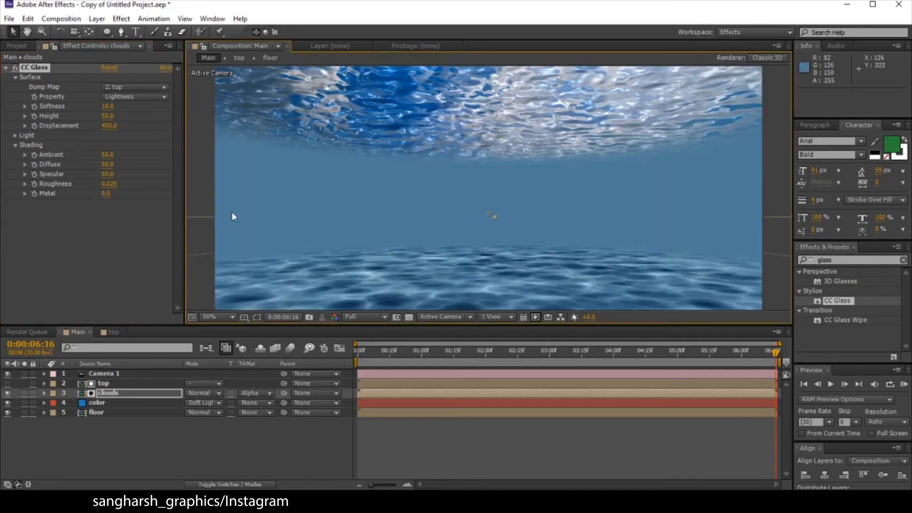
Step: In the clouds precomp, widen the sky image and shift it to about X 733.5, Y -1293.6, and return to Main
{"action": "double_click", "coordinate": [130, 393]}
{"action": "left_click", "coordinate": [399, 189]}
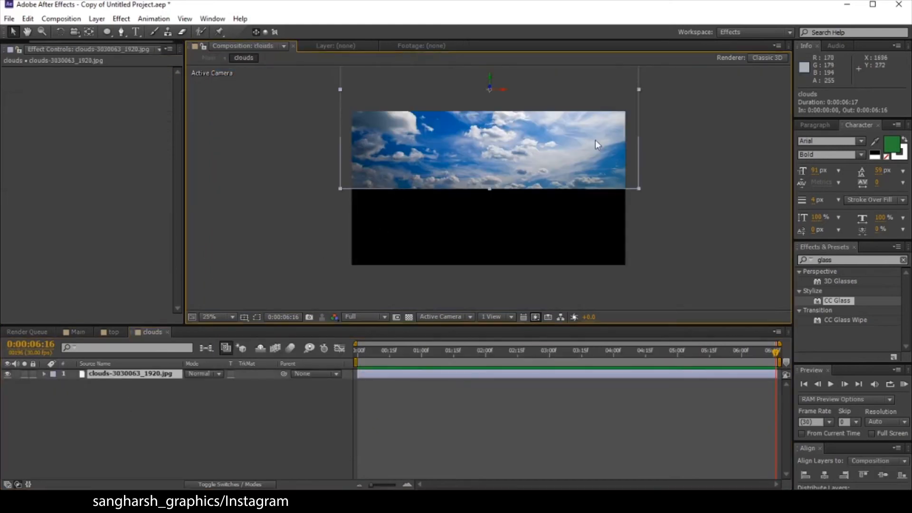
{"action": "left_click_drag", "start_coordinate": [642, 91], "coordinate": [663, 90]}
{"action": "left_click_drag", "start_coordinate": [499, 185], "coordinate": [491, 175]}
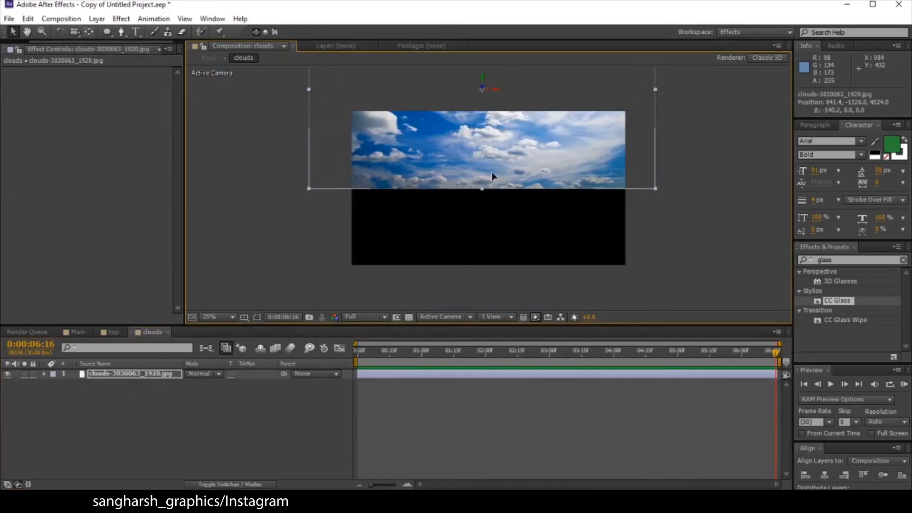
{"action": "left_click", "coordinate": [76, 331]}
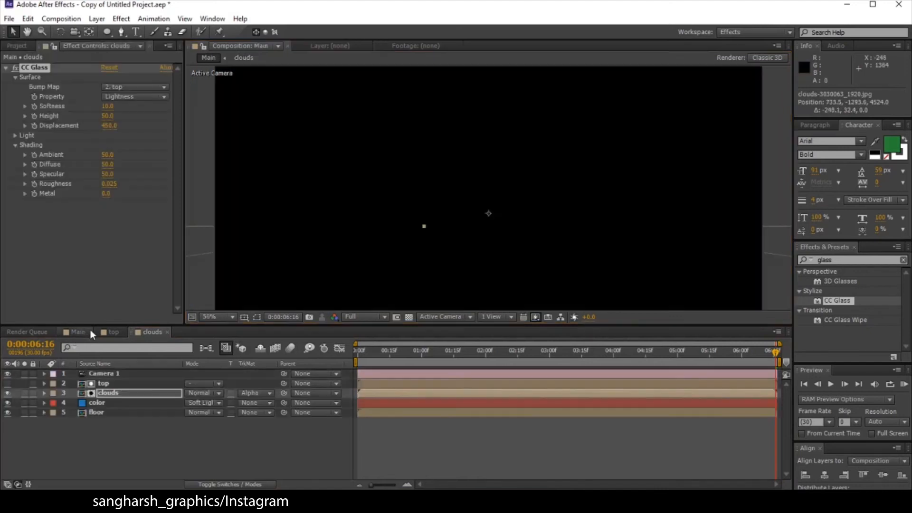
{"action": "key", "text": "comma"}
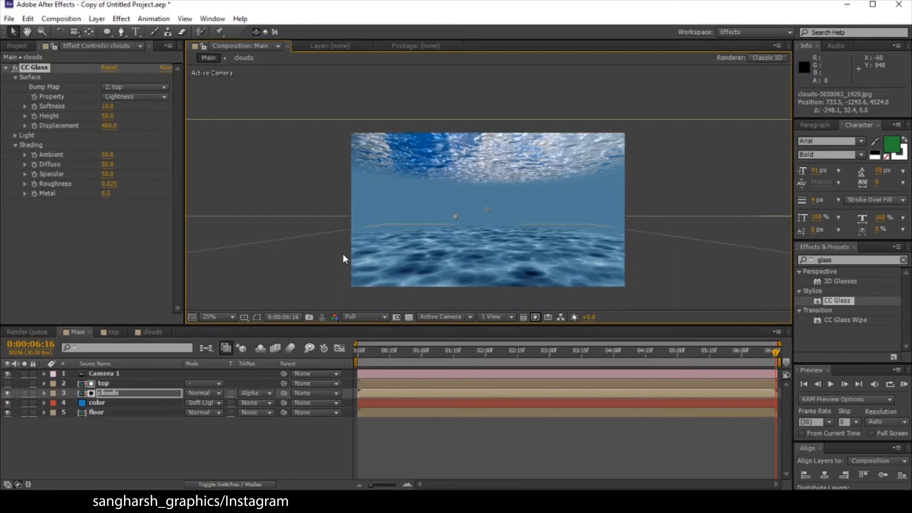
{"action": "left_click", "coordinate": [145, 444]}
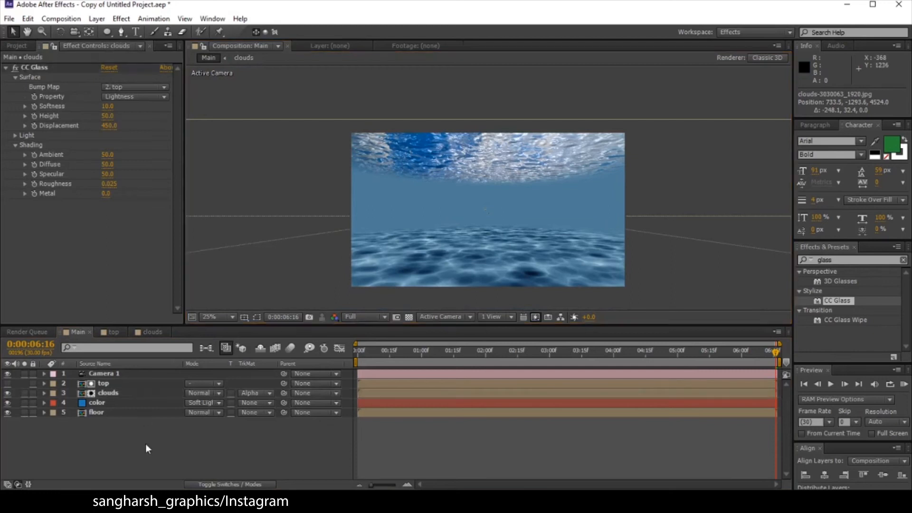
Step: Duplicate the top layer in Main and solo the upper copy
{"action": "left_click", "coordinate": [107, 383]}
{"action": "key", "text": "ctrl+d"}
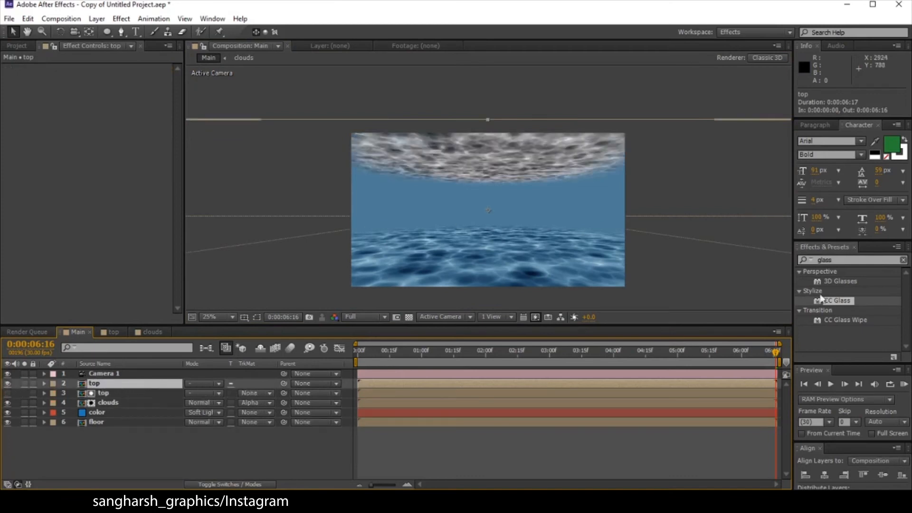
{"action": "left_click", "coordinate": [25, 384]}
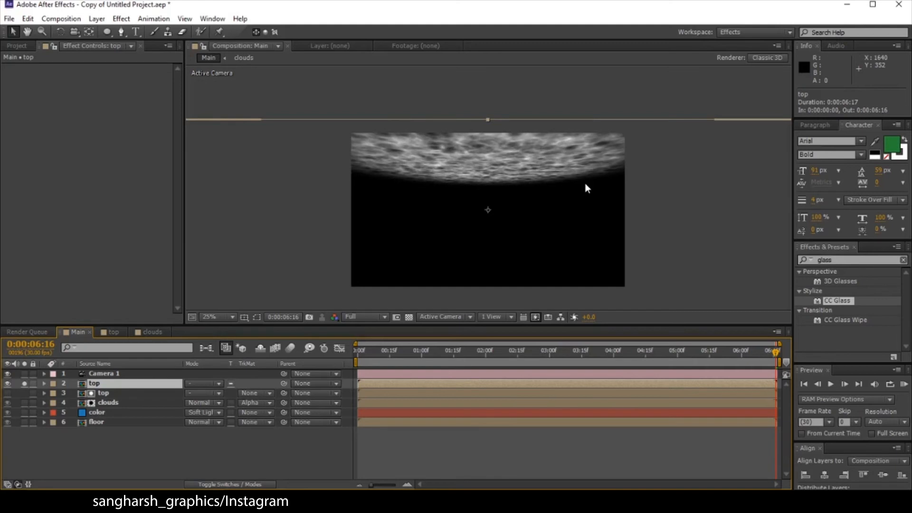
Step: Find CC Radial Blur among the effects and apply it to the soloed copy of the top layer
{"action": "double_click", "coordinate": [836, 260]}
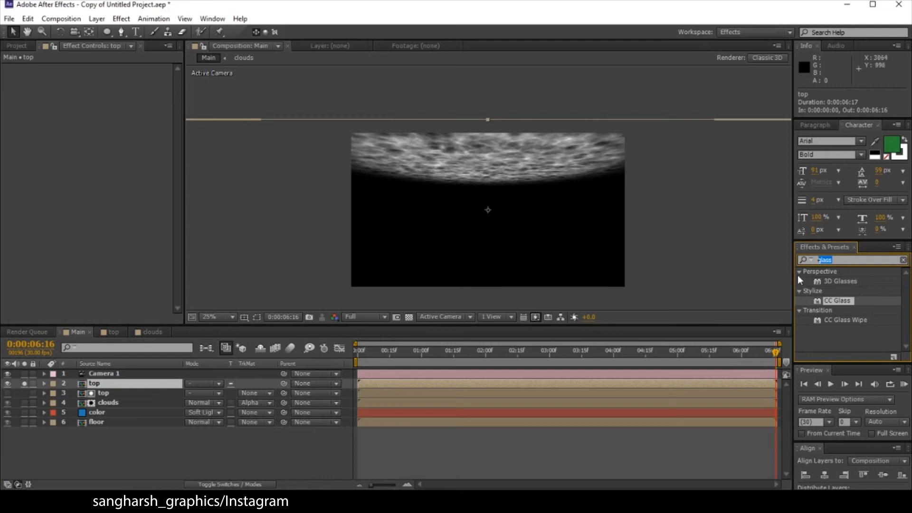
{"action": "left_click", "coordinate": [95, 383]}
{"action": "left_click_drag", "start_coordinate": [840, 260], "coordinate": [819, 260]}
{"action": "type", "text": "radial"}
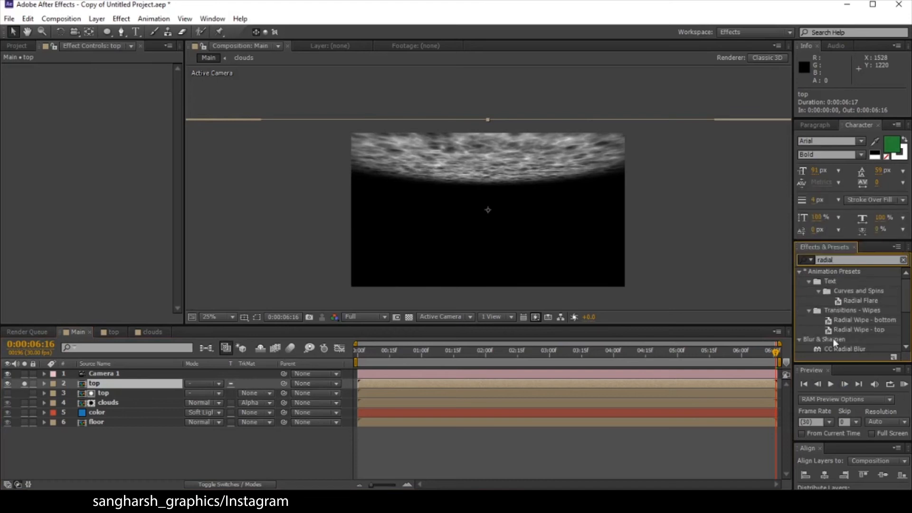
{"action": "scroll", "coordinate": [833, 338], "scroll_direction": "down", "scroll_amount": 2}
{"action": "left_click", "coordinate": [845, 299]}
{"action": "left_click_drag", "start_coordinate": [845, 301], "coordinate": [102, 384]}
Step: Set the CC Radial Blur type to Fading Zoom, its center above the frame at 948, -384, and its amount to 135
{"action": "left_click", "coordinate": [133, 77]}
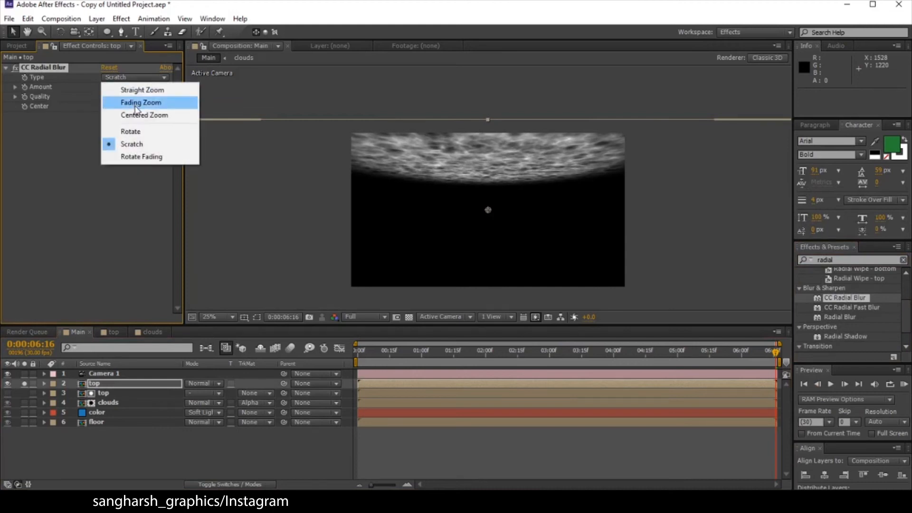
{"action": "left_click", "coordinate": [135, 100]}
{"action": "left_click_drag", "start_coordinate": [494, 208], "coordinate": [487, 79]}
{"action": "left_click", "coordinate": [106, 88]}
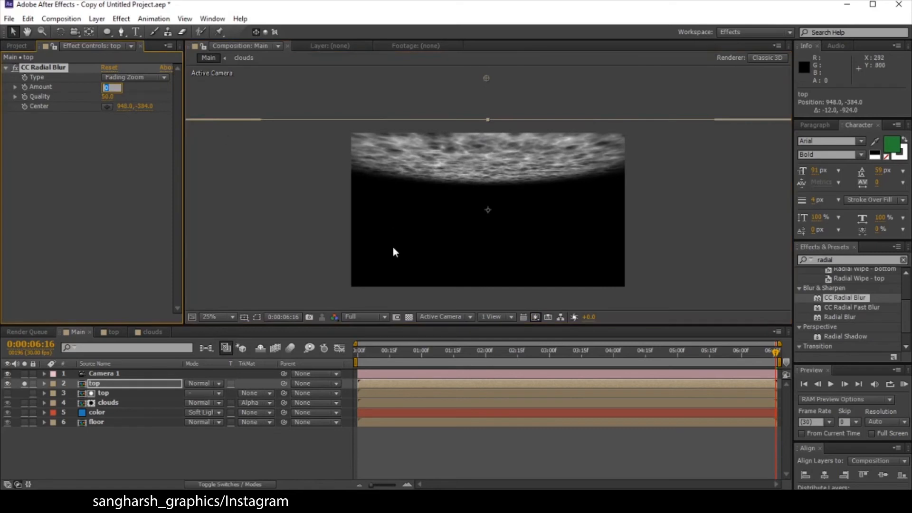
{"action": "type", "text": "135"}
{"action": "key", "text": "Return"}
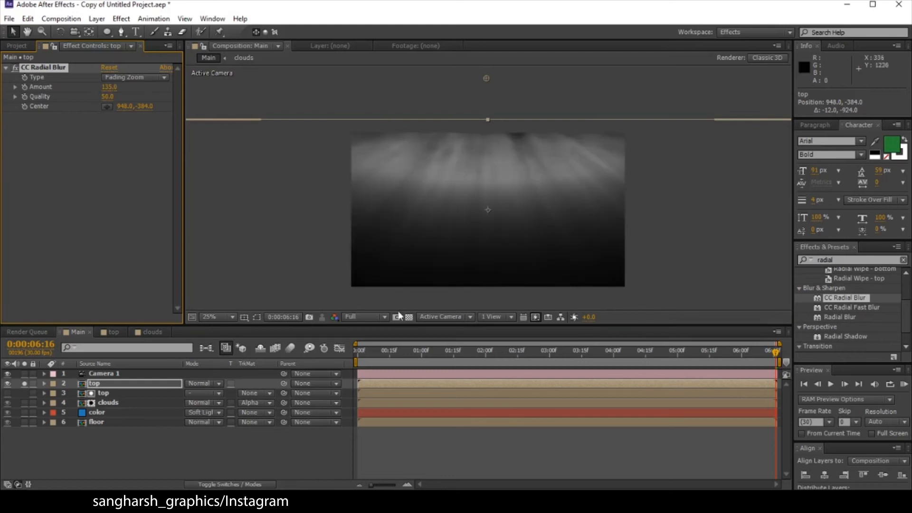
Step: Lower the preview resolution to Quarter and set the CC Radial Blur quality to 50
{"action": "left_click", "coordinate": [373, 316]}
{"action": "left_click", "coordinate": [373, 385]}
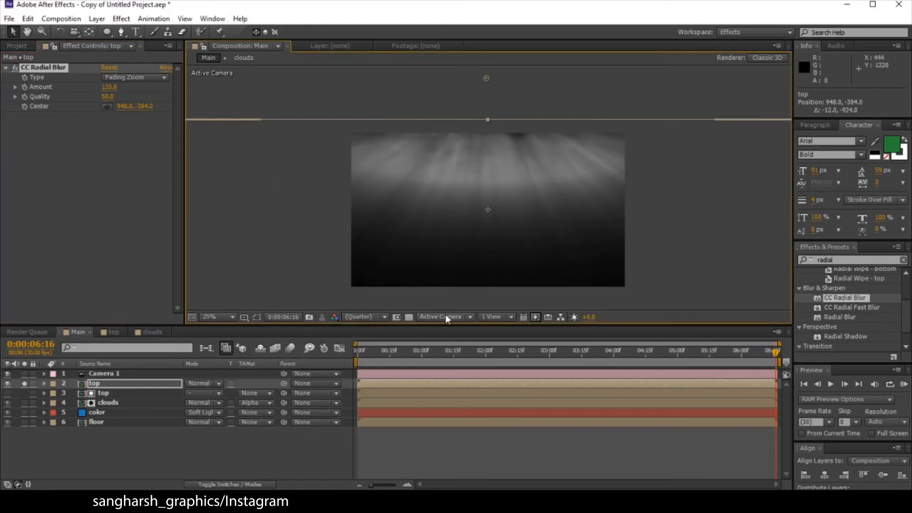
{"action": "left_click", "coordinate": [107, 96]}
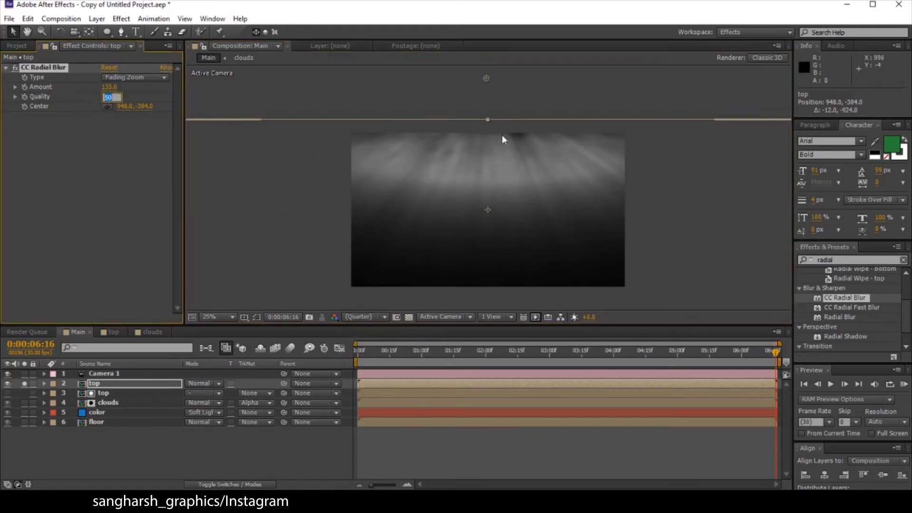
{"action": "type", "text": "30000250"}
{"action": "key", "text": "Return"}
Step: Find the Levels effect and add it to the soloed top layer ahead of CC Radial Blur
{"action": "left_click", "coordinate": [866, 260]}
{"action": "type", "text": "le"}
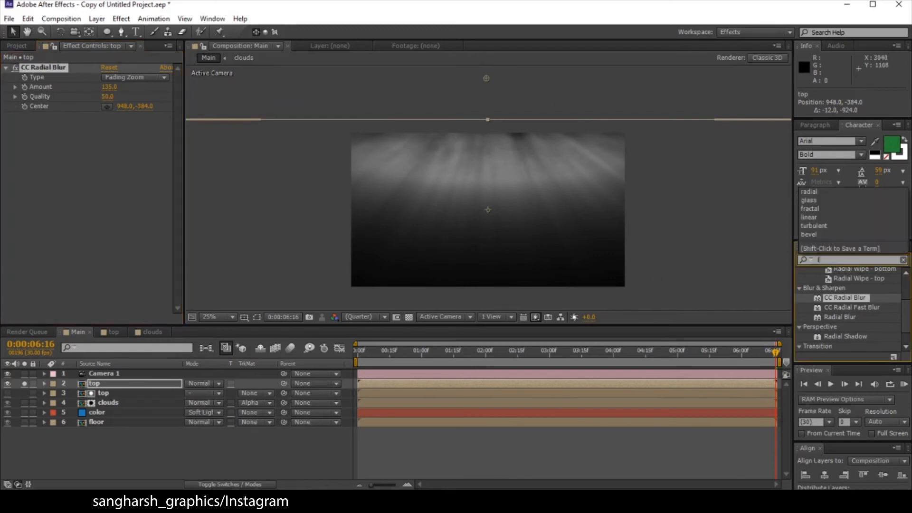
{"action": "type", "text": "vel"}
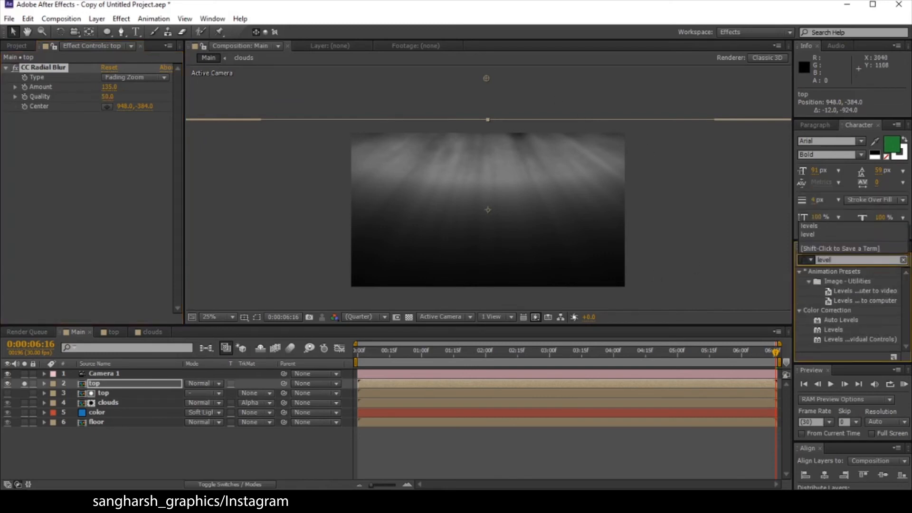
{"action": "type", "text": "s"}
{"action": "left_click", "coordinate": [835, 330]}
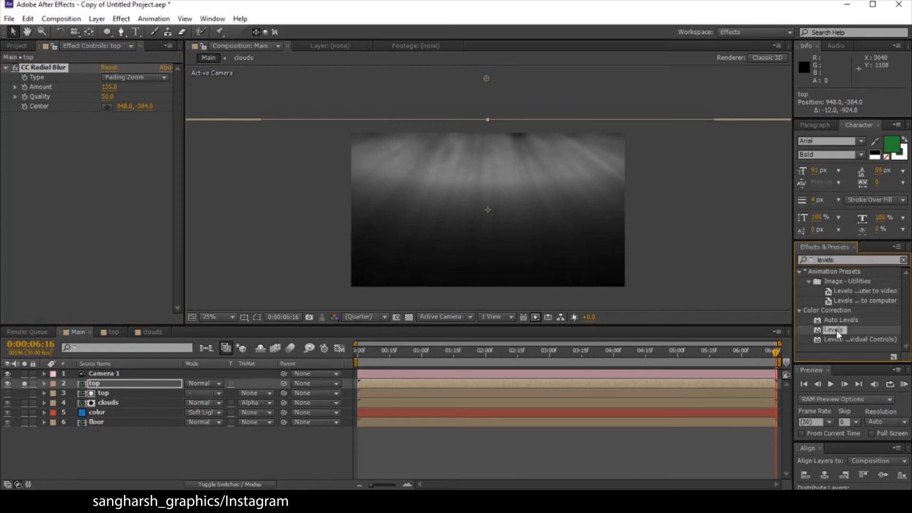
{"action": "left_click_drag", "start_coordinate": [836, 329], "coordinate": [39, 68]}
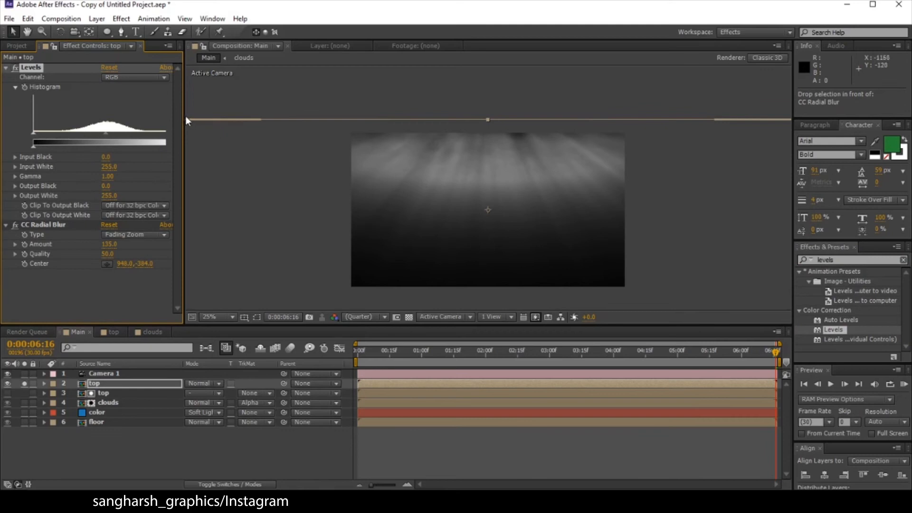
Step: Raise the contrast of the rays in Levels with Input Black about 106 and Input White about 168
{"action": "left_click_drag", "start_coordinate": [184, 116], "coordinate": [240, 112]}
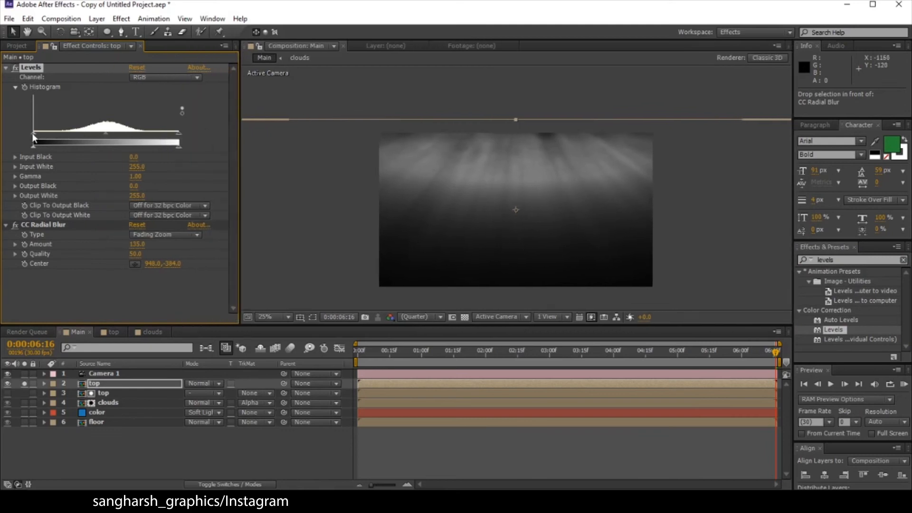
{"action": "left_click_drag", "start_coordinate": [33, 133], "coordinate": [82, 134]}
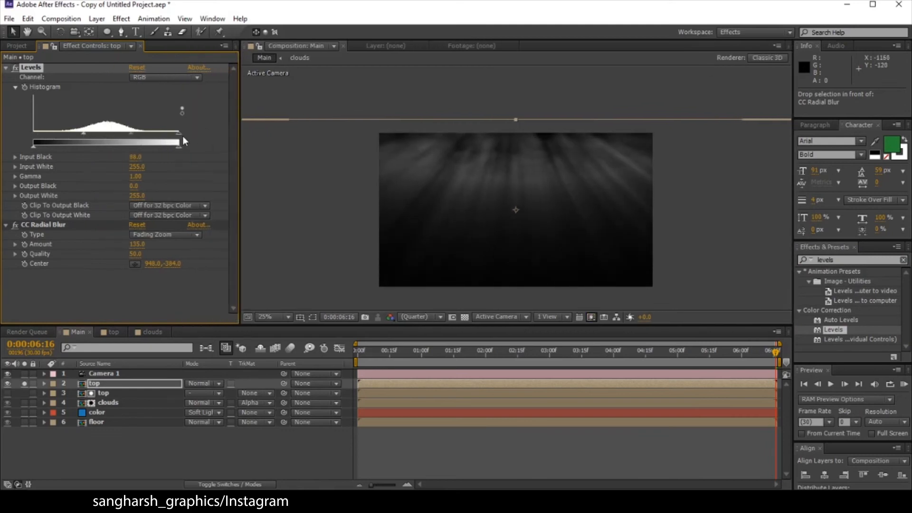
{"action": "left_click_drag", "start_coordinate": [179, 143], "coordinate": [132, 143]}
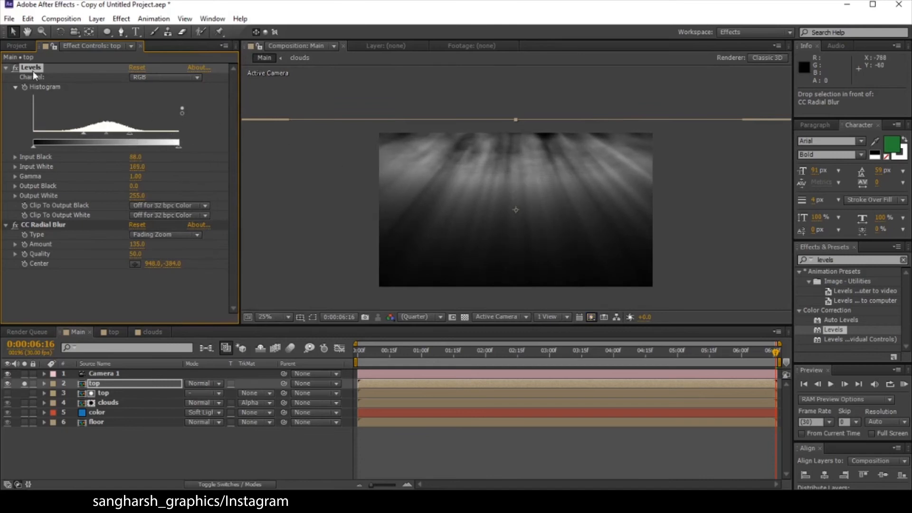
{"action": "left_click", "coordinate": [15, 71]}
{"action": "left_click", "coordinate": [14, 71]}
{"action": "left_click_drag", "start_coordinate": [84, 136], "coordinate": [130, 133]}
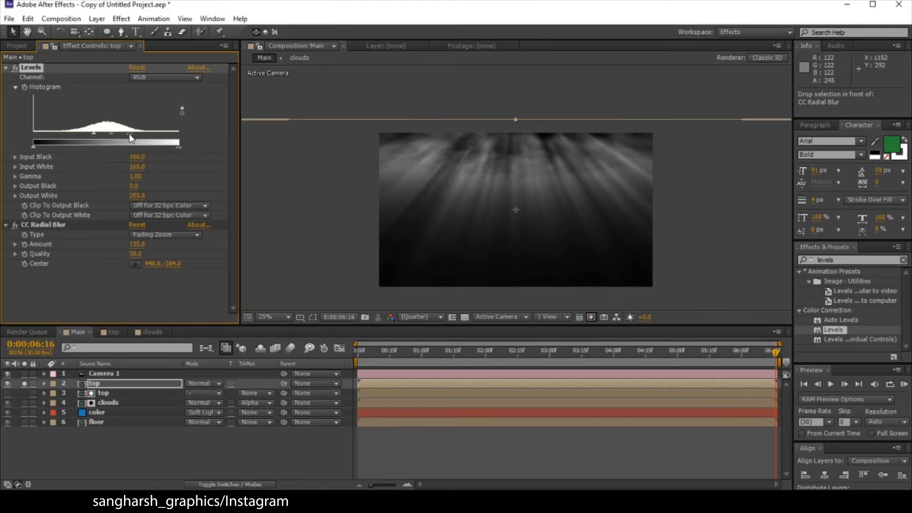
{"action": "left_click", "coordinate": [5, 67]}
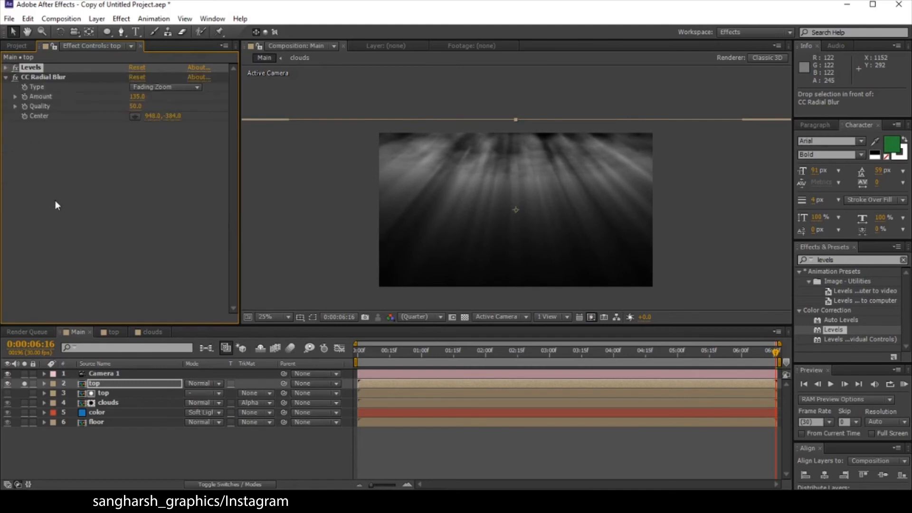
Step: Find the Tint effect and add it to the soloed top layer after CC Radial Blur
{"action": "left_click", "coordinate": [868, 260]}
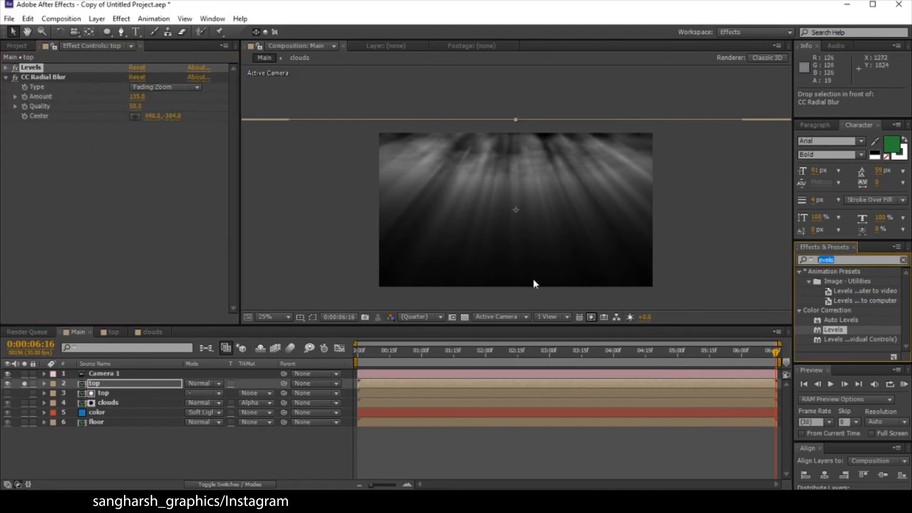
{"action": "type", "text": "tint"}
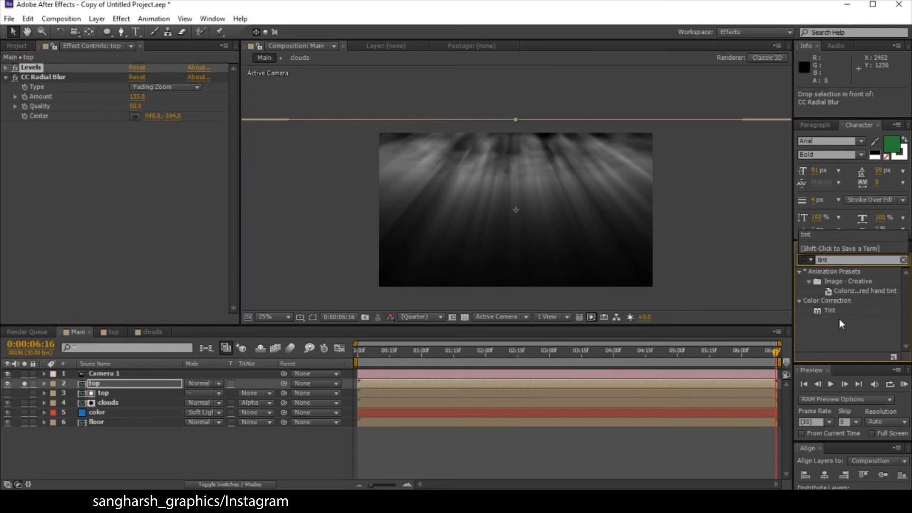
{"action": "left_click_drag", "start_coordinate": [823, 310], "coordinate": [150, 201]}
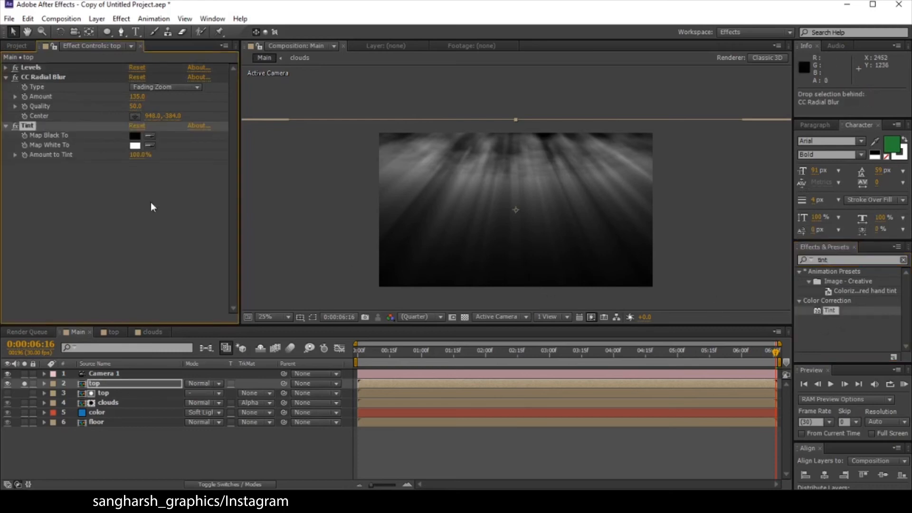
Step: Map the Tint's white to a pale yellow of about FDFCB6 and set Amount to Tint to 70%
{"action": "left_click", "coordinate": [135, 146]}
{"action": "left_click", "coordinate": [738, 339]}
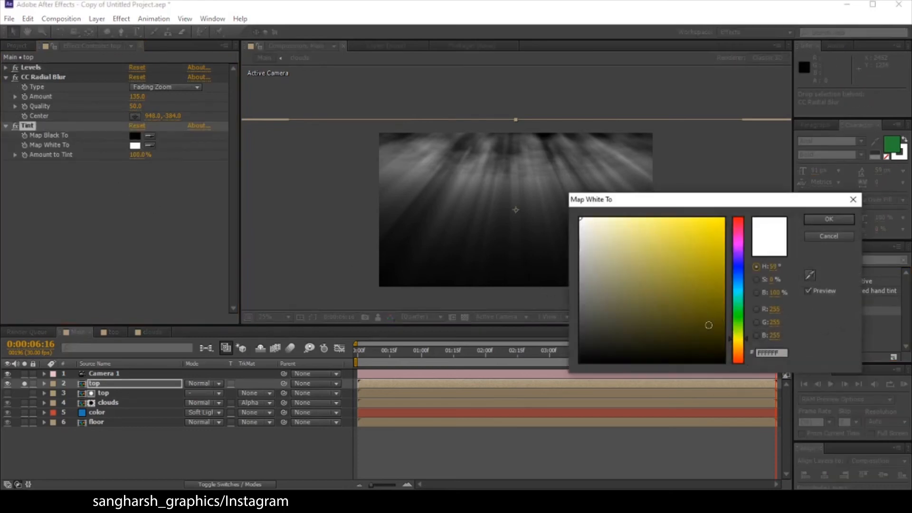
{"action": "left_click", "coordinate": [645, 227]}
{"action": "left_click_drag", "start_coordinate": [645, 227], "coordinate": [619, 218]}
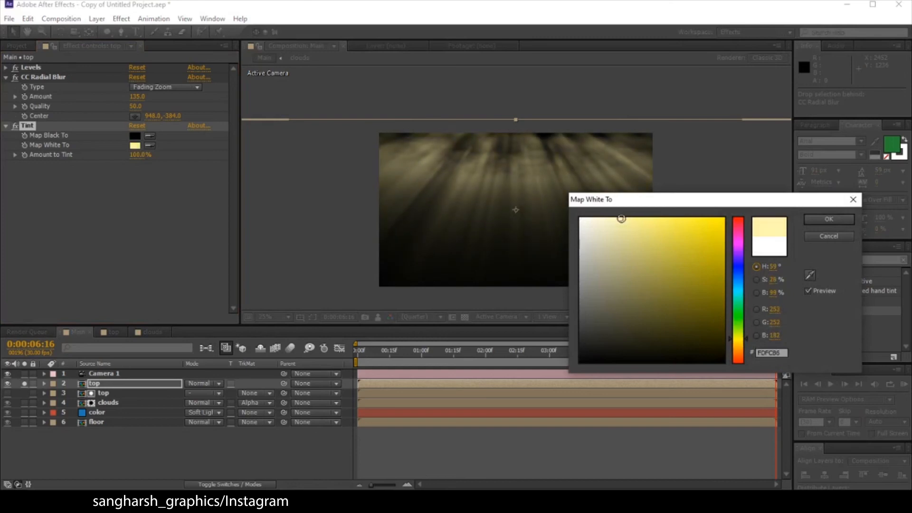
{"action": "left_click", "coordinate": [826, 222]}
{"action": "left_click", "coordinate": [137, 155]}
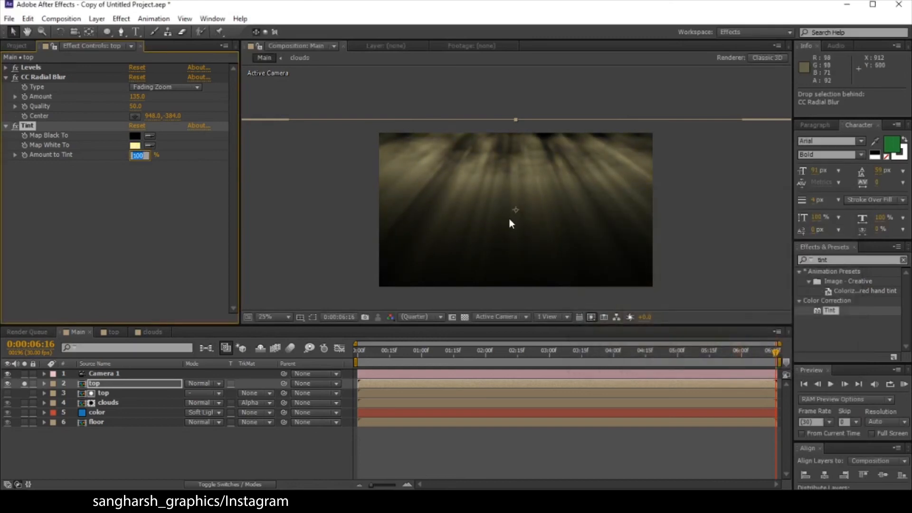
{"action": "type", "text": "70"}
{"action": "key", "text": "Return"}
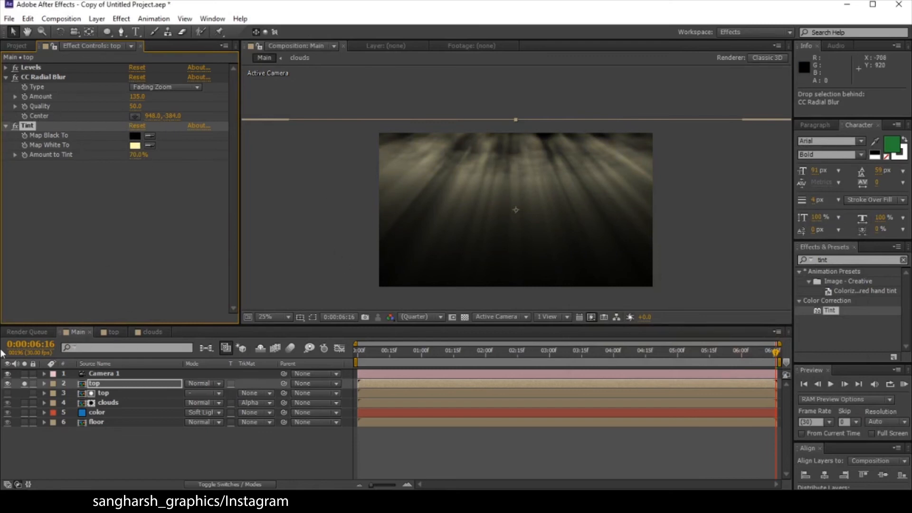
Step: Unsolo the upper top layer and set its blending mode to Add
{"action": "left_click", "coordinate": [25, 383]}
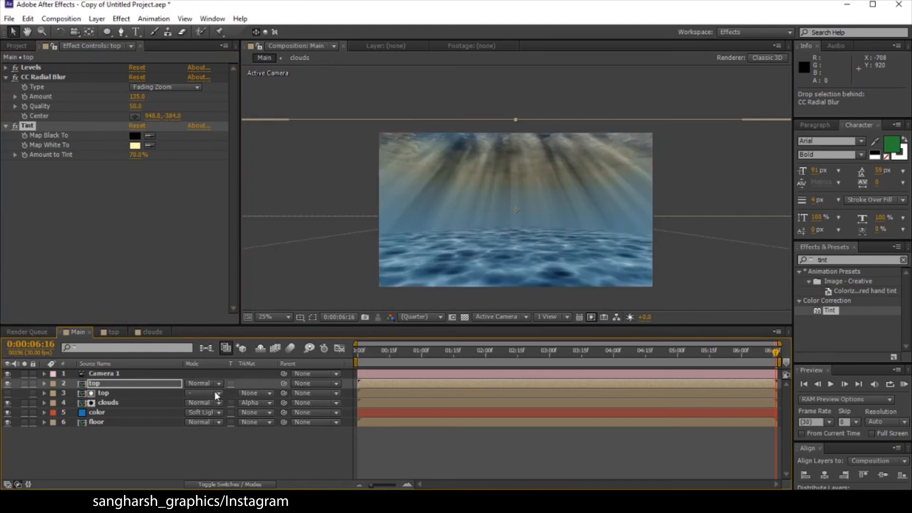
{"action": "left_click", "coordinate": [207, 383]}
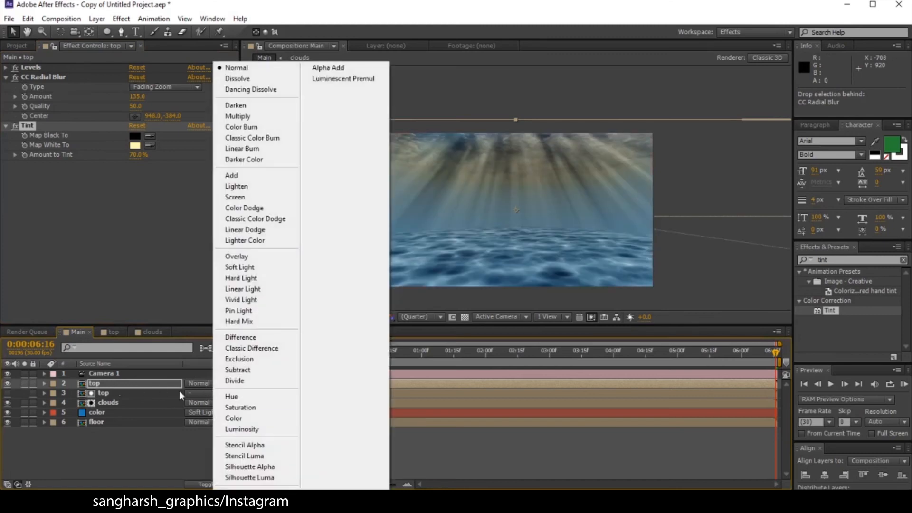
{"action": "left_click", "coordinate": [231, 176]}
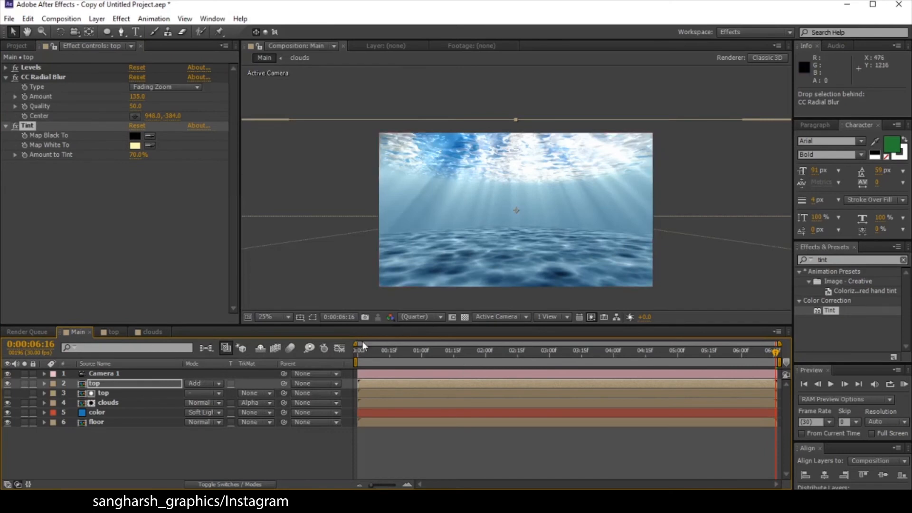
Step: Create an adjustment layer in Main and rename it "color correction"
{"action": "right_click", "coordinate": [152, 450]}
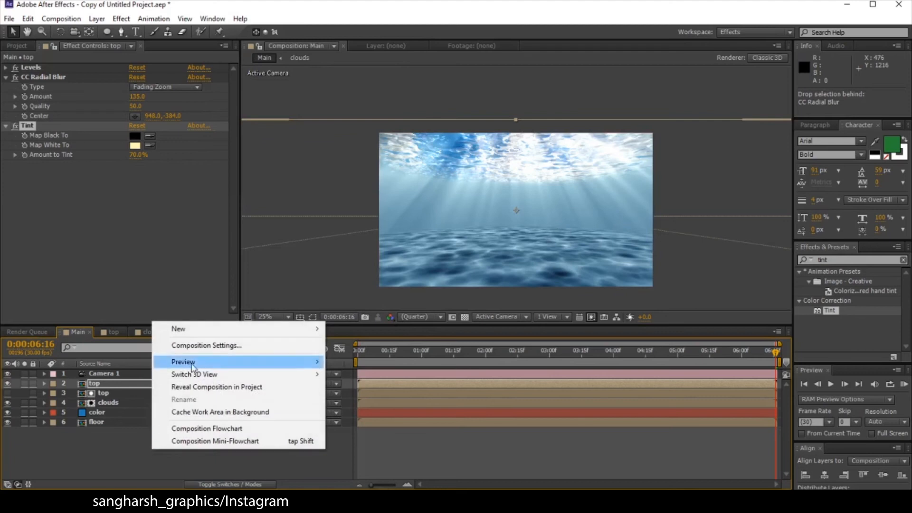
{"action": "mouse_move", "coordinate": [219, 332]}
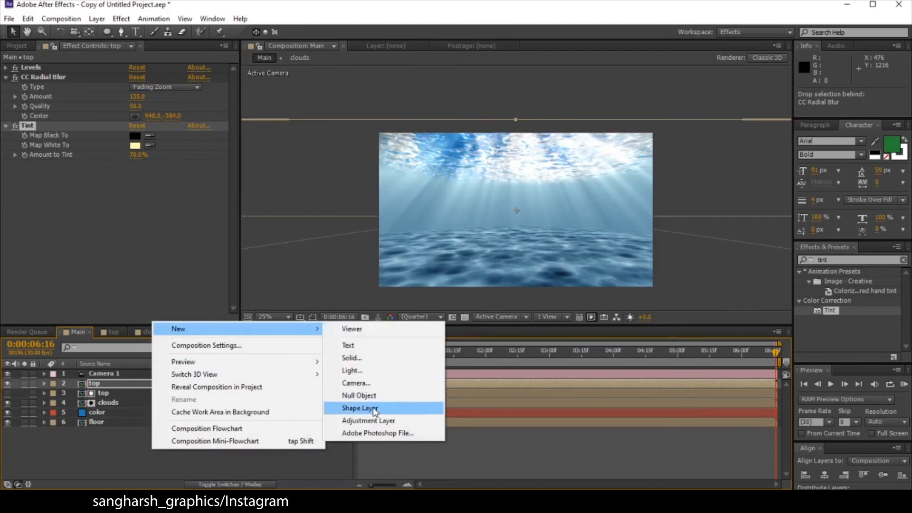
{"action": "left_click", "coordinate": [373, 420]}
{"action": "right_click", "coordinate": [119, 380]}
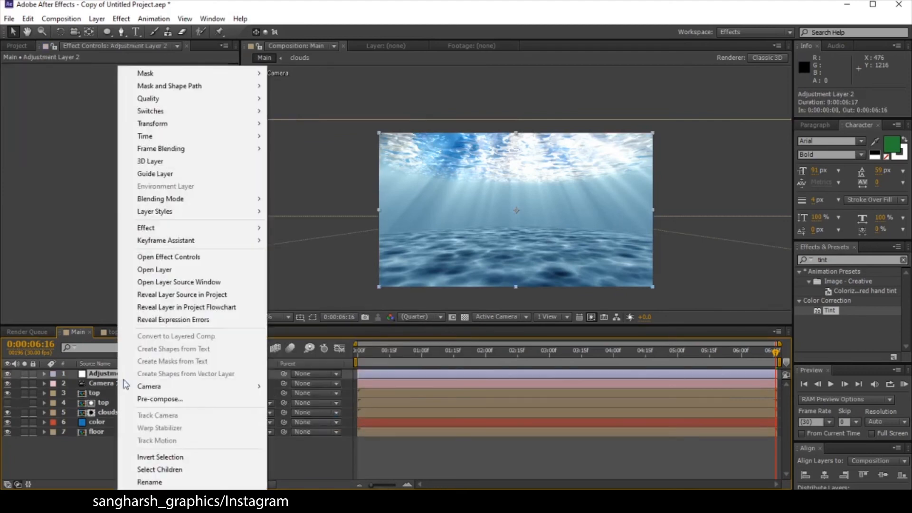
{"action": "left_click", "coordinate": [161, 482]}
{"action": "type", "text": "co"}
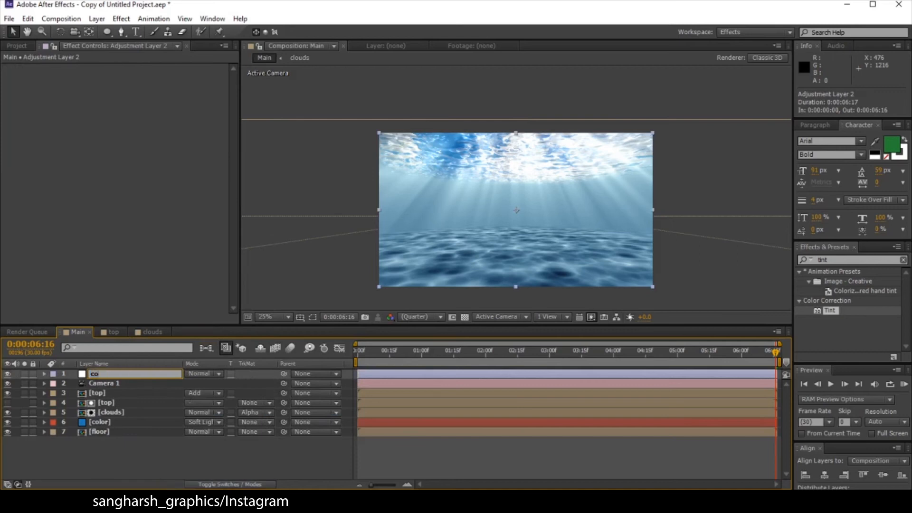
{"action": "type", "text": "lor correction"}
{"action": "key", "text": "Return"}
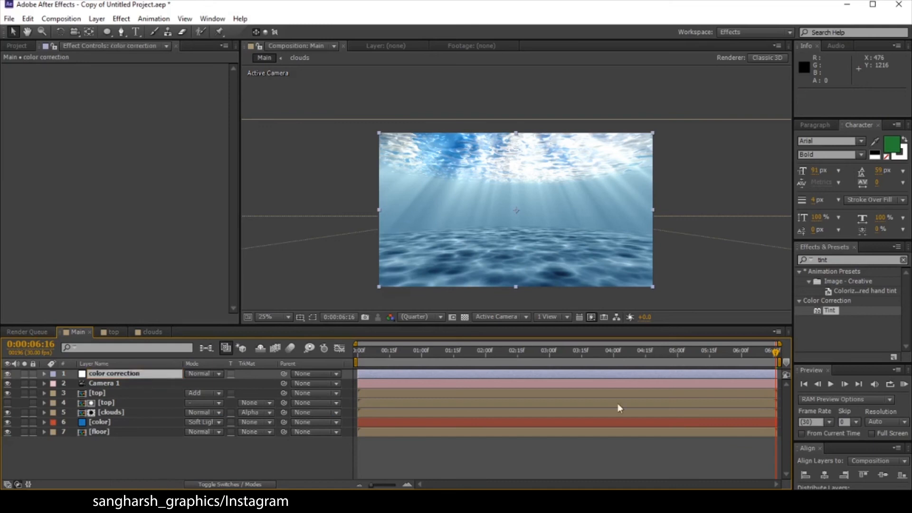
Step: Apply Curves to the color correction layer and bend the RGB curve into an S shape with darker shadows and slightly brighter highlights
{"action": "left_click", "coordinate": [844, 257]}
{"action": "type", "text": "curves"}
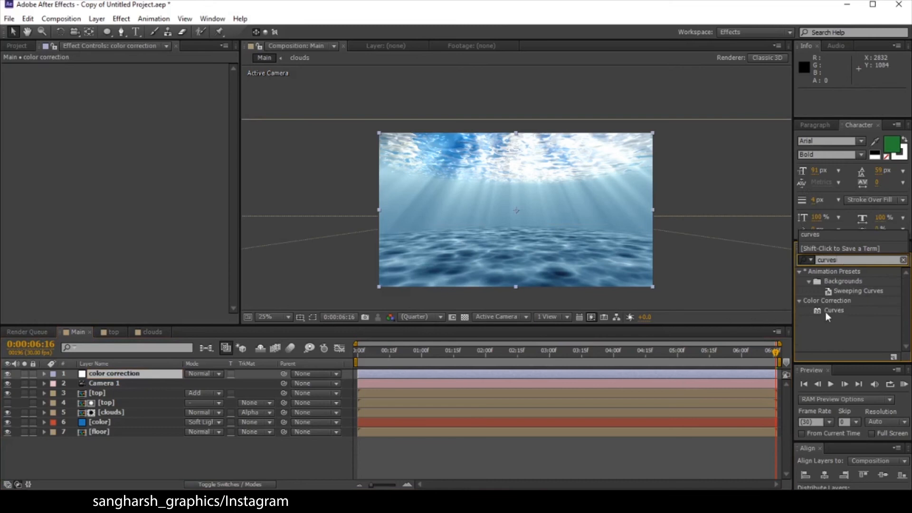
{"action": "left_click_drag", "start_coordinate": [826, 313], "coordinate": [80, 135]}
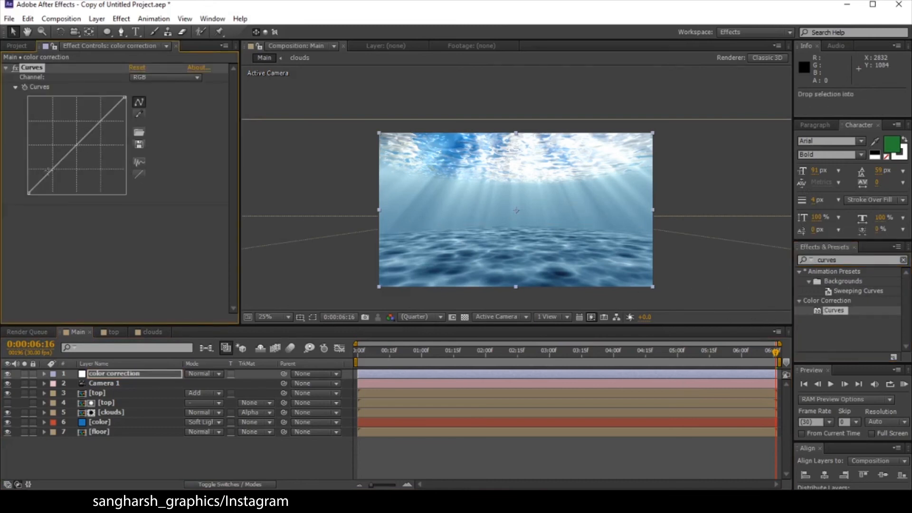
{"action": "mouse_move", "coordinate": [47, 171]}
{"action": "left_mouse_down"}
{"action": "mouse_move", "coordinate": [66, 189]}
{"action": "mouse_move", "coordinate": [59, 181]}
{"action": "left_mouse_up"}
{"action": "left_click_drag", "start_coordinate": [91, 135], "coordinate": [89, 137]}
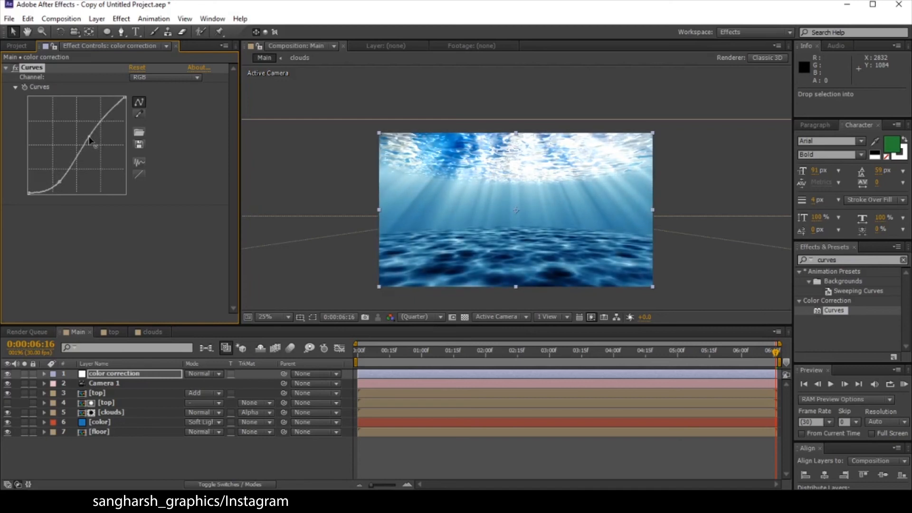
{"action": "left_click", "coordinate": [59, 182]}
{"action": "left_click_drag", "start_coordinate": [59, 183], "coordinate": [59, 181]}
Step: Apply the Tint effect to the color correction layer and set Amount to Tint to 30%
{"action": "left_click", "coordinate": [850, 260]}
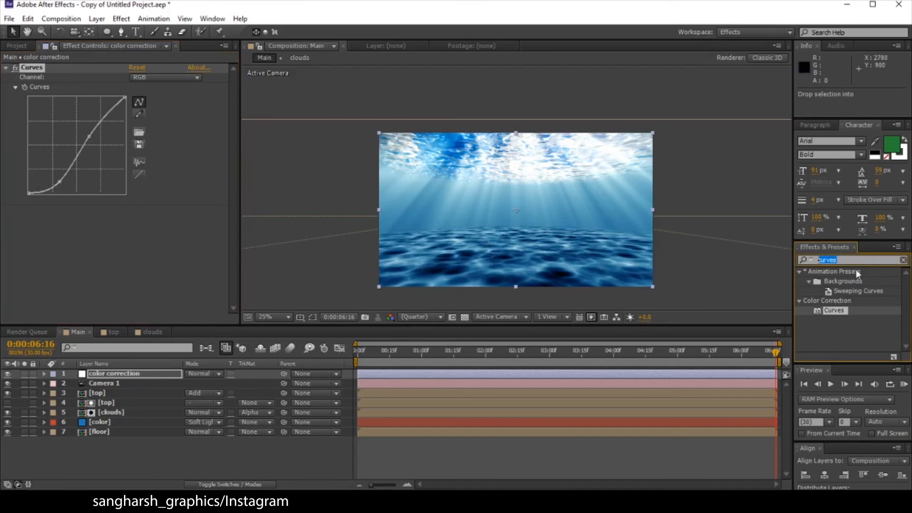
{"action": "type", "text": "ti"}
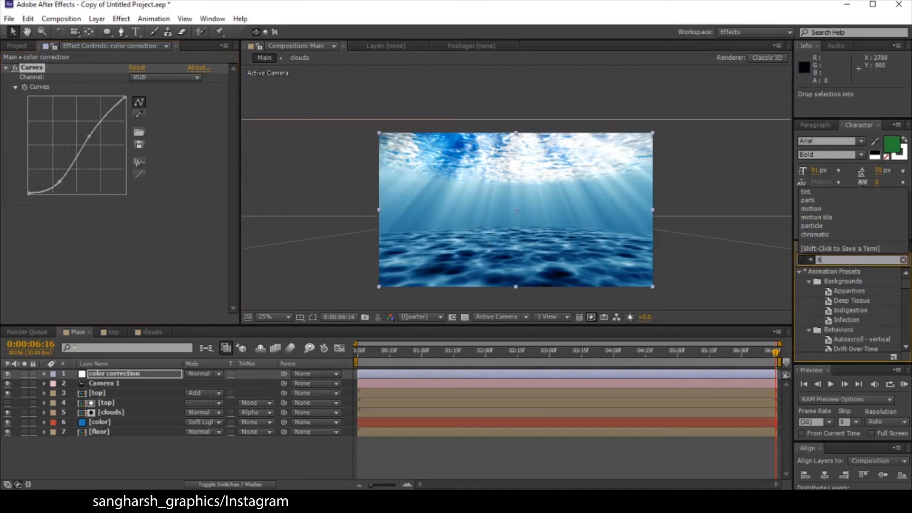
{"action": "type", "text": "nt"}
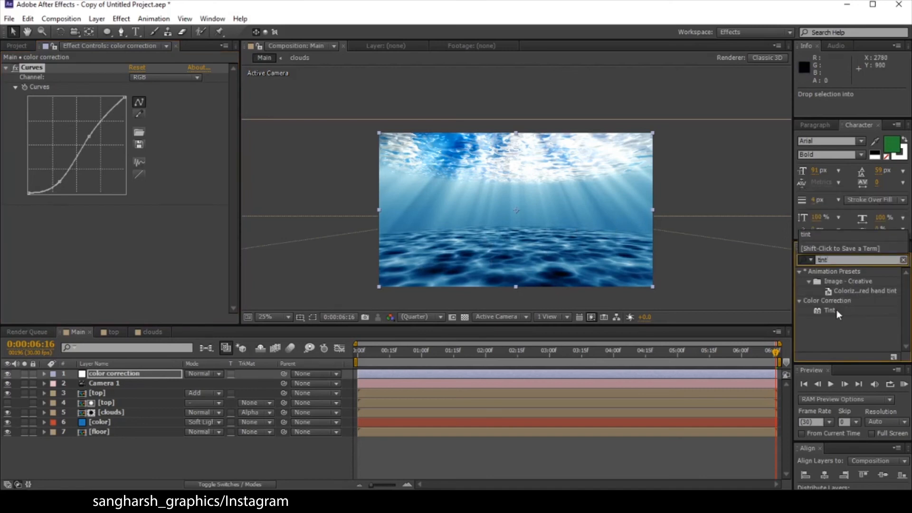
{"action": "left_click_drag", "start_coordinate": [836, 309], "coordinate": [134, 240]}
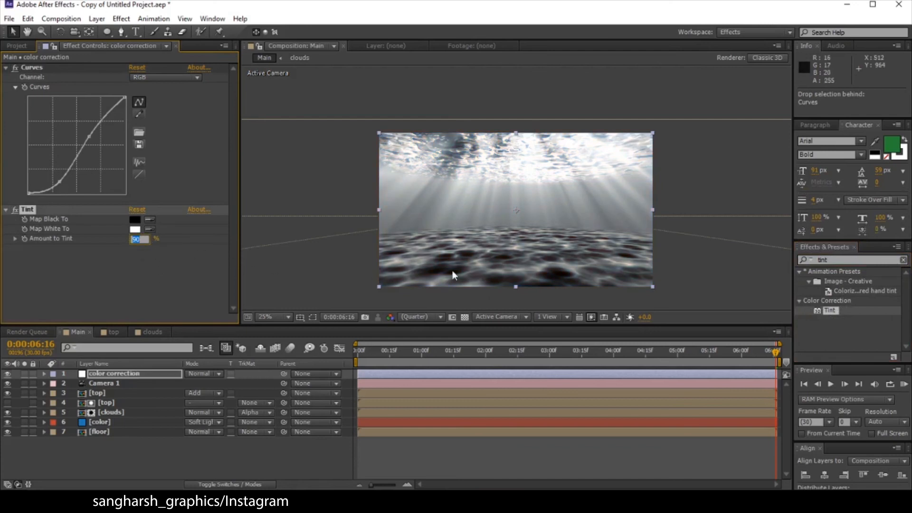
{"action": "type", "text": "20"}
{"action": "key", "text": "Return"}
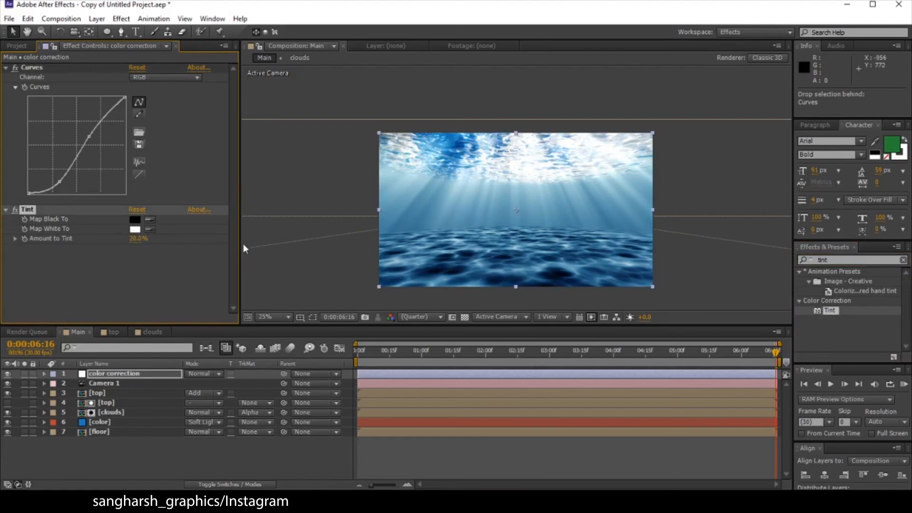
{"action": "left_click", "coordinate": [139, 238]}
{"action": "type", "text": "3"}
{"action": "key", "text": "BackSpace"}
{"action": "key", "text": "BackSpace"}
Step: Duplicate the color correction layer and rename the copy "vignette"
{"action": "left_click", "coordinate": [120, 372]}
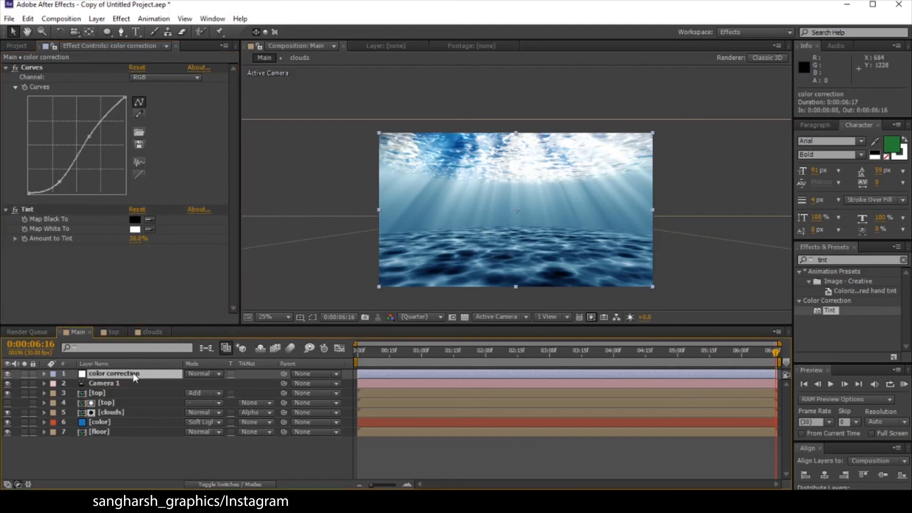
{"action": "key", "text": "ctrl+d"}
{"action": "right_click", "coordinate": [116, 374]}
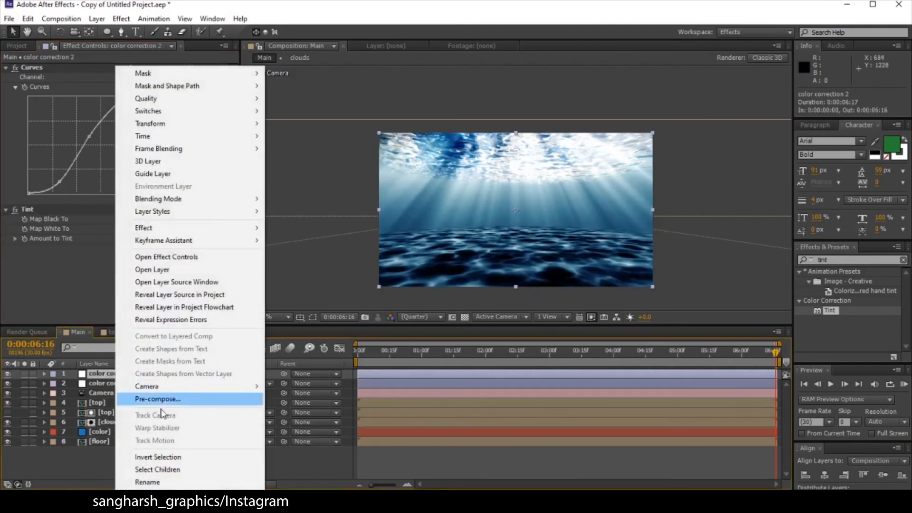
{"action": "left_click", "coordinate": [173, 482]}
{"action": "type", "text": "vig"}
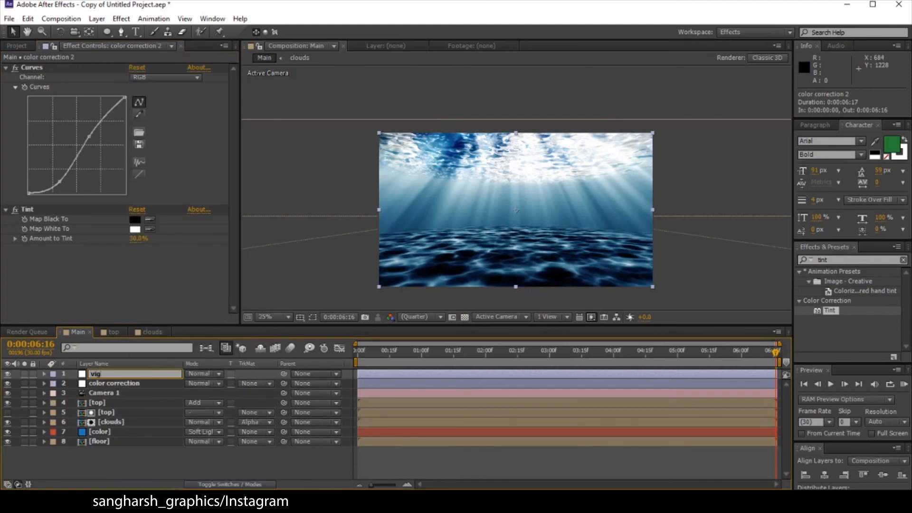
{"action": "type", "text": "nette"}
{"action": "left_click", "coordinate": [124, 397]}
{"action": "left_click", "coordinate": [122, 384]}
{"action": "left_click", "coordinate": [120, 378]}
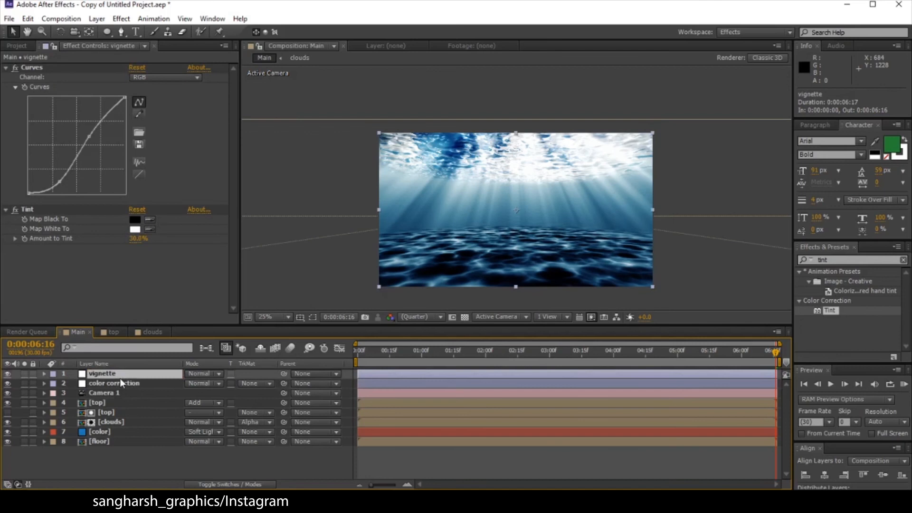
Step: Remove Tint from the vignette layer, reset its Curves effect and bend the RGB curve down at the midtones to darken the image
{"action": "left_click", "coordinate": [36, 212]}
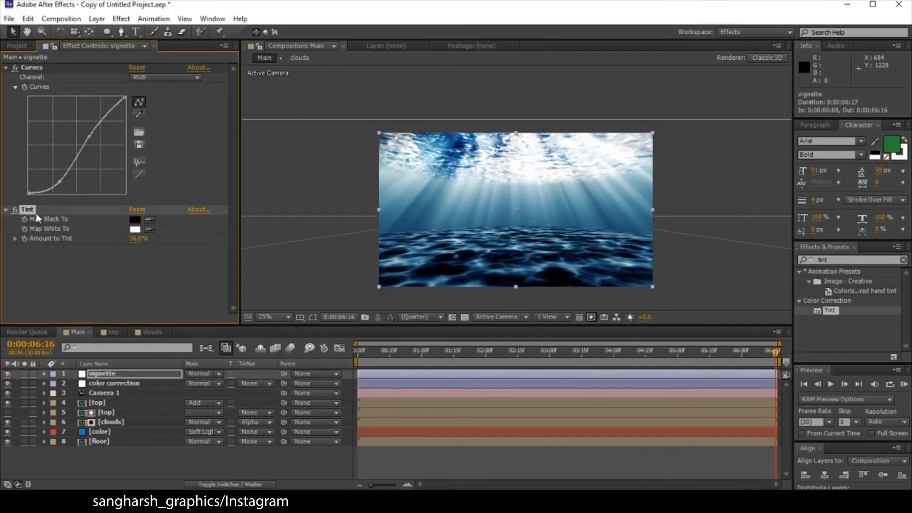
{"action": "key", "text": "Delete"}
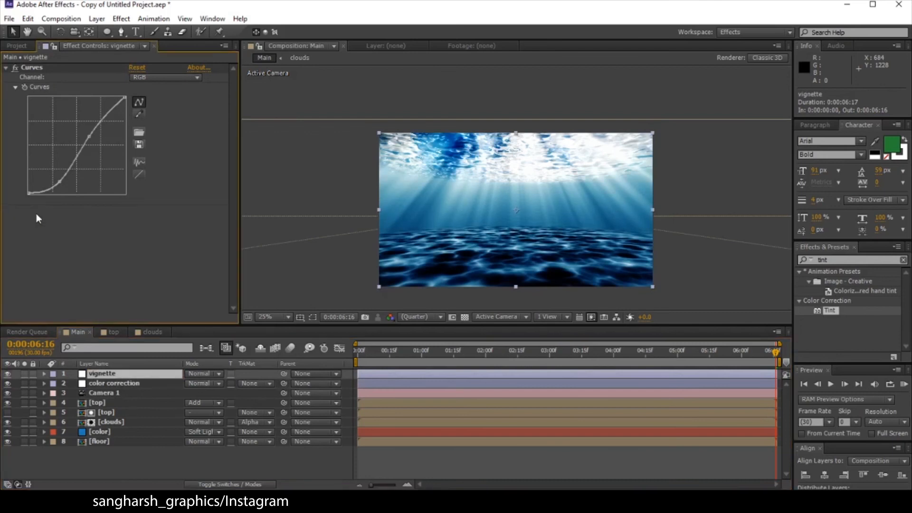
{"action": "left_click", "coordinate": [138, 67]}
{"action": "mouse_move", "coordinate": [76, 146]}
{"action": "left_mouse_down"}
{"action": "mouse_move", "coordinate": [93, 154]}
{"action": "mouse_move", "coordinate": [80, 159]}
{"action": "left_mouse_up"}
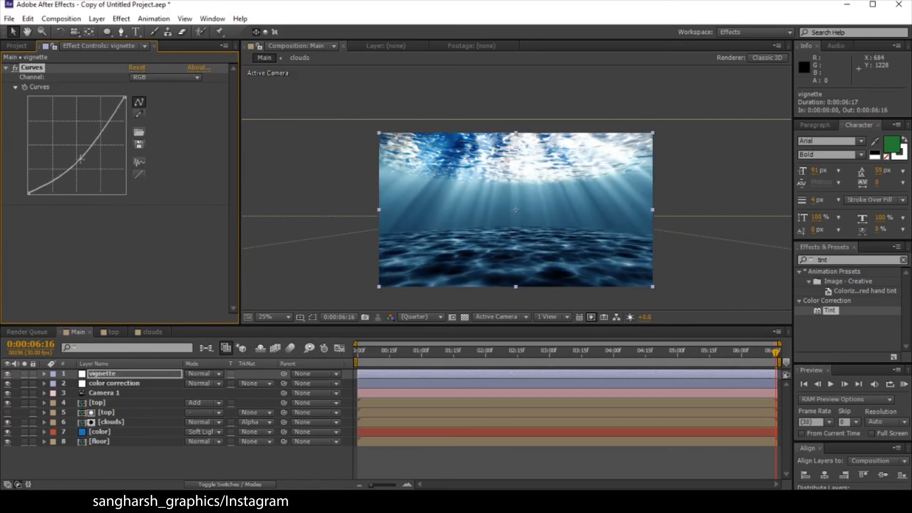
Step: Draw an elliptical mask about 1520 by 836 pixels around the center of the vignette layer and invert it
{"action": "left_click", "coordinate": [112, 33]}
{"action": "left_click", "coordinate": [118, 378]}
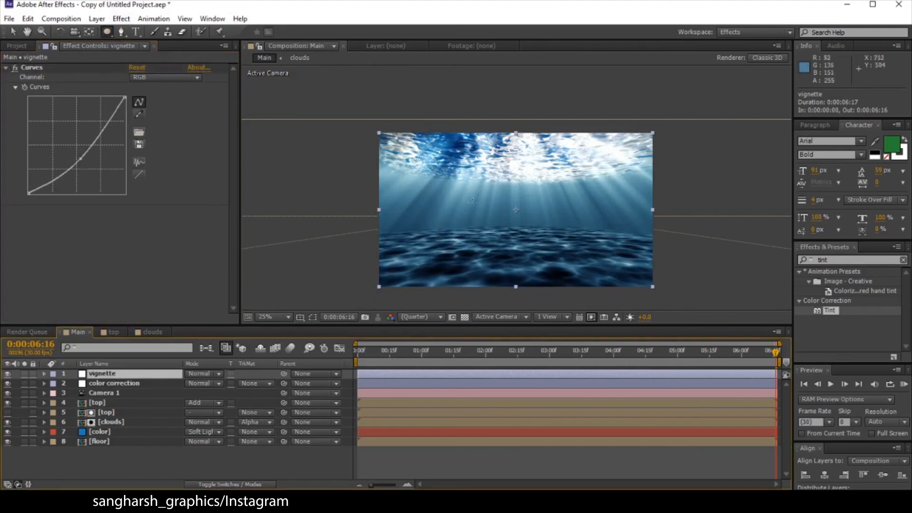
{"action": "left_click_drag", "start_coordinate": [413, 155], "coordinate": [499, 206]}
{"action": "left_click_drag", "start_coordinate": [549, 236], "coordinate": [630, 274]}
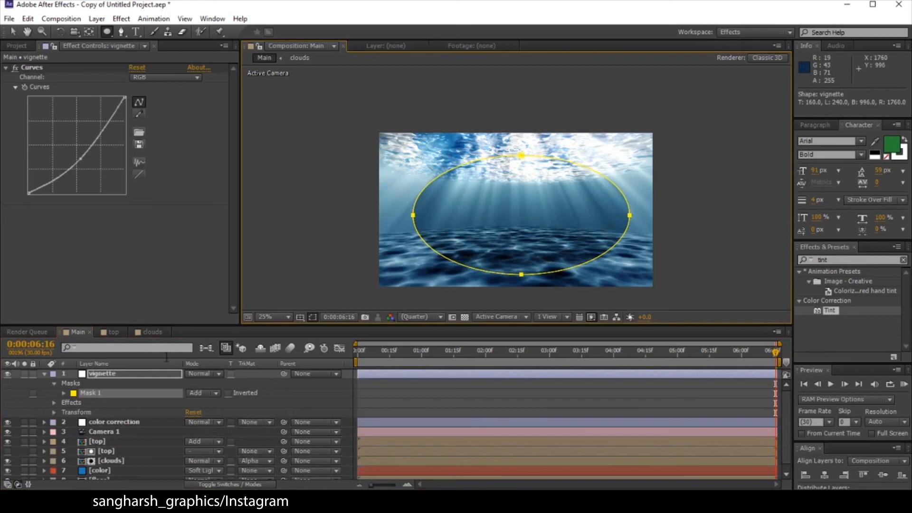
{"action": "left_click", "coordinate": [228, 393]}
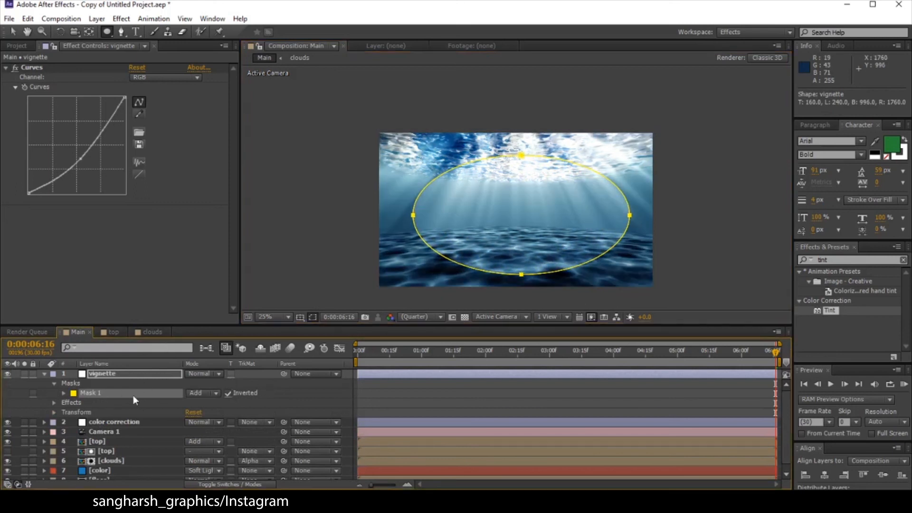
Step: Set the vignette mask's feather to 519 pixels and its expansion to 171 pixels
{"action": "left_click", "coordinate": [63, 393]}
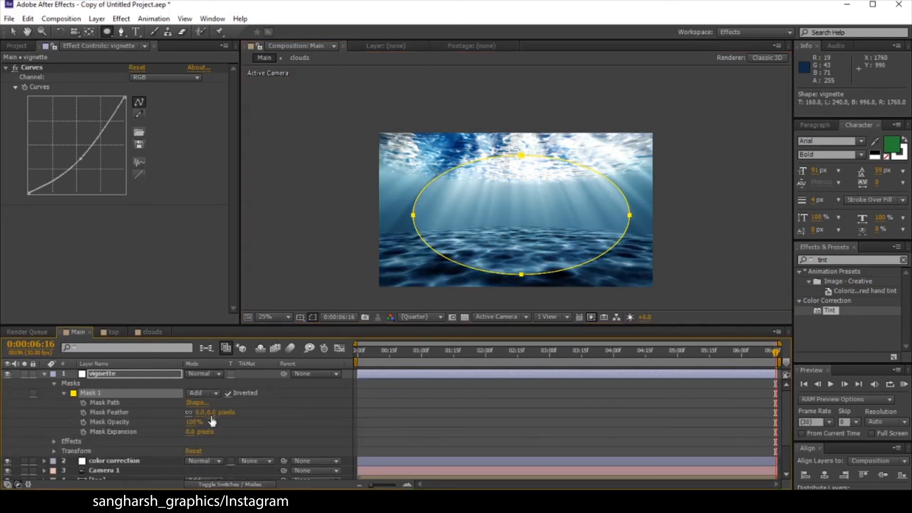
{"action": "left_click_drag", "start_coordinate": [211, 412], "coordinate": [503, 403]}
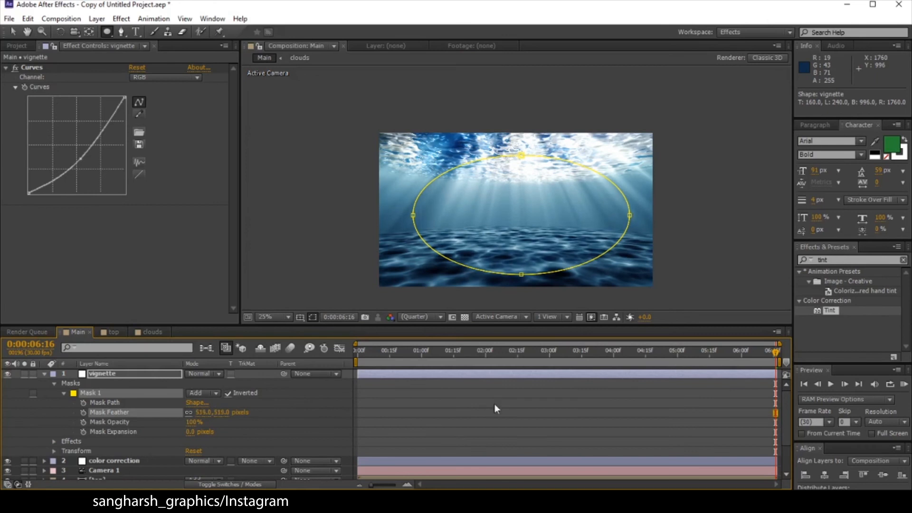
{"action": "left_click_drag", "start_coordinate": [193, 432], "coordinate": [299, 431]}
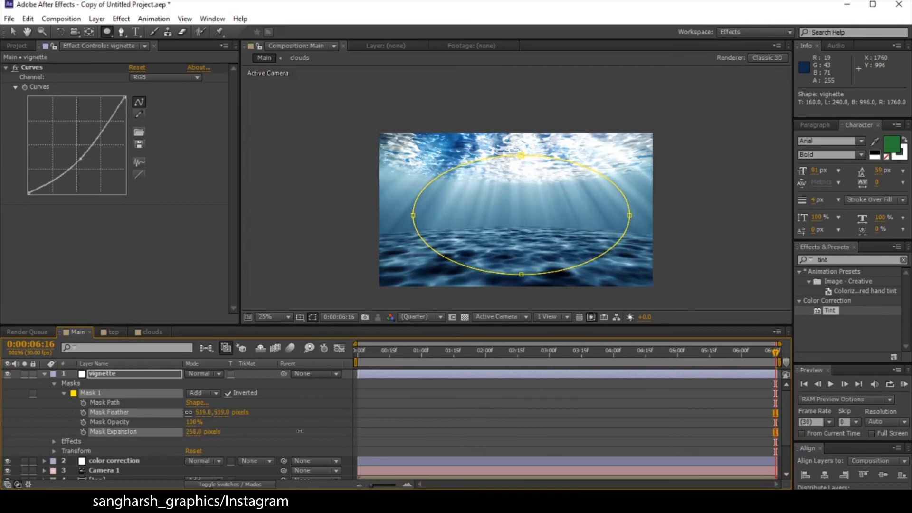
Step: Hide the mask outline and compare the image with and without the vignette layer
{"action": "left_click", "coordinate": [7, 375]}
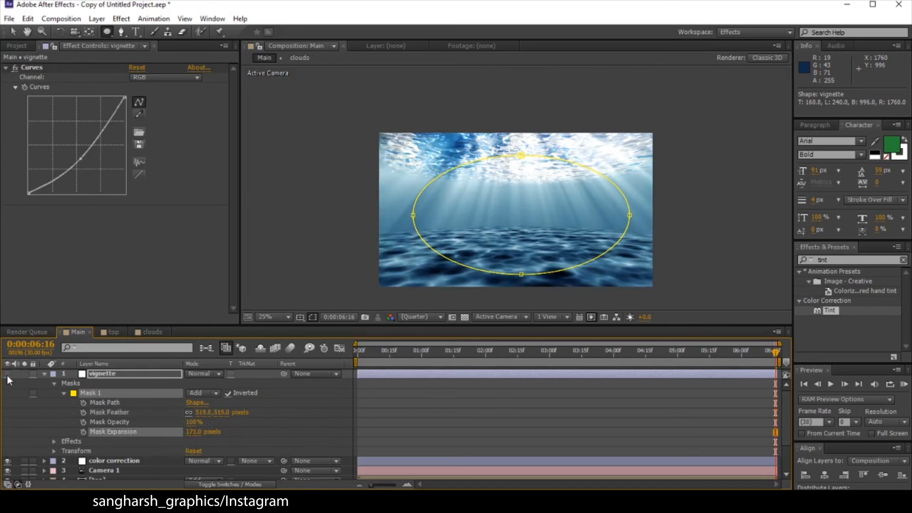
{"action": "left_click", "coordinate": [7, 374]}
{"action": "left_click", "coordinate": [313, 317]}
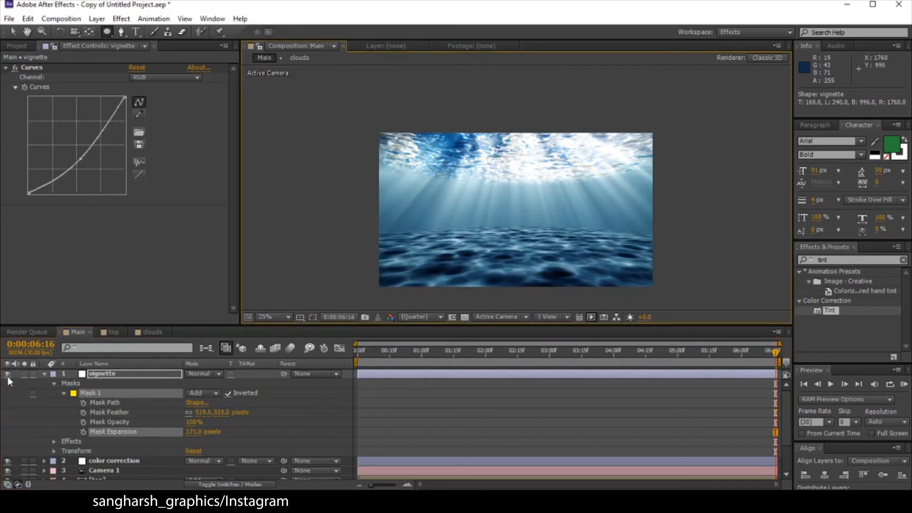
{"action": "left_click", "coordinate": [8, 376]}
{"action": "left_click", "coordinate": [8, 377]}
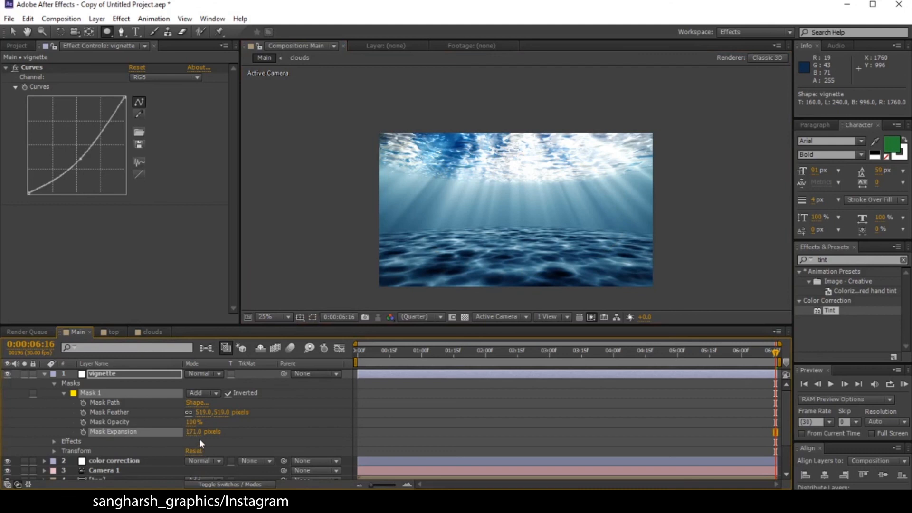
Step: Reduce the vignette mask's expansion to 133 pixels and its feather to about 209 pixels, checking the image with the layer off and on
{"action": "left_click_drag", "start_coordinate": [194, 435], "coordinate": [105, 424]}
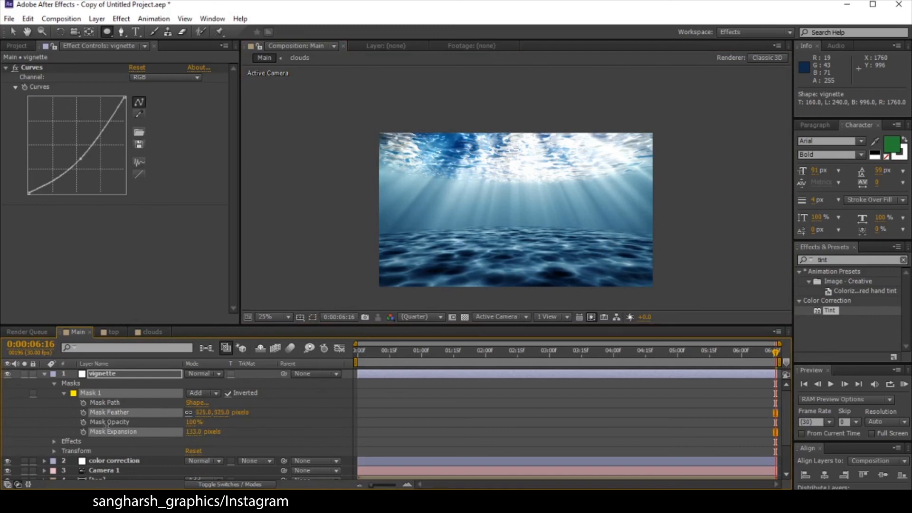
{"action": "left_click_drag", "start_coordinate": [221, 411], "coordinate": [172, 420]}
{"action": "left_click", "coordinate": [7, 373]}
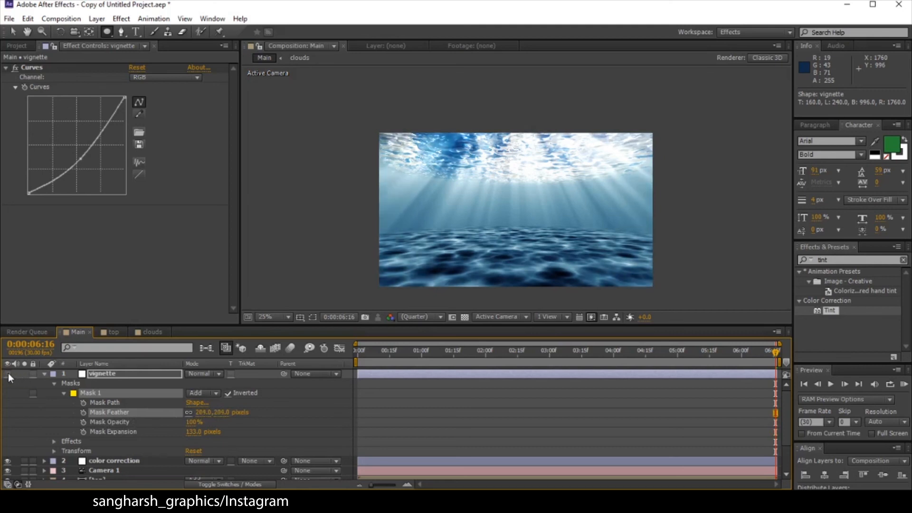
{"action": "left_click", "coordinate": [8, 373]}
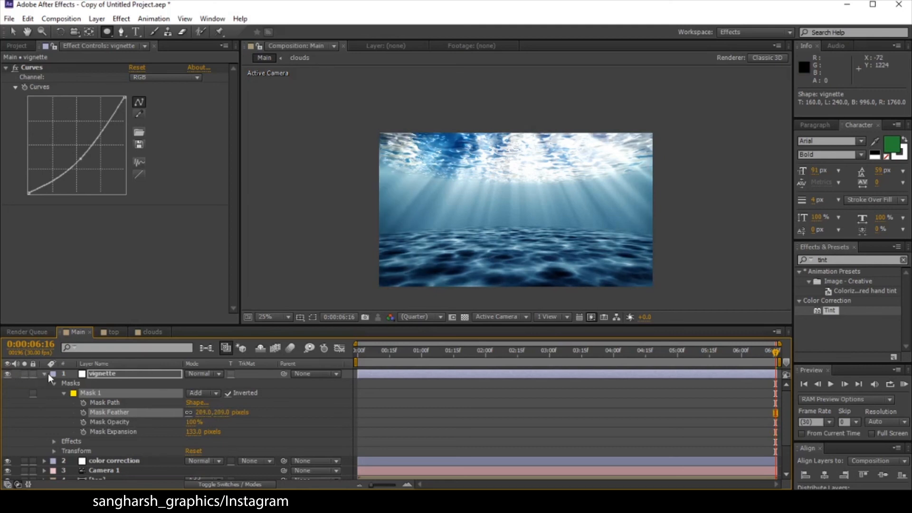
Step: Open the Comp 1 composition from the project and close the top and clouds compositions
{"action": "left_click", "coordinate": [15, 46]}
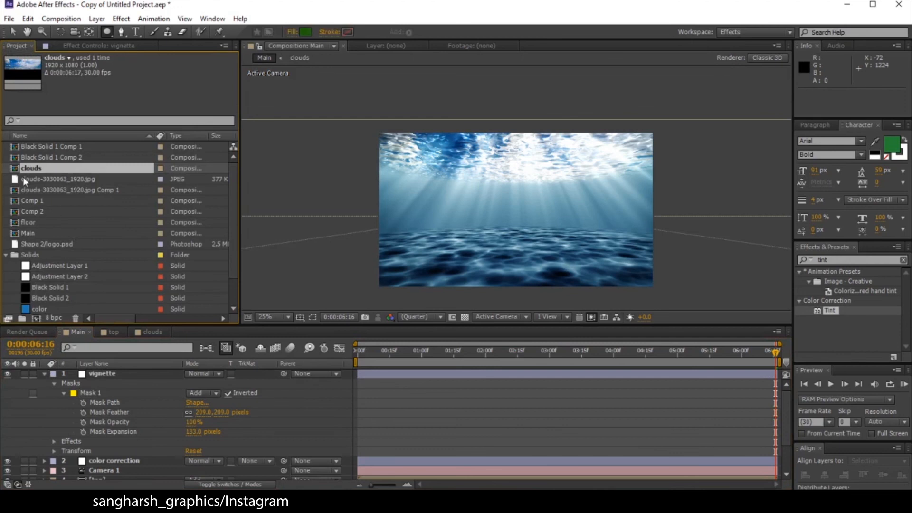
{"action": "double_click", "coordinate": [38, 199]}
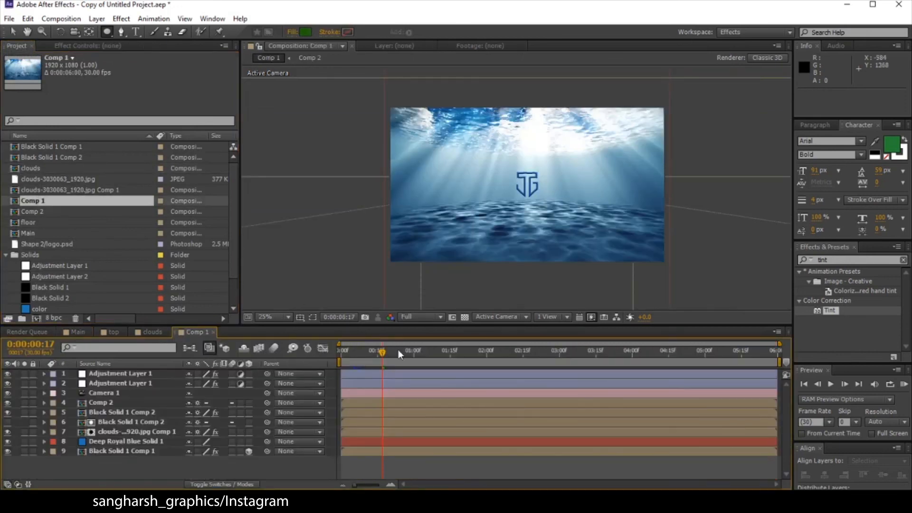
{"action": "left_click", "coordinate": [123, 332]}
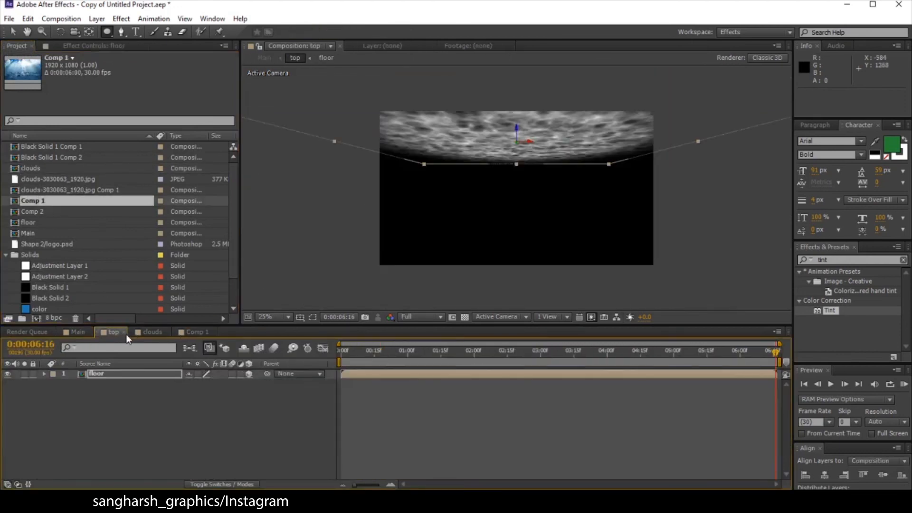
{"action": "left_click", "coordinate": [124, 333]}
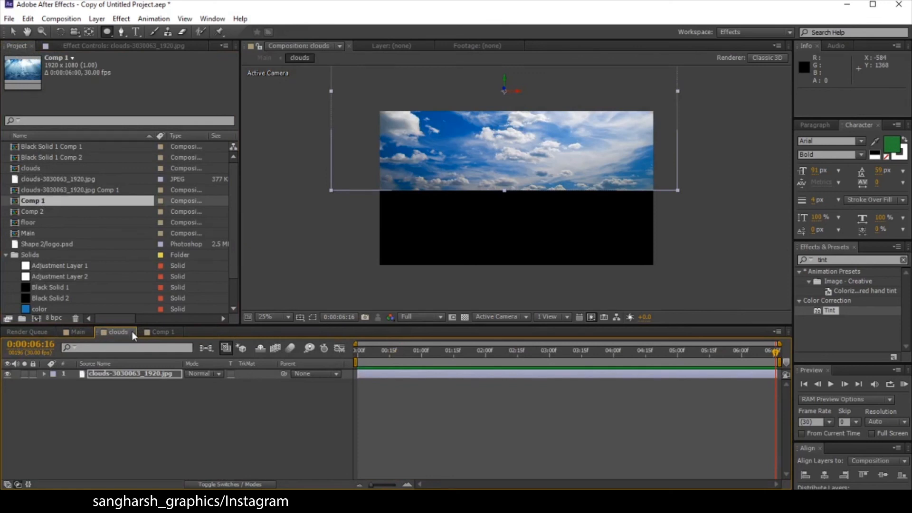
{"action": "left_click", "coordinate": [134, 332]}
Step: Compare the Main and Comp 1 compositions, each fitted to the viewer, to judge their lighting, color and light rays
{"action": "left_click", "coordinate": [79, 333]}
{"action": "left_click", "coordinate": [110, 332]}
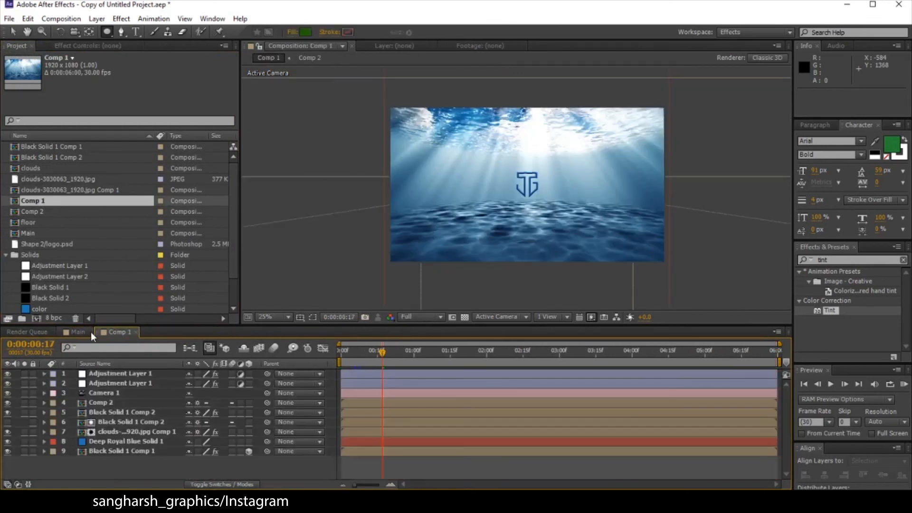
{"action": "left_click", "coordinate": [76, 331]}
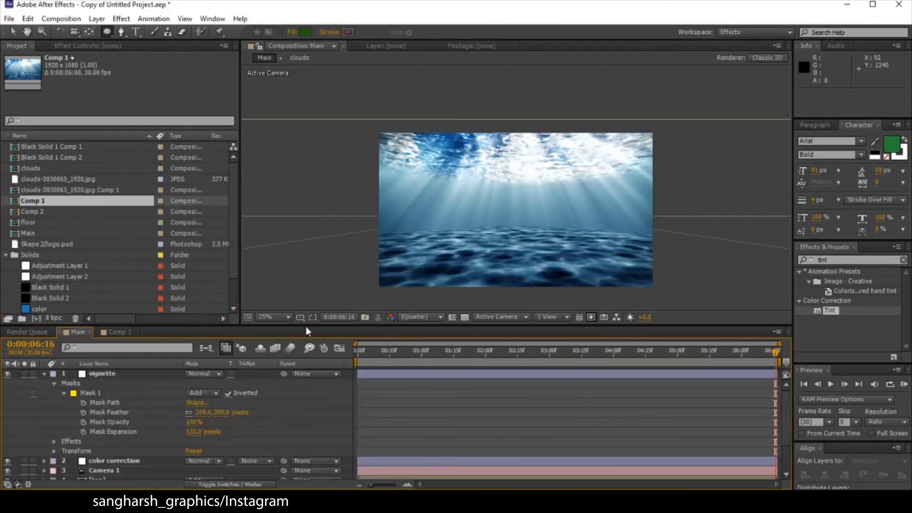
{"action": "left_click", "coordinate": [259, 317]}
{"action": "left_click", "coordinate": [285, 124]}
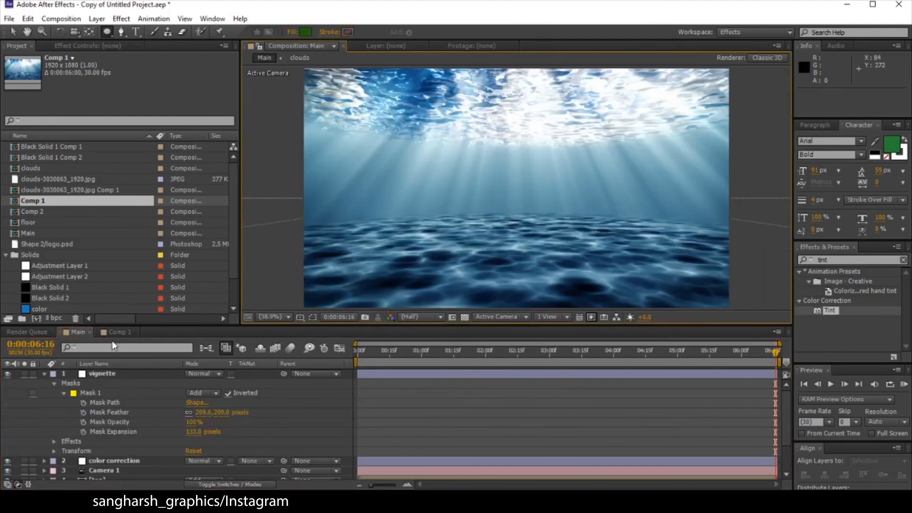
{"action": "left_click", "coordinate": [113, 332]}
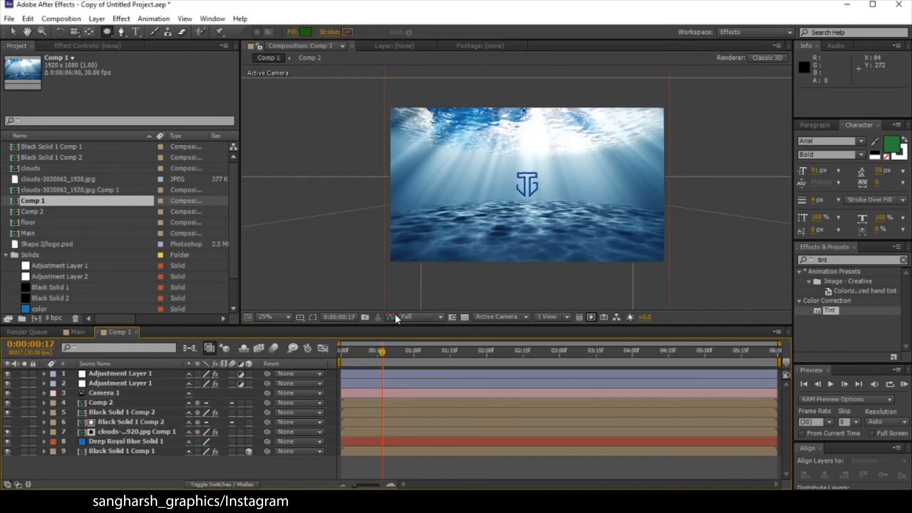
{"action": "left_click", "coordinate": [288, 316]}
{"action": "left_click", "coordinate": [285, 123]}
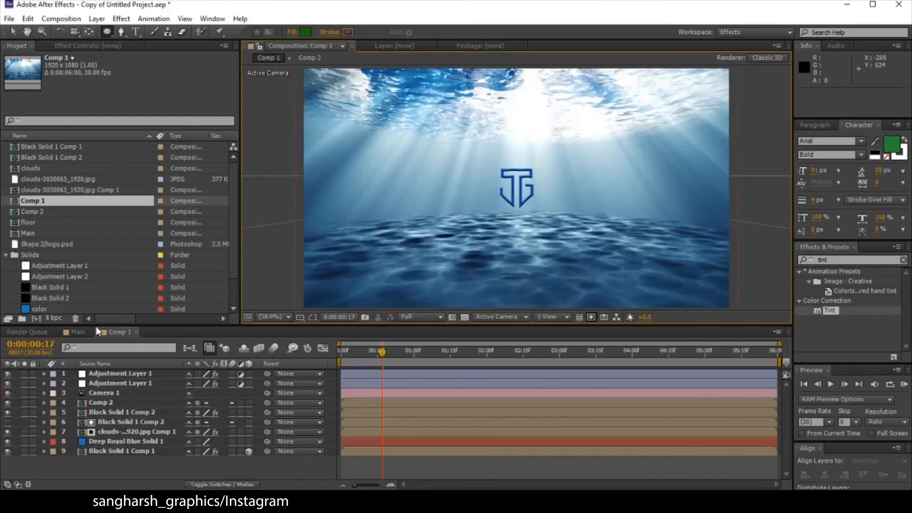
{"action": "left_click", "coordinate": [77, 332]}
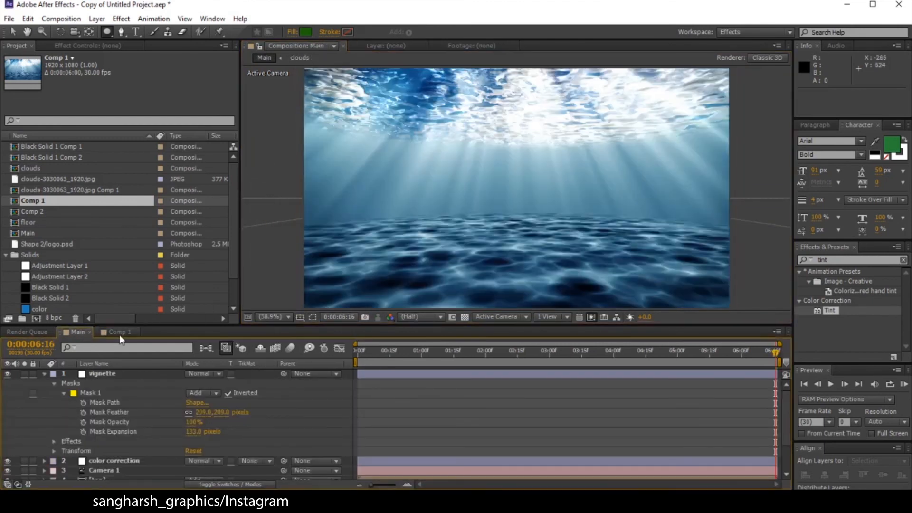
{"action": "left_click", "coordinate": [119, 332]}
{"action": "left_click", "coordinate": [85, 332]}
{"action": "left_click", "coordinate": [110, 333]}
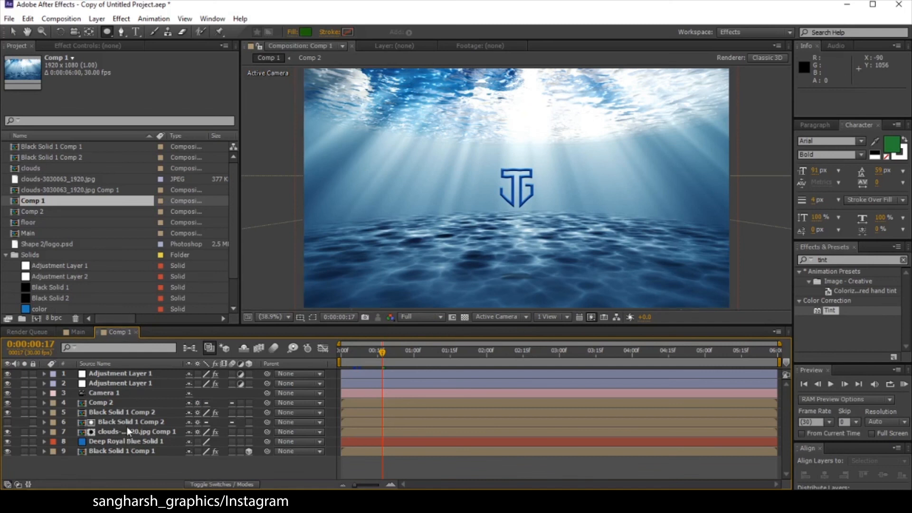
Step: Open the nested Comp 2 logo composition and examine the Fill, Bevel Alpha and Wave Warp settings of the upper logo layer
{"action": "left_click", "coordinate": [116, 412]}
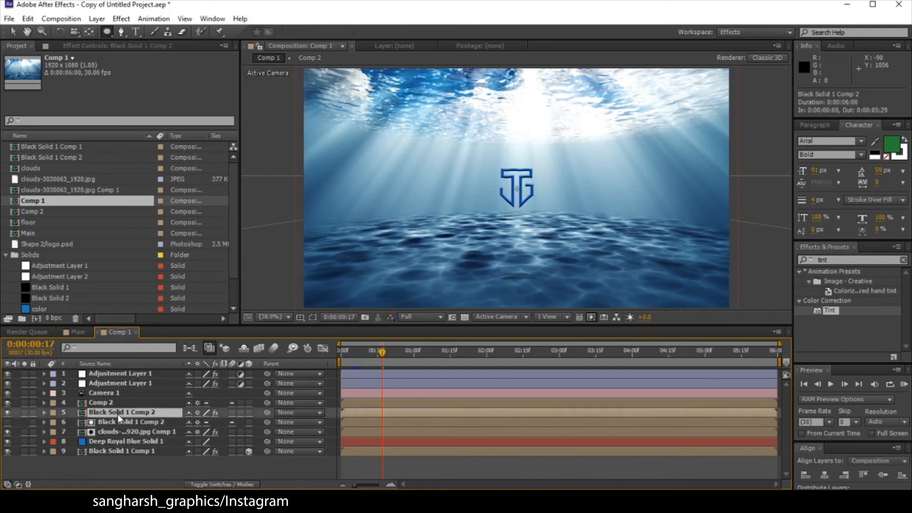
{"action": "double_click", "coordinate": [108, 402]}
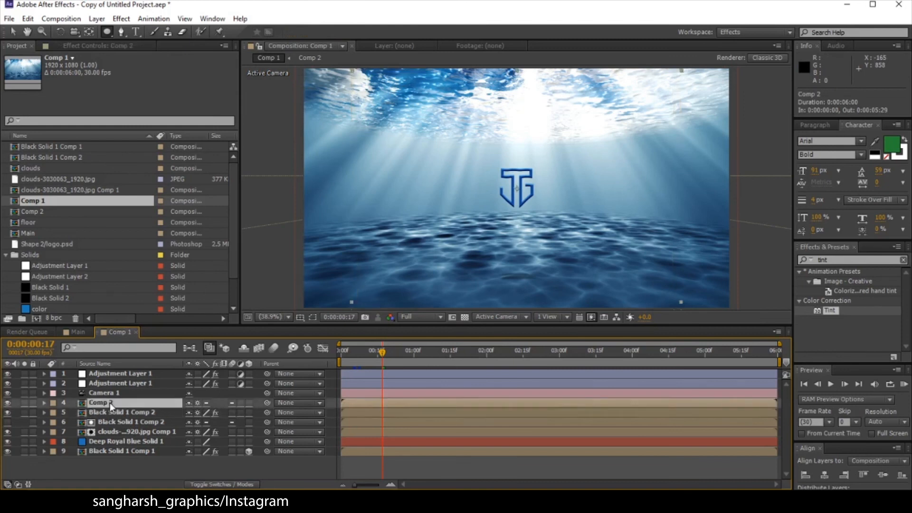
{"action": "left_click", "coordinate": [110, 394]}
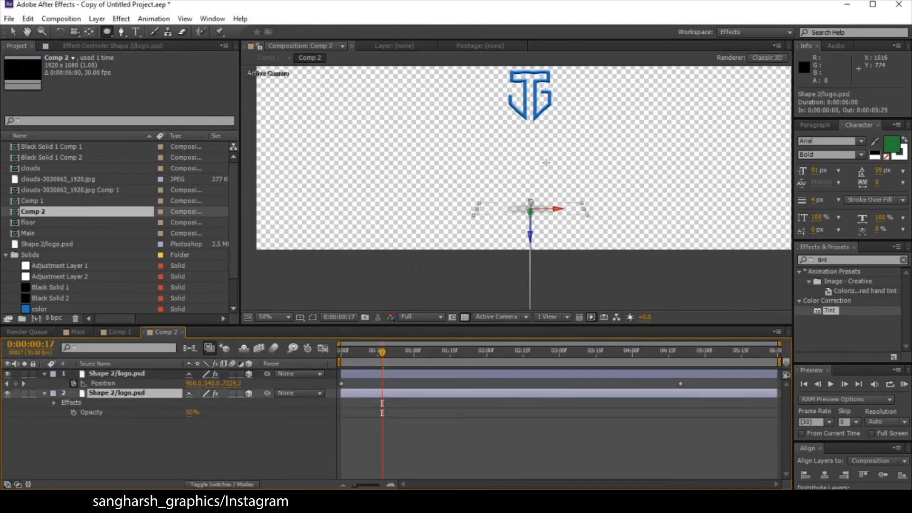
{"action": "key", "text": "comma"}
{"action": "left_click", "coordinate": [118, 374]}
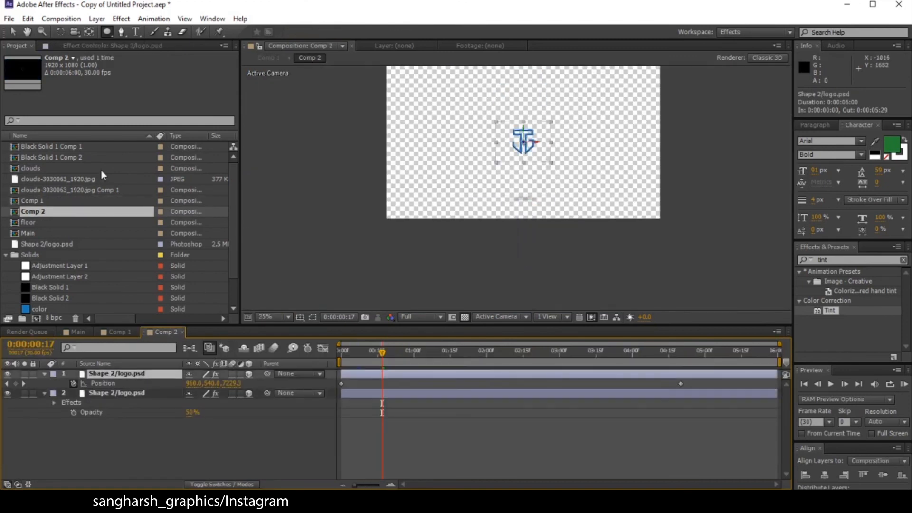
{"action": "left_click", "coordinate": [120, 44]}
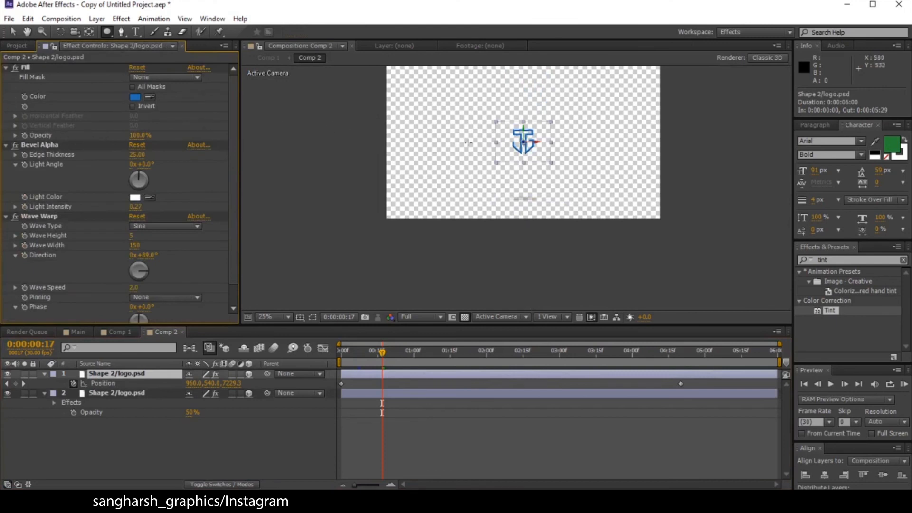
{"action": "key", "text": "period"}
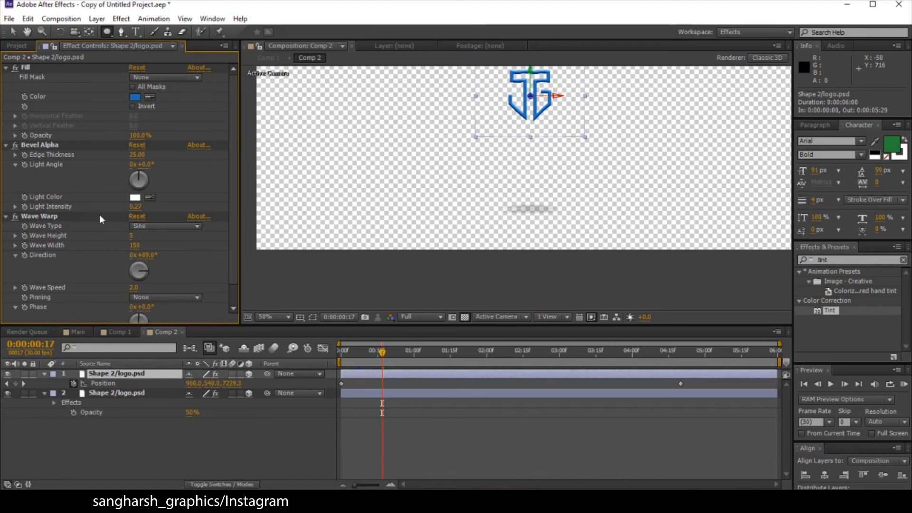
{"action": "scroll", "coordinate": [106, 246], "scroll_direction": "down", "scroll_amount": 1}
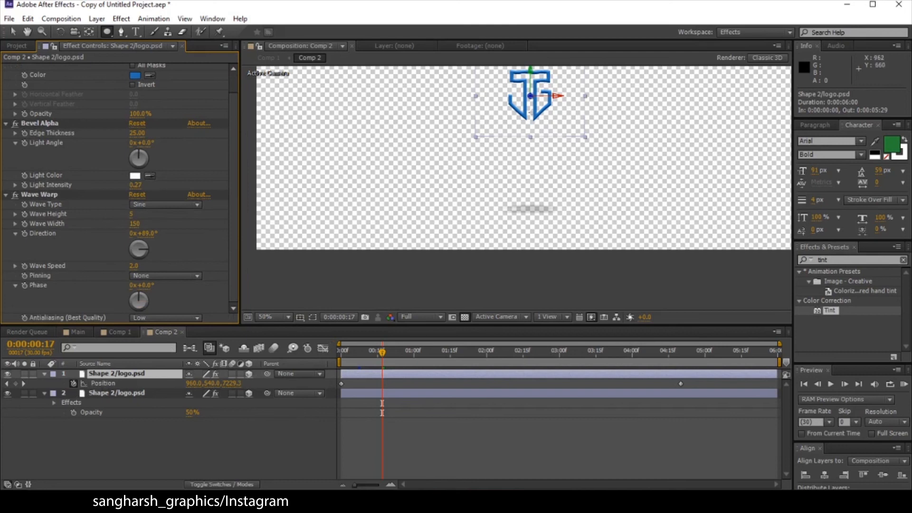
Step: Compare the Main composition with the Comp 2 logo composition and the finished Comp 1 scene
{"action": "left_click", "coordinate": [73, 330]}
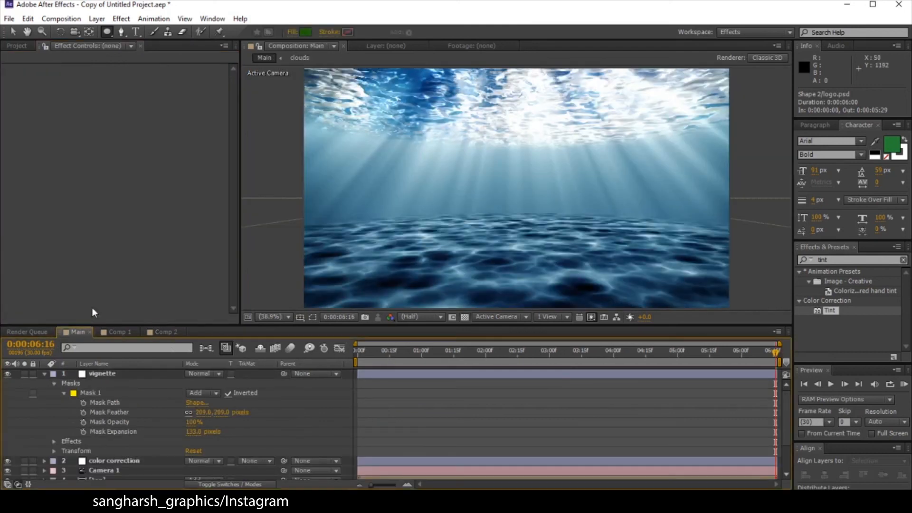
{"action": "left_click", "coordinate": [170, 331]}
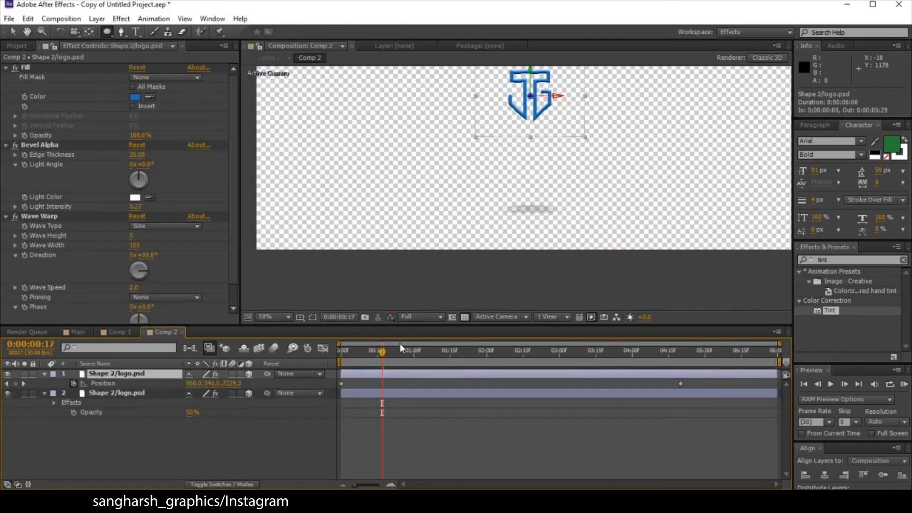
{"action": "left_click", "coordinate": [117, 332]}
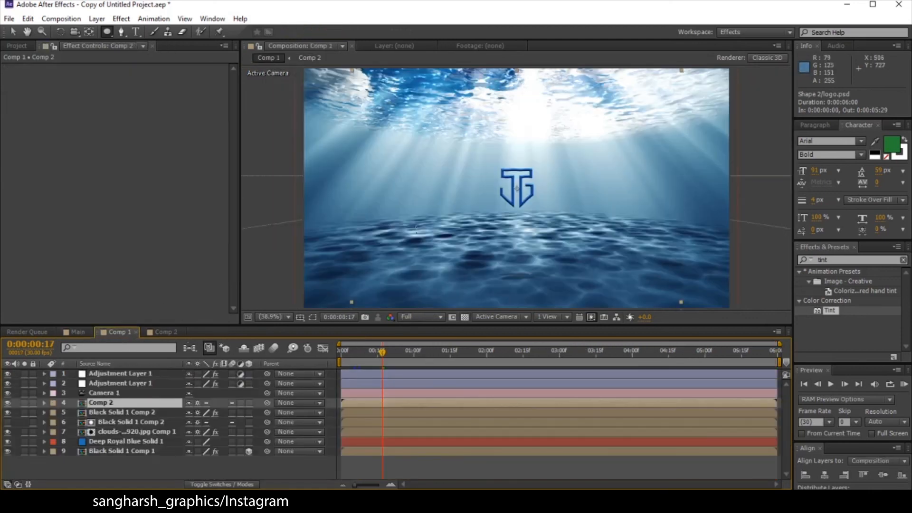
{"action": "scroll", "coordinate": [471, 198], "scroll_direction": "down", "scroll_amount": 1}
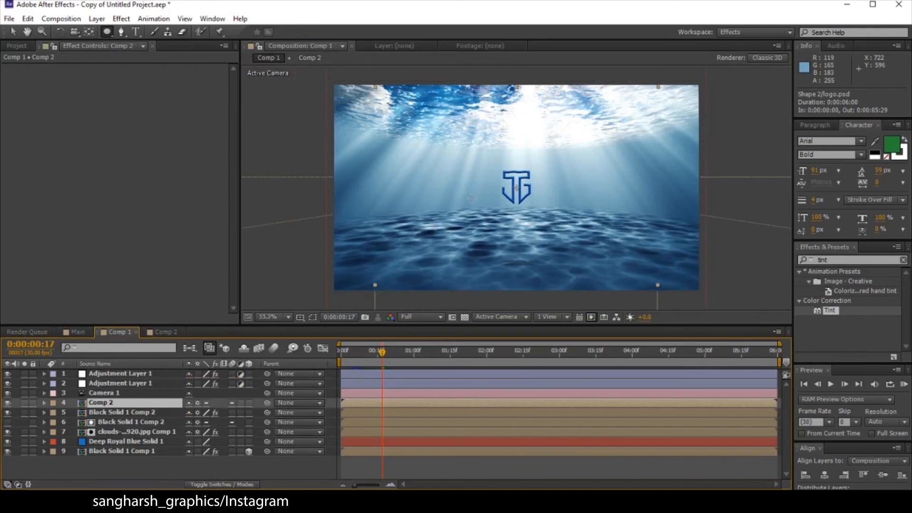